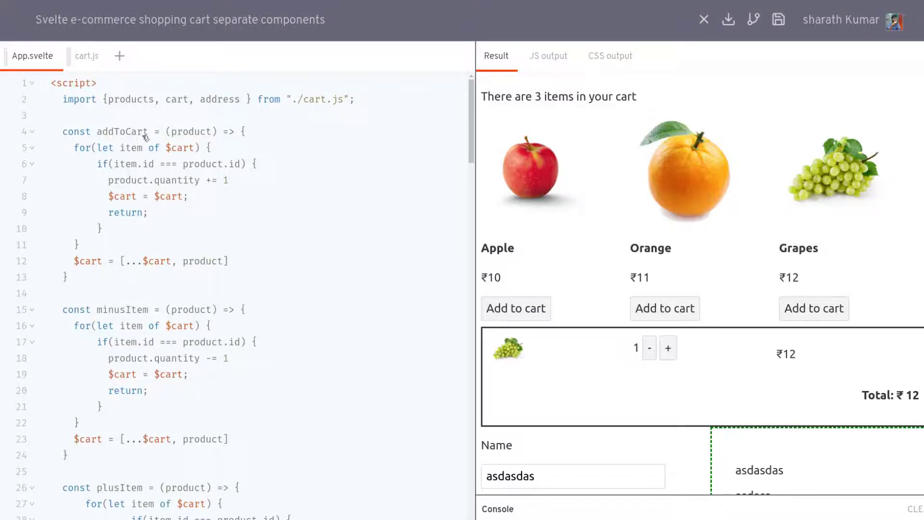
# Cut the item-count paragraph from App.svelte and create a new CartLength.svelte file
pyautogui.click(87, 57)
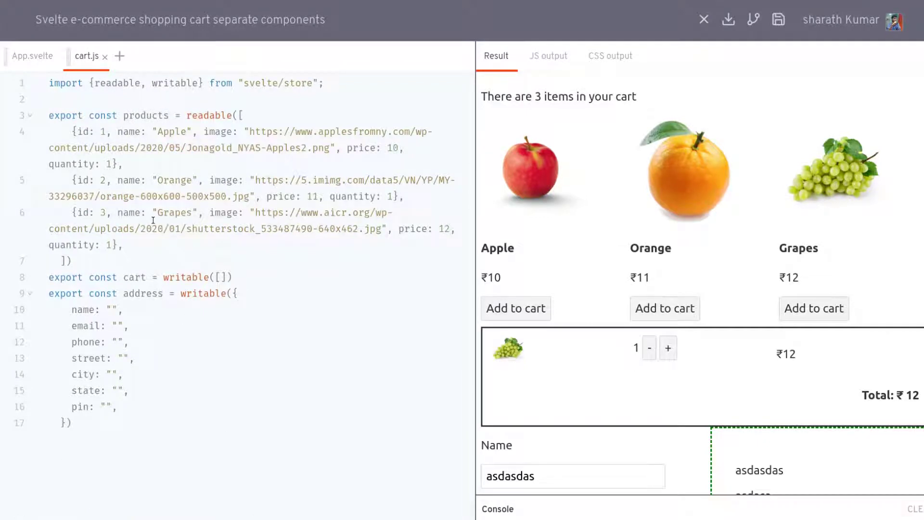
pyautogui.click(25, 57)
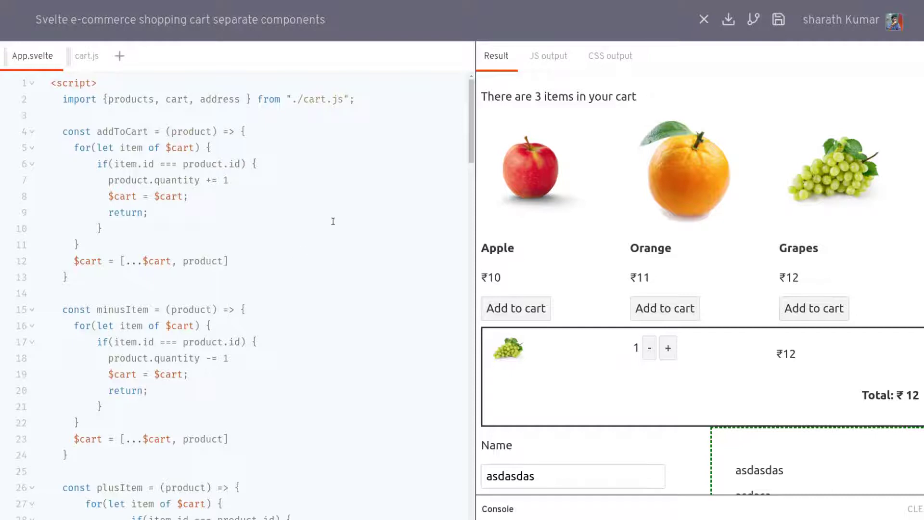
pyautogui.scroll(-4, 320, 274)
pyautogui.scroll(-4, 320, 274)
pyautogui.scroll(-3, 320, 274)
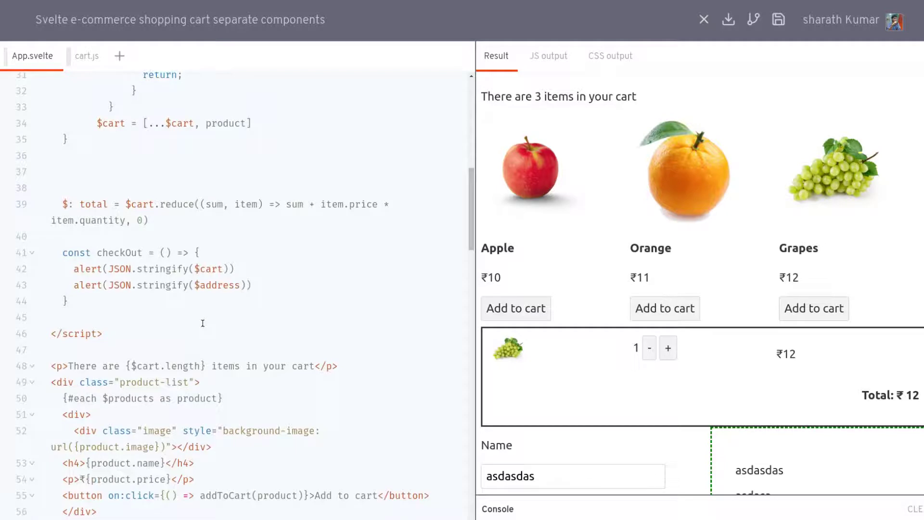
pyautogui.scroll(-3, 204, 322)
pyautogui.moveTo(353, 263); pyautogui.dragTo(34, 259)
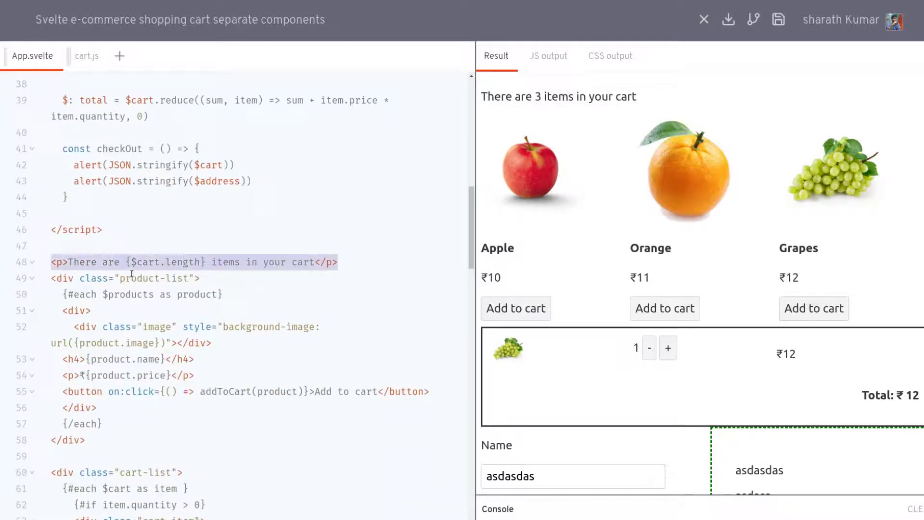
pyautogui.hotkey('ctrl', 'x')
pyautogui.click(121, 55)
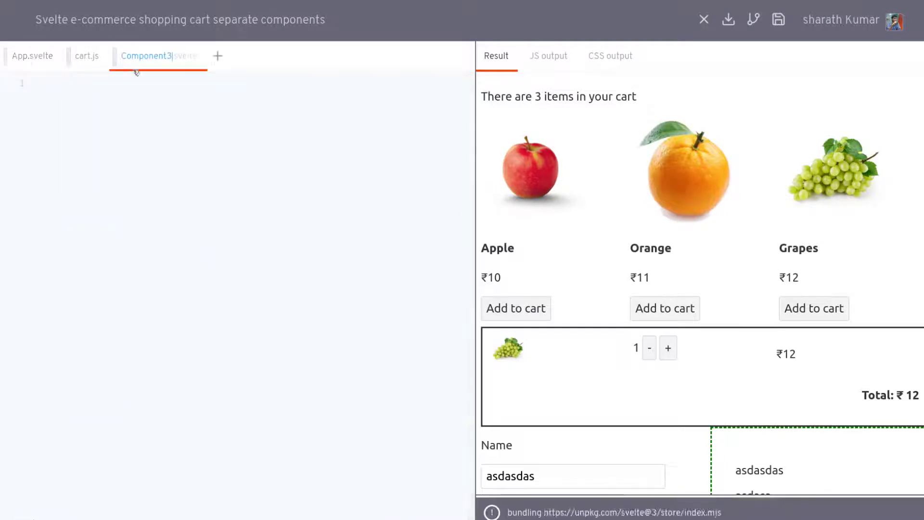
pyautogui.doubleClick(156, 55)
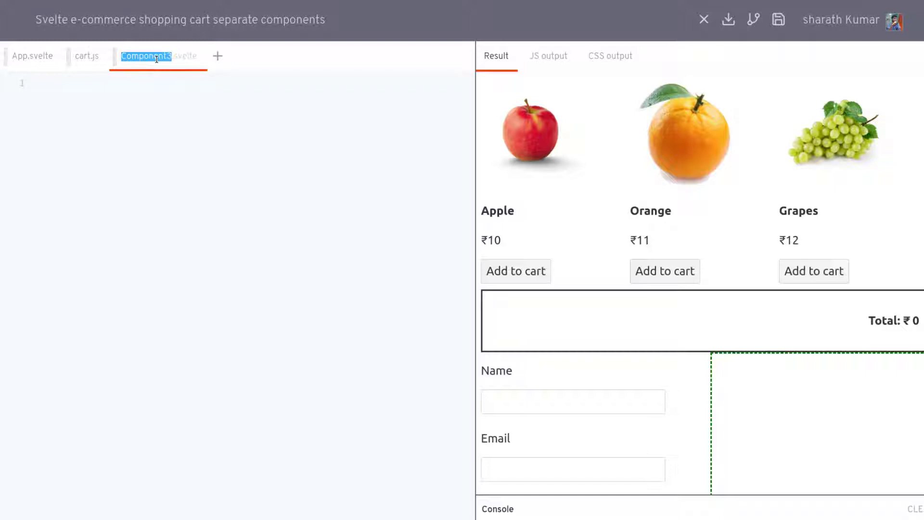
pyautogui.write('Cart')
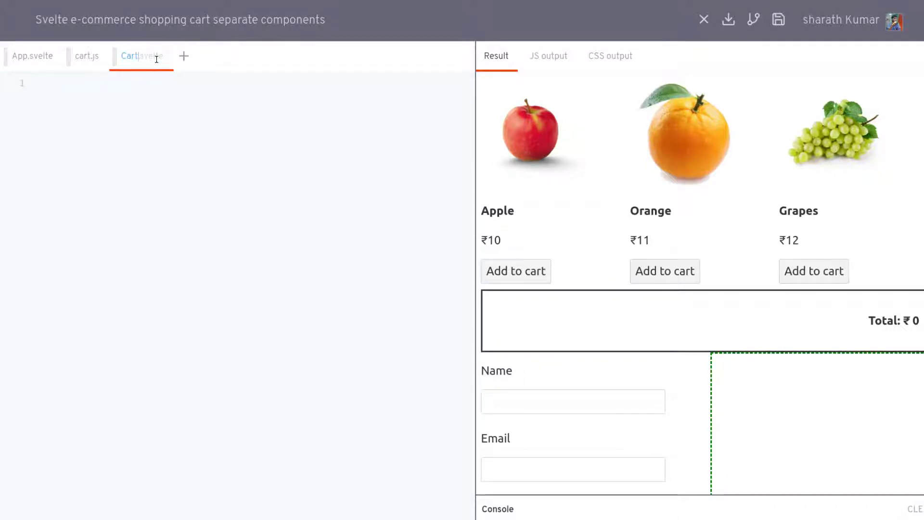
pyautogui.write('Leng')
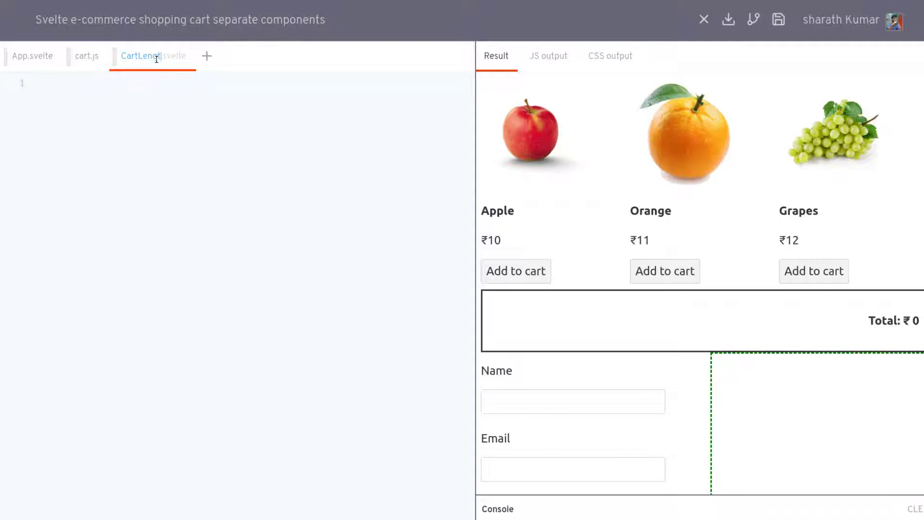
pyautogui.write('th')
pyautogui.write('.svelte')
pyautogui.press('Return')
# Paste the item-count paragraph into CartLength.svelte and add an empty script block
pyautogui.press('Return')
pyautogui.press('Return')
pyautogui.write('<p>There are {$cart.length} items in your cart</p>')
pyautogui.click(113, 90)
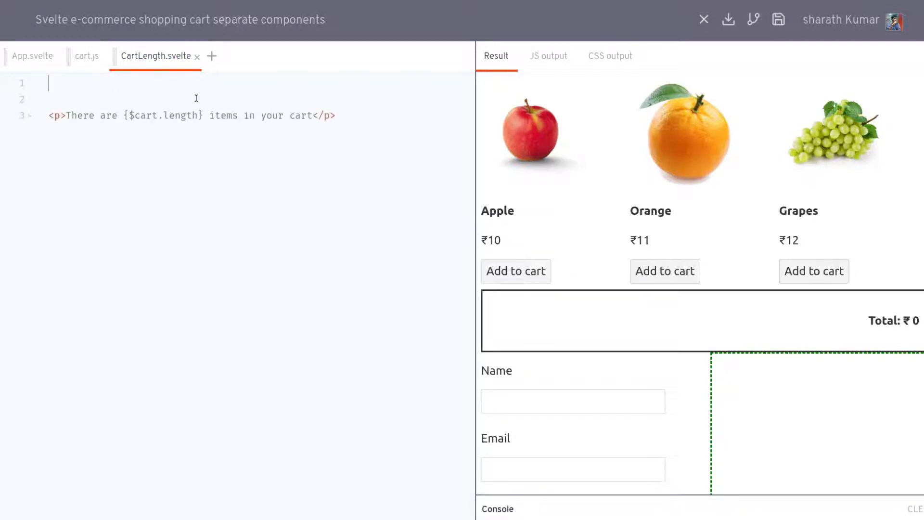
pyautogui.write('<script')
pyautogui.write('>')
pyautogui.press('Return')
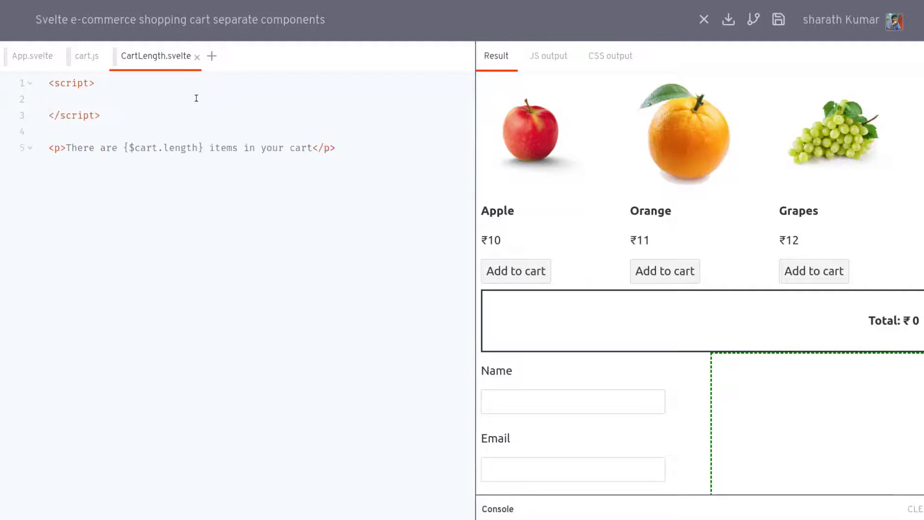
# Copy App.svelte's store import into CartLength's script, trimmed to import only cart
pyautogui.click(33, 57)
pyautogui.moveTo(132, 114); pyautogui.dragTo(56, 95)
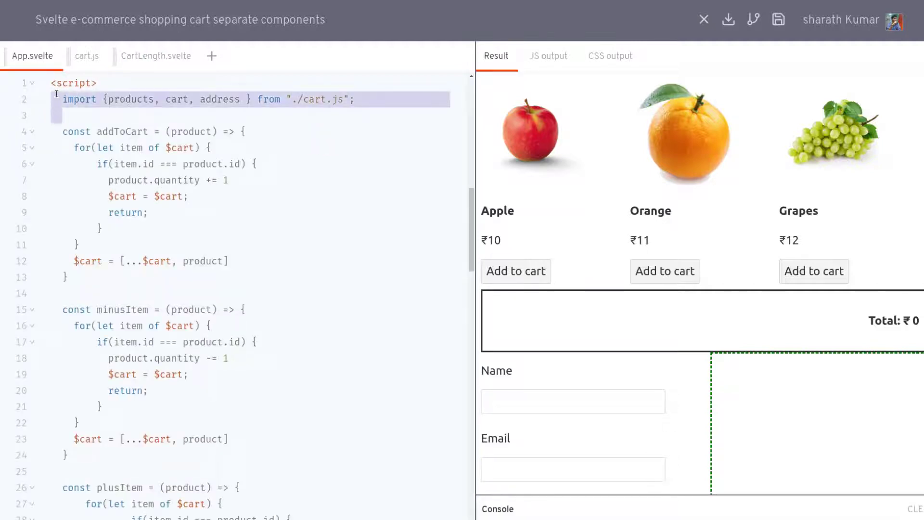
pyautogui.click(146, 58)
pyautogui.hotkey('ctrl', 'v')
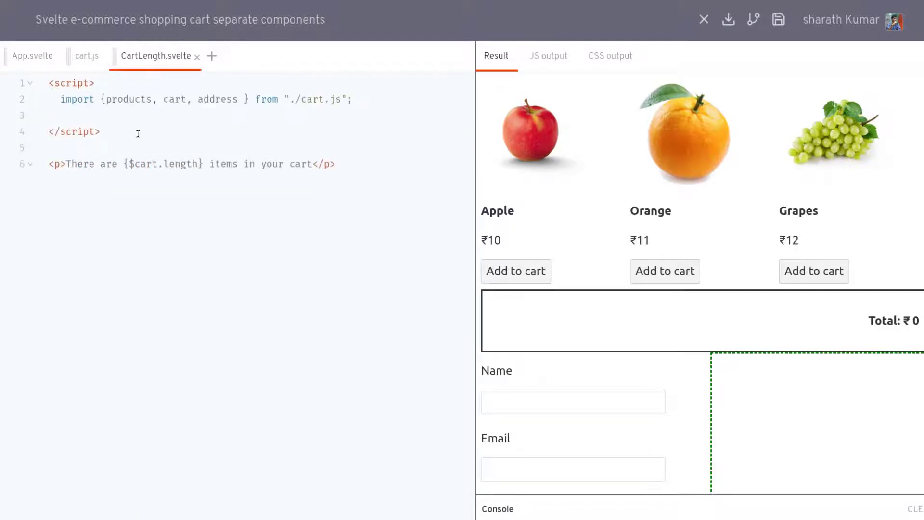
pyautogui.moveTo(157, 100)
pyautogui.mouseDown()
pyautogui.moveTo(104, 99)
pyautogui.moveTo(190, 99)
pyautogui.mouseUp()
pyautogui.press('BackSpace')
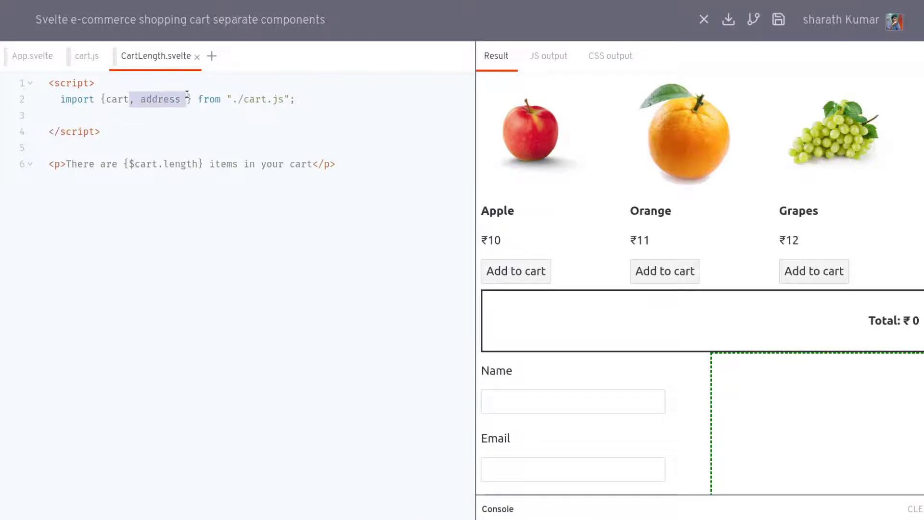
pyautogui.press('BackSpace')
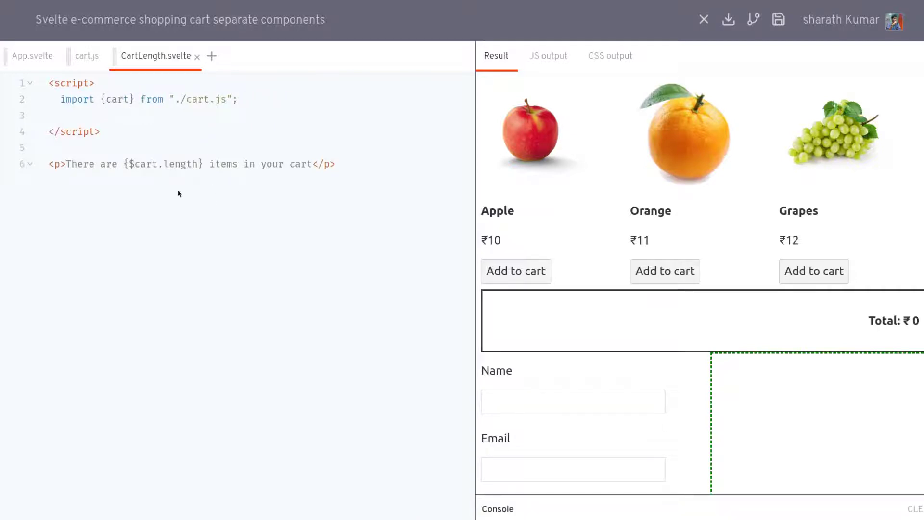
pyautogui.click(102, 119)
pyautogui.press('BackSpace')
pyautogui.press('BackSpace')
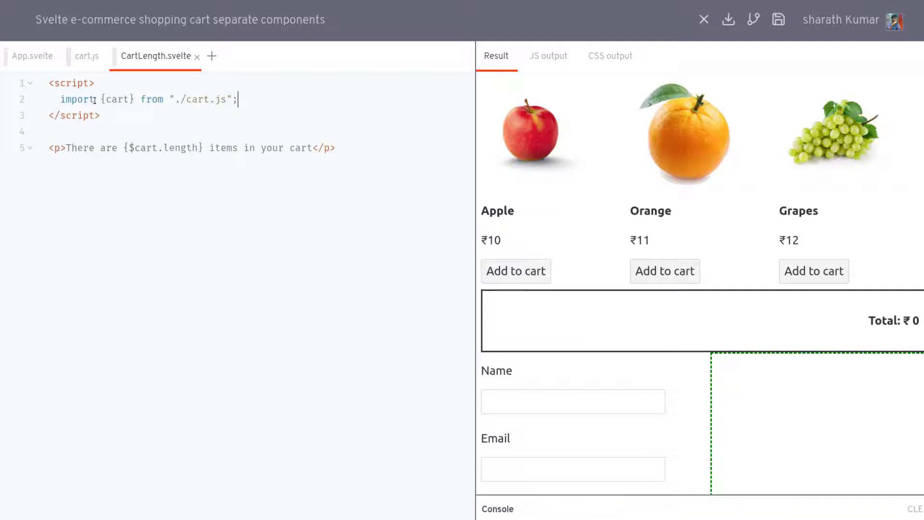
# Put a <CartLength /> tag where the paragraph was and start its import in App.svelte
pyautogui.click(29, 58)
pyautogui.scroll(-5, 188, 422)
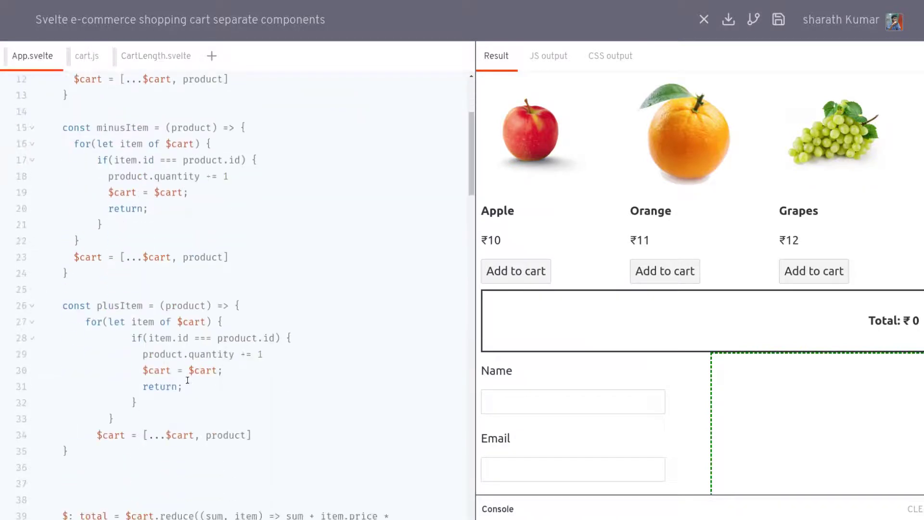
pyautogui.scroll(-5, 136, 309)
pyautogui.scroll(-3, 131, 416)
pyautogui.click(92, 367)
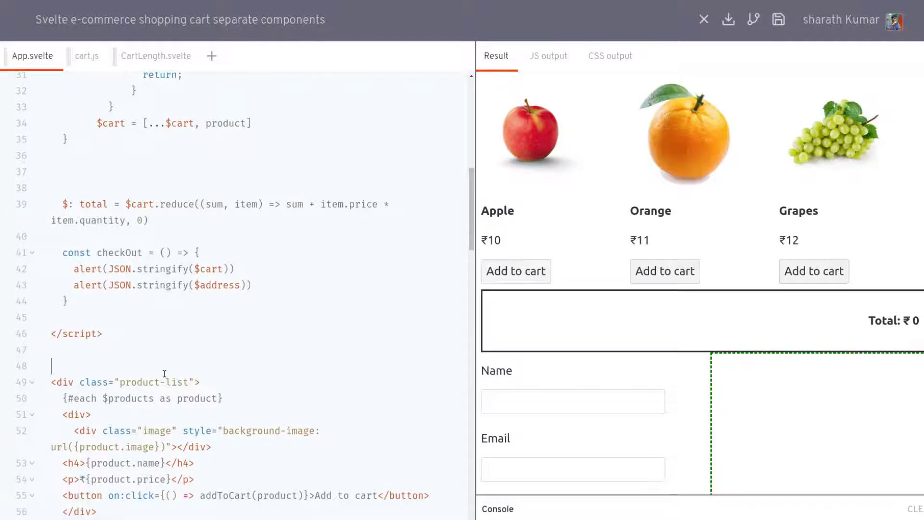
pyautogui.write('<Cart')
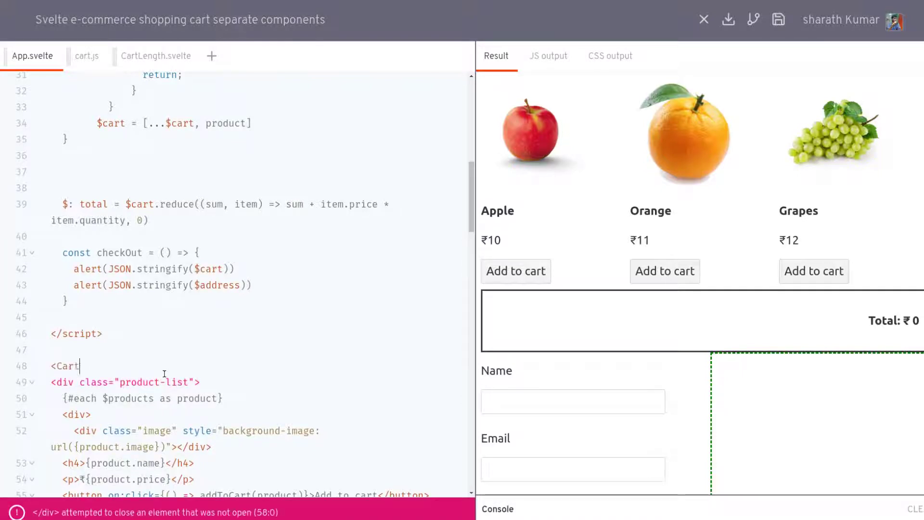
pyautogui.write('Length')
pyautogui.write(' /')
pyautogui.write('>')
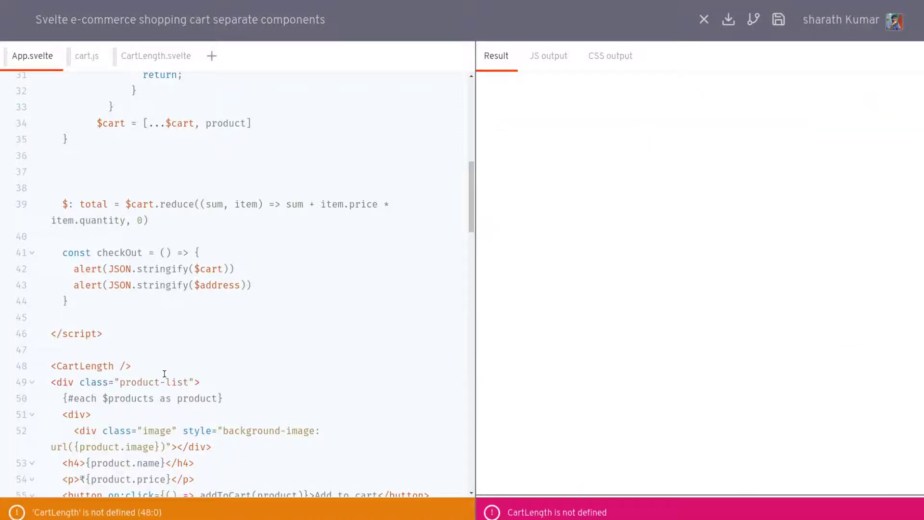
pyautogui.press('Return')
pyautogui.doubleClick(90, 369)
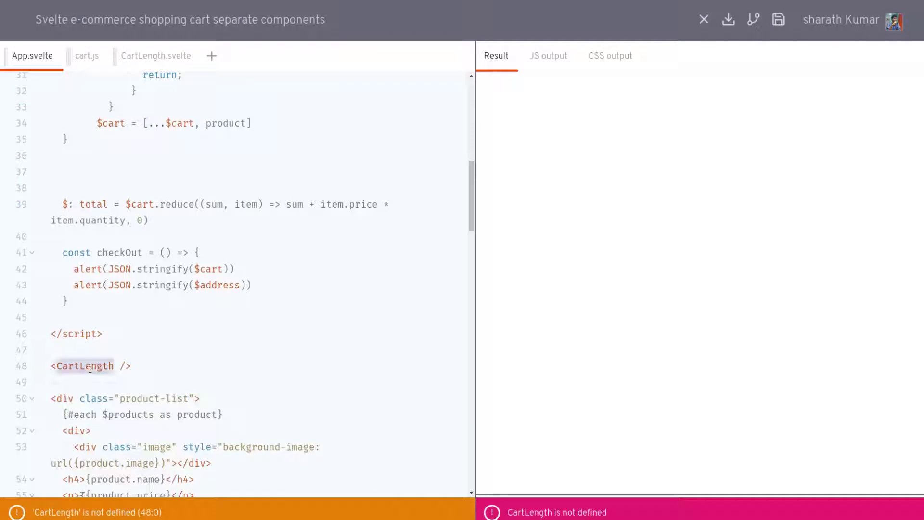
pyautogui.scroll(5, 135, 286)
pyautogui.scroll(3, 135, 287)
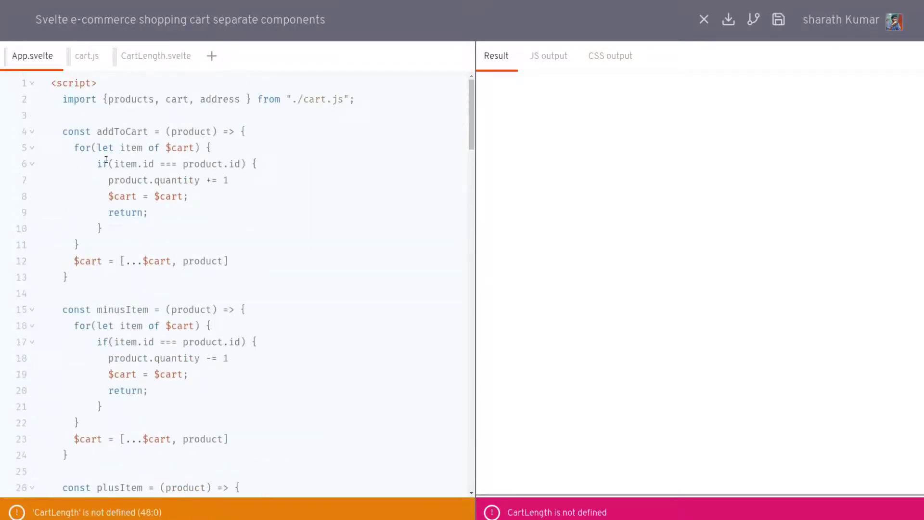
pyautogui.click(92, 114)
pyautogui.write('import ')
pyautogui.write('CartLength from ')
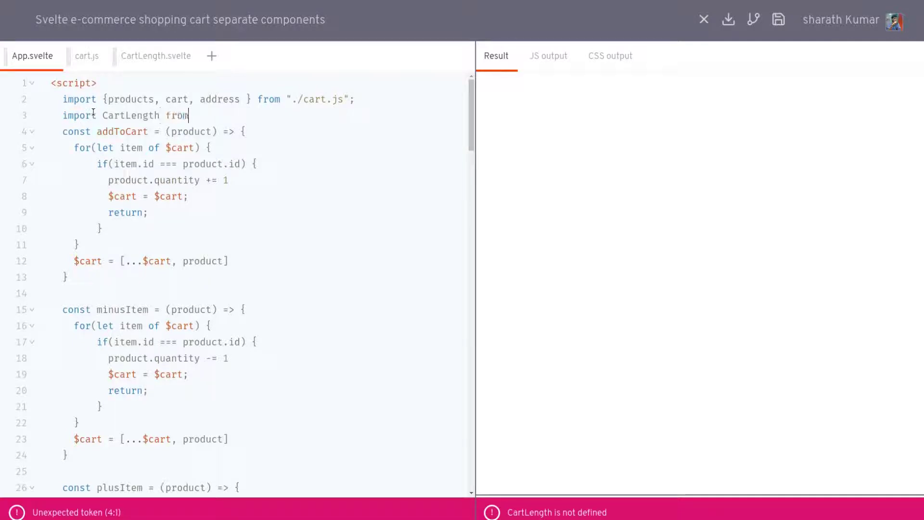
pyautogui.write('"./')
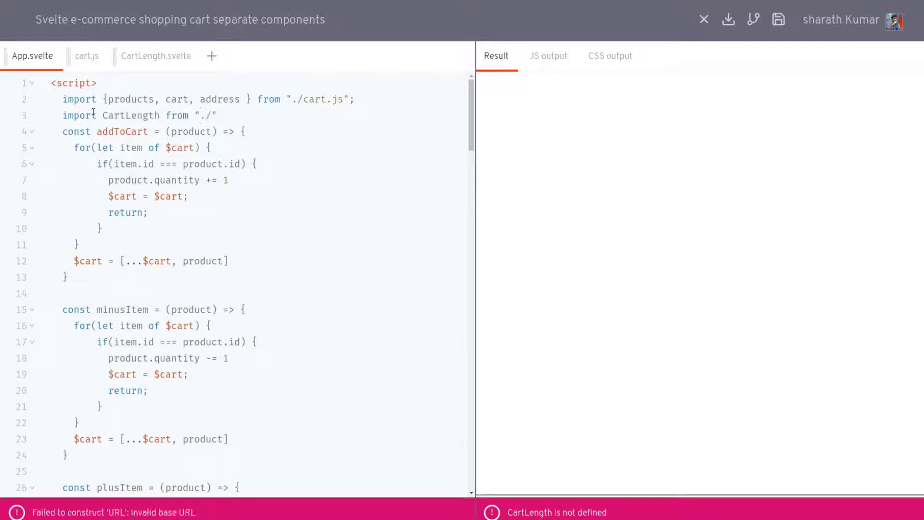
pyautogui.write('CartLength.svelte"')
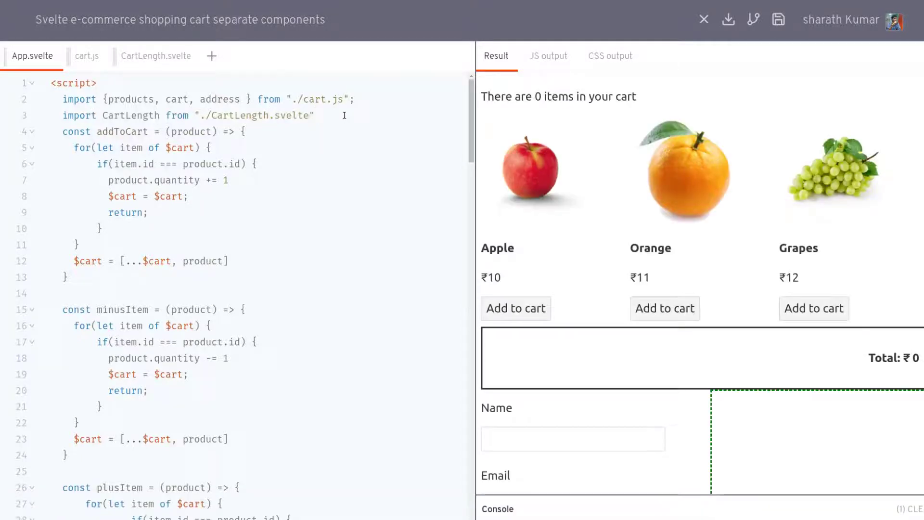
pyautogui.write(';')
# Finish the CartLength import, then add Apple and Orange in the preview and check the count
pyautogui.press('Return')
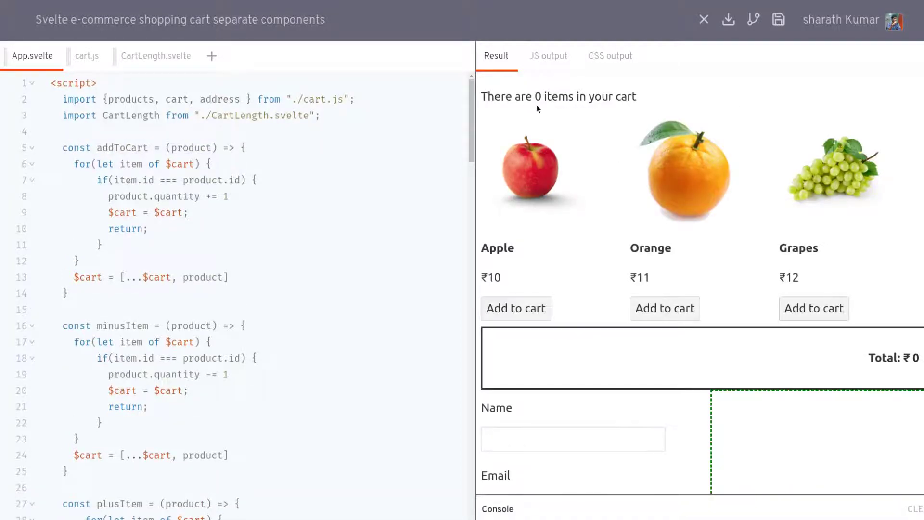
pyautogui.click(521, 309)
pyautogui.click(677, 309)
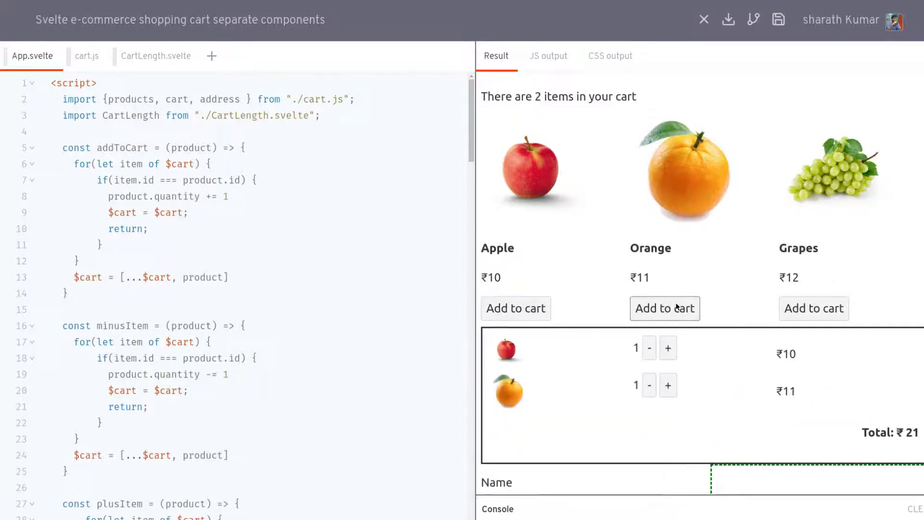
pyautogui.moveTo(484, 96); pyautogui.dragTo(639, 97)
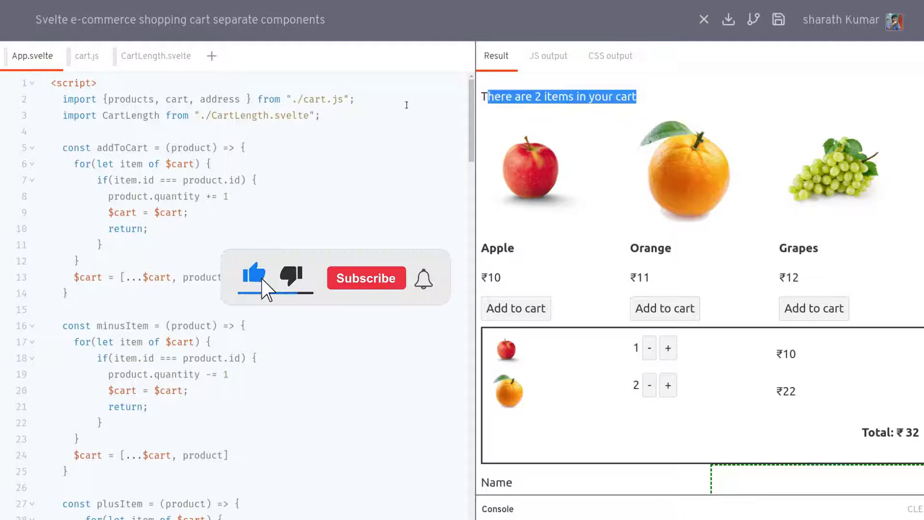
pyautogui.click(407, 106)
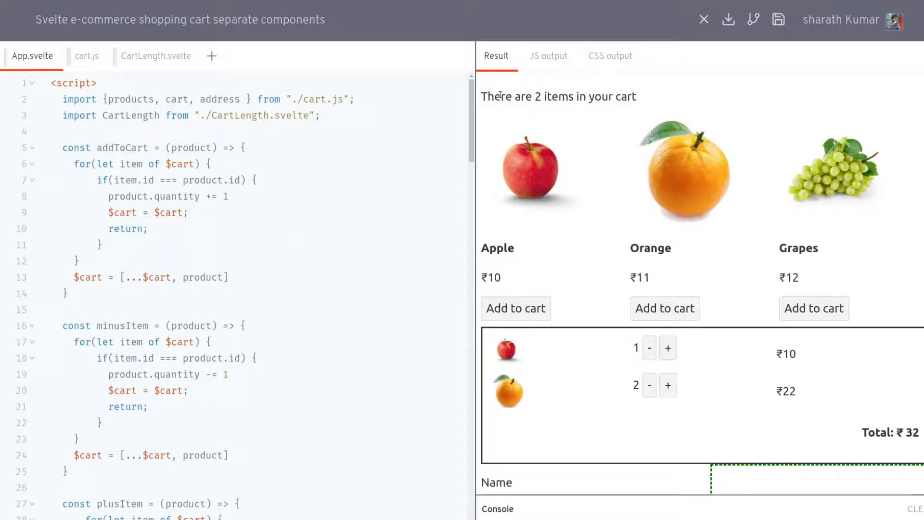
pyautogui.moveTo(482, 96); pyautogui.dragTo(678, 104)
pyautogui.click(323, 164)
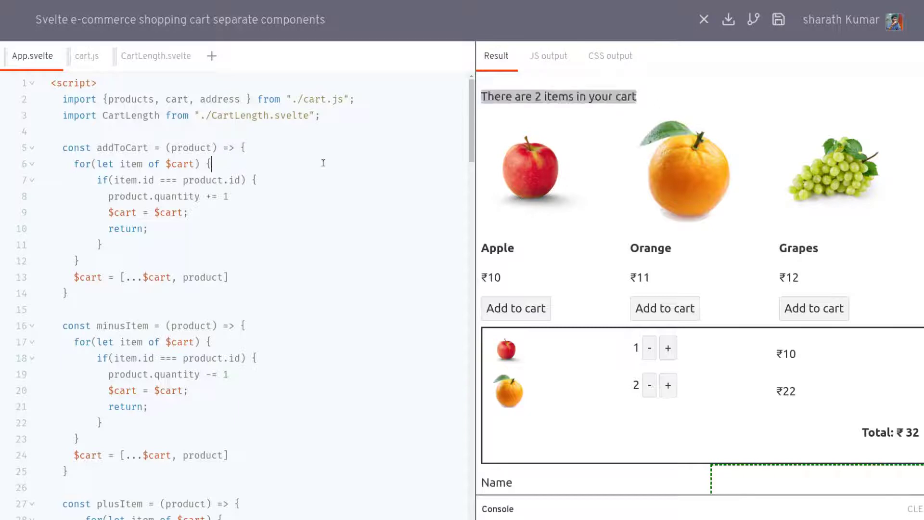
pyautogui.scroll(-2, 282, 374)
pyautogui.scroll(-5, 282, 334)
pyautogui.scroll(-3, 282, 334)
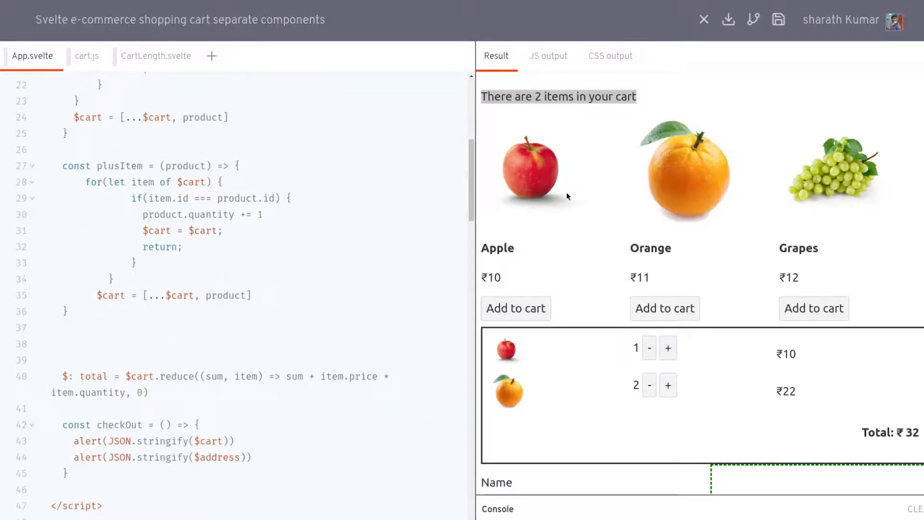
pyautogui.scroll(-1, 255, 325)
pyautogui.scroll(-8, 256, 326)
pyautogui.scroll(-3, 256, 326)
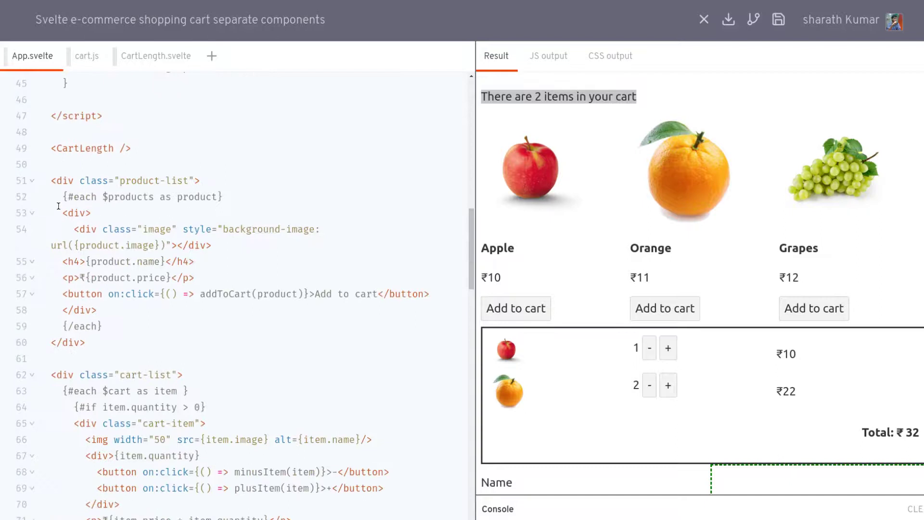
# Cut the product-list div from App.svelte and paste it into a new Products.svelte file
pyautogui.moveTo(52, 179); pyautogui.dragTo(100, 352)
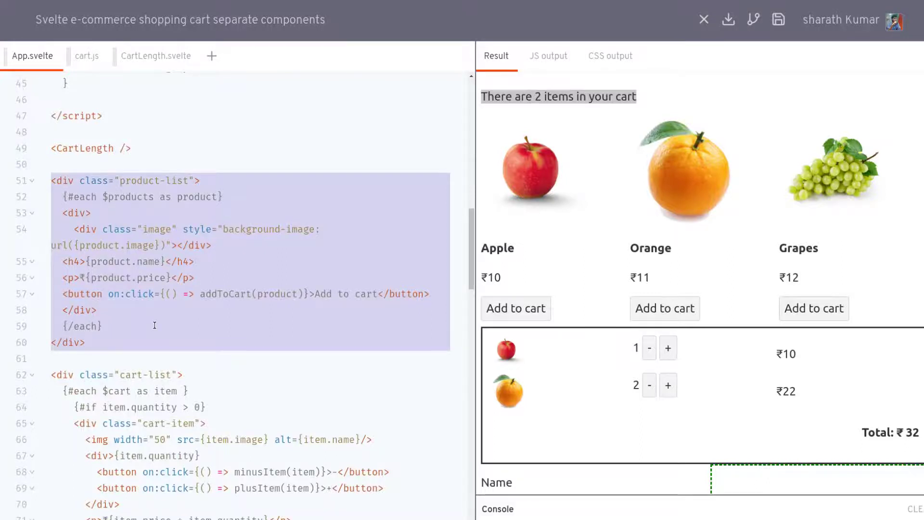
pyautogui.hotkey('ctrl', 'x')
pyautogui.click(211, 56)
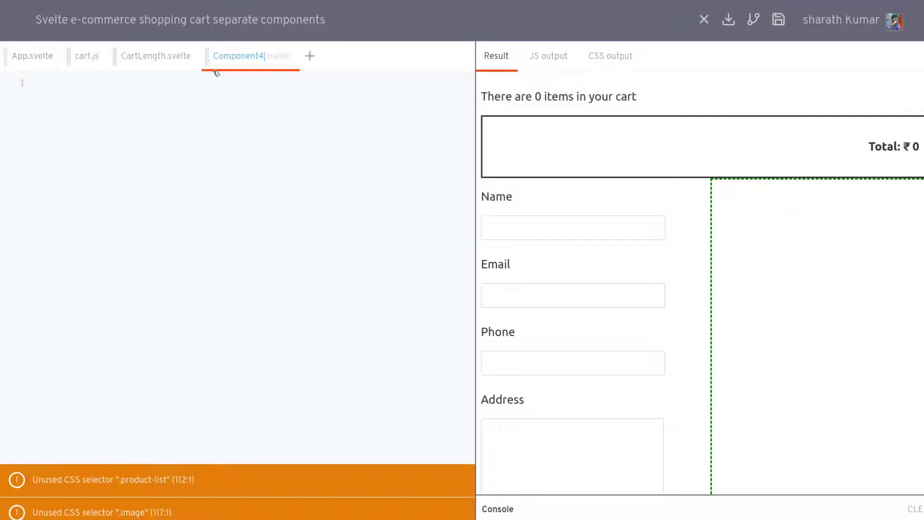
pyautogui.doubleClick(228, 58)
pyautogui.write('Pro')
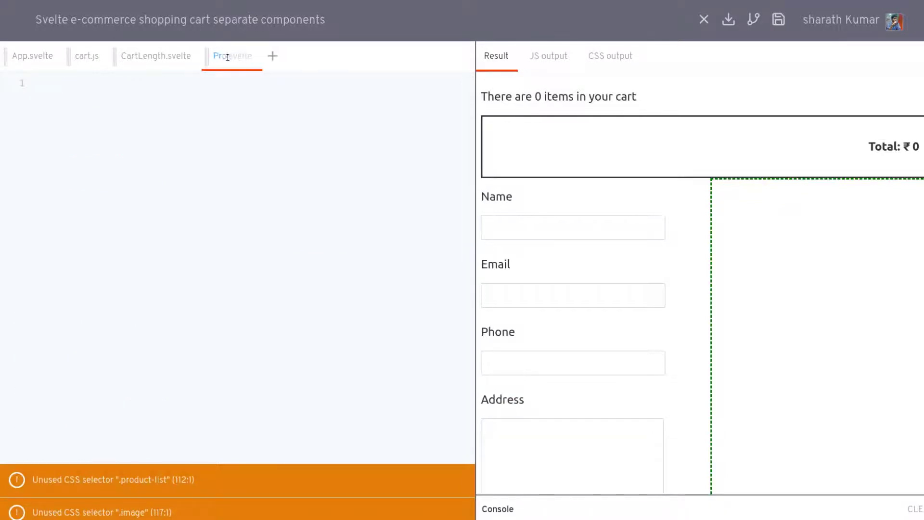
pyautogui.write('ducts')
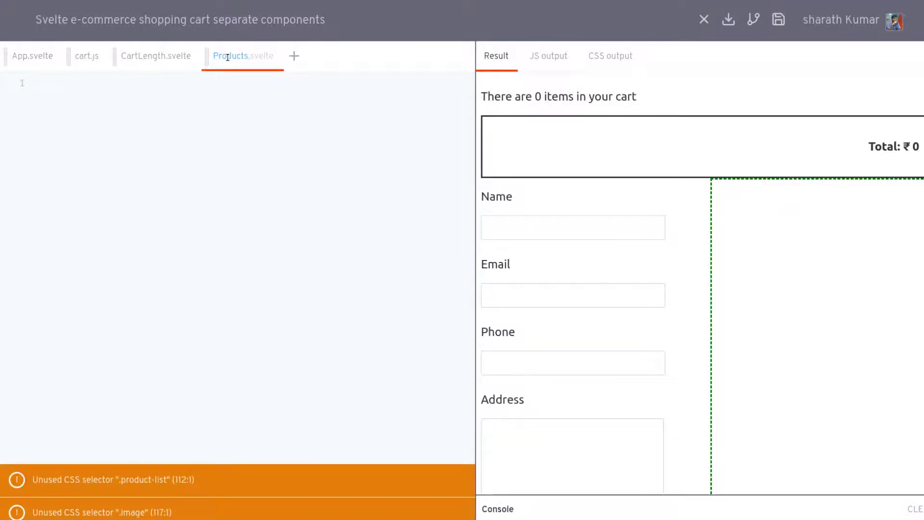
pyautogui.click(189, 124)
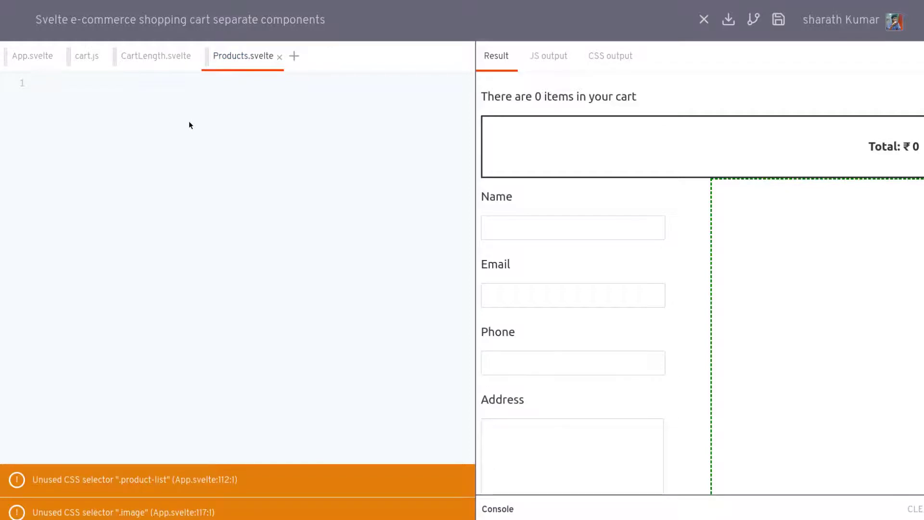
pyautogui.press('Return')
pyautogui.press('Return')
pyautogui.hotkey('ctrl', 'v')
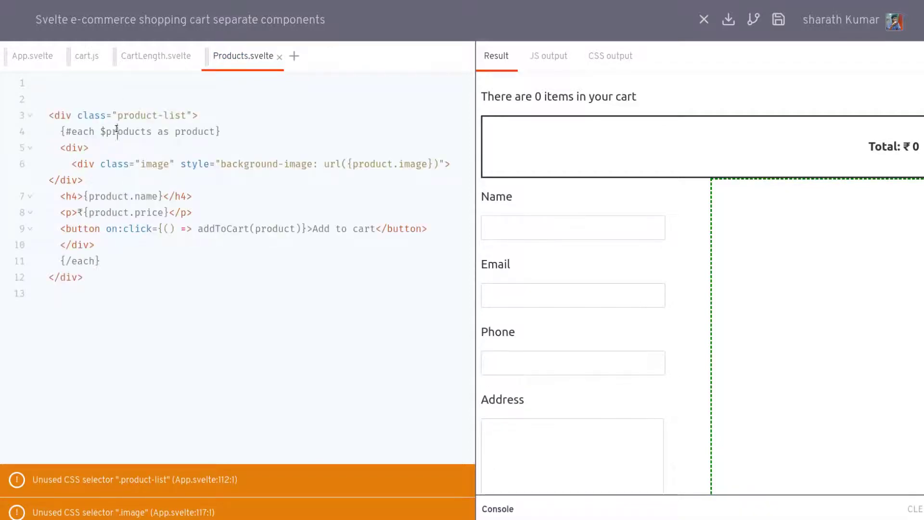
# Add a script block to Products.svelte and copy App.svelte's store import line
pyautogui.doubleClick(116, 131)
pyautogui.click(65, 81)
pyautogui.write('<s')
pyautogui.write('cript>')
pyautogui.press('Return')
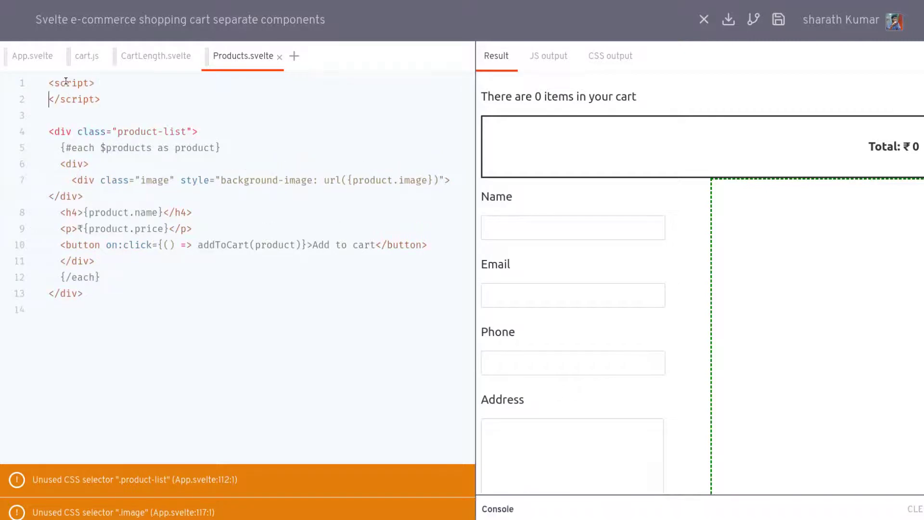
pyautogui.click(49, 64)
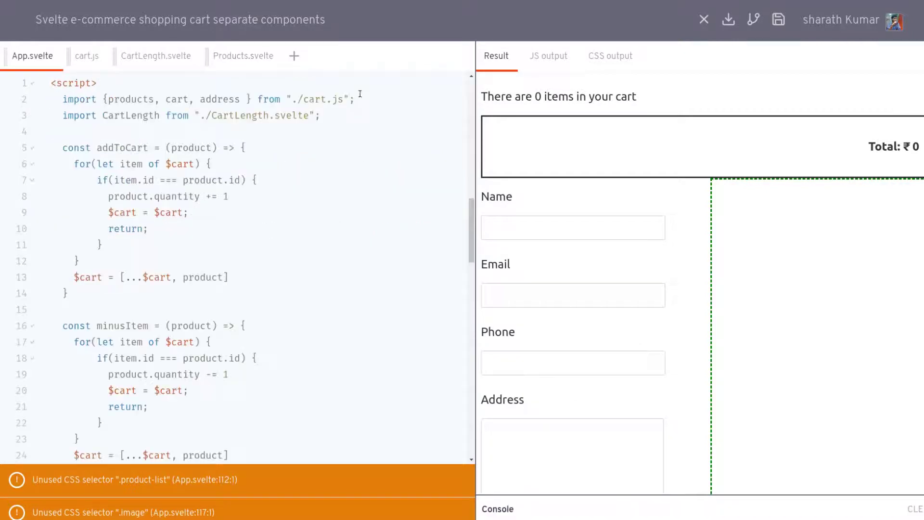
pyautogui.moveTo(359, 97); pyautogui.dragTo(37, 103)
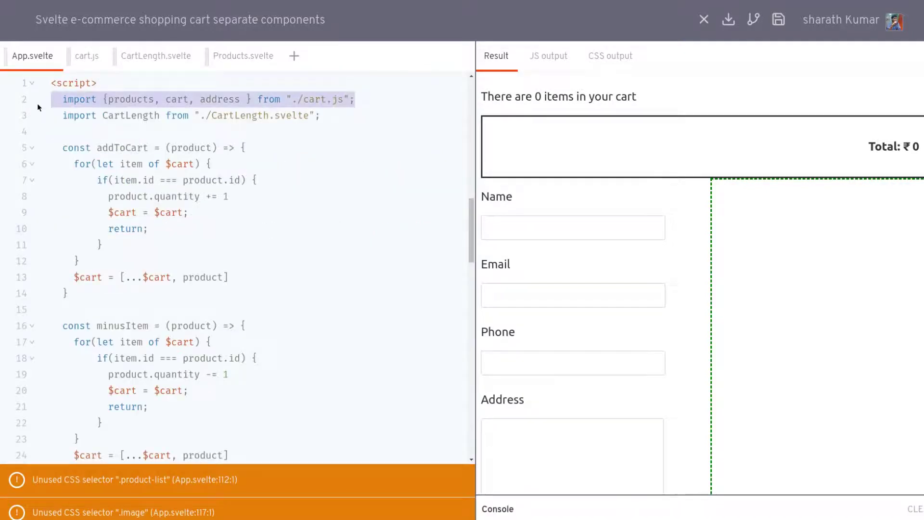
# Paste the import into Products.svelte's script, trimmed to import only products
pyautogui.click(231, 62)
pyautogui.click(105, 86)
pyautogui.press('Return')
pyautogui.hotkey('ctrl', 'v')
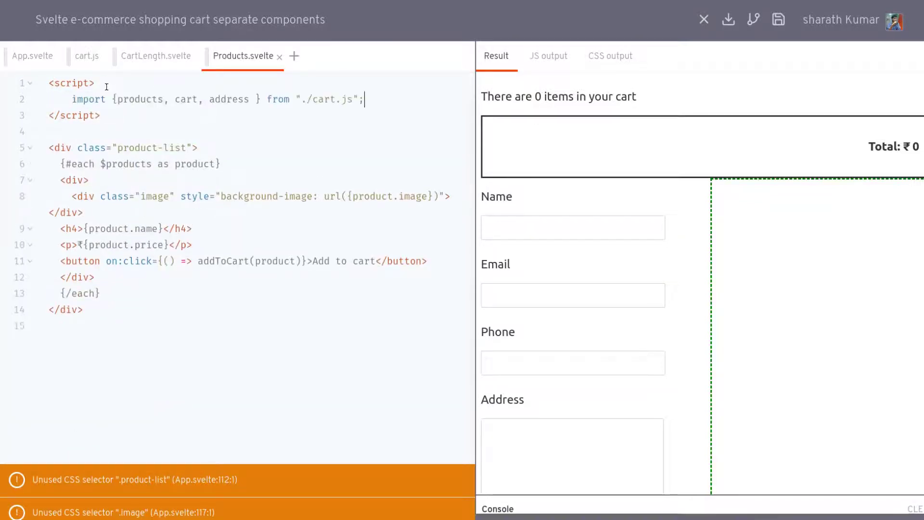
pyautogui.click(176, 99)
pyautogui.moveTo(164, 101); pyautogui.dragTo(250, 98)
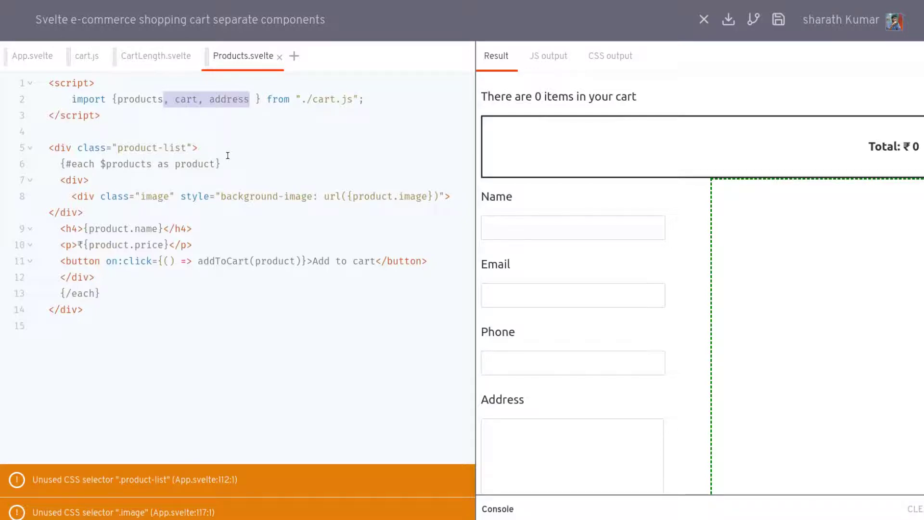
pyautogui.press('BackSpace')
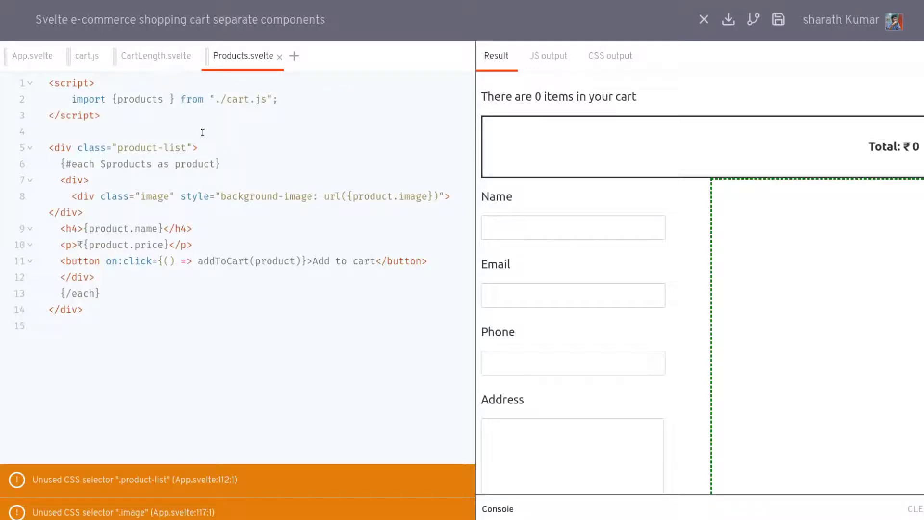
pyautogui.press('Delete')
pyautogui.doubleClick(220, 259)
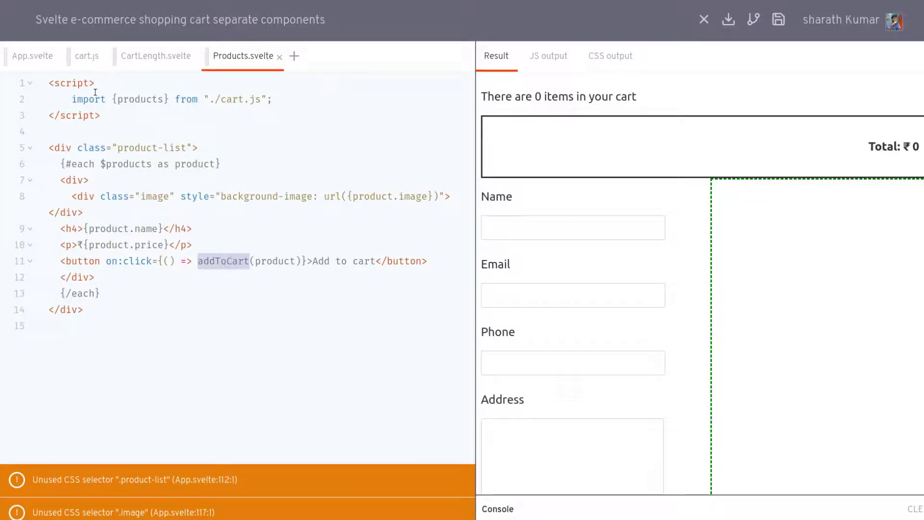
pyautogui.click(43, 56)
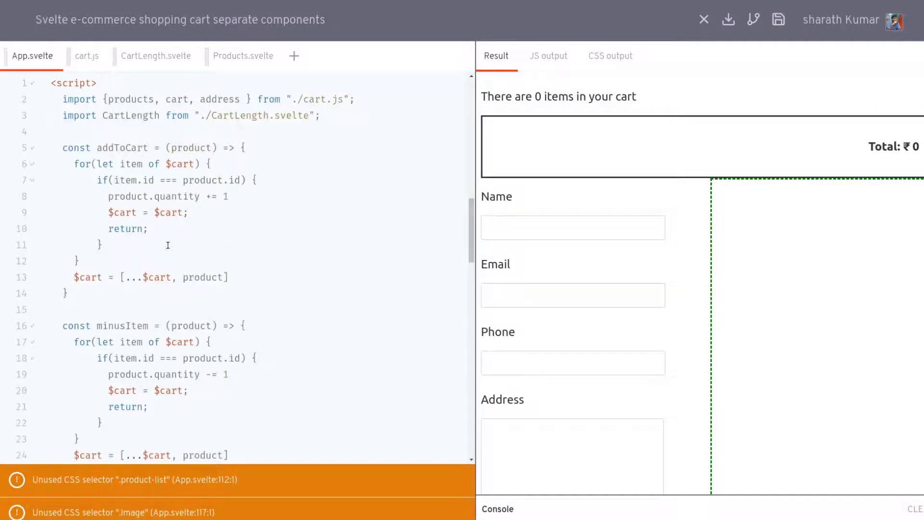
# Move the addToCart function from App.svelte into Products.svelte and add cart to its import
pyautogui.moveTo(62, 147); pyautogui.dragTo(111, 289)
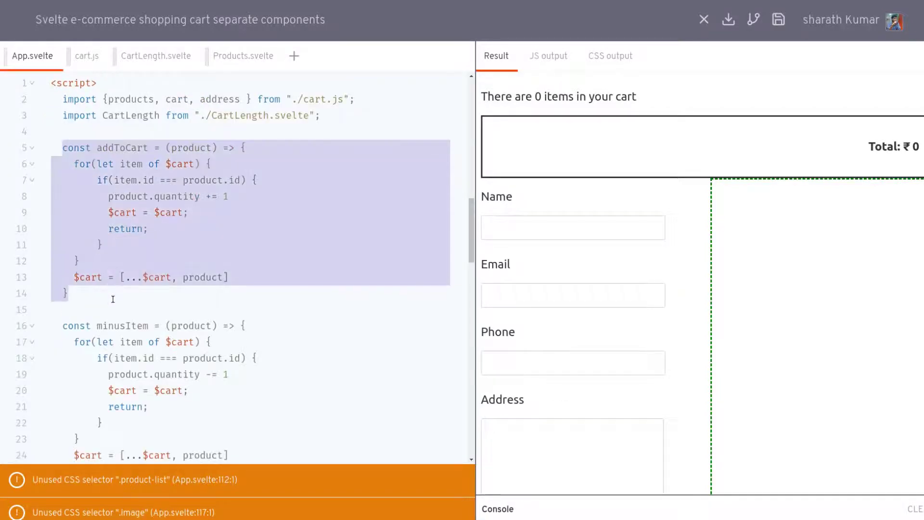
pyautogui.press('BackSpace')
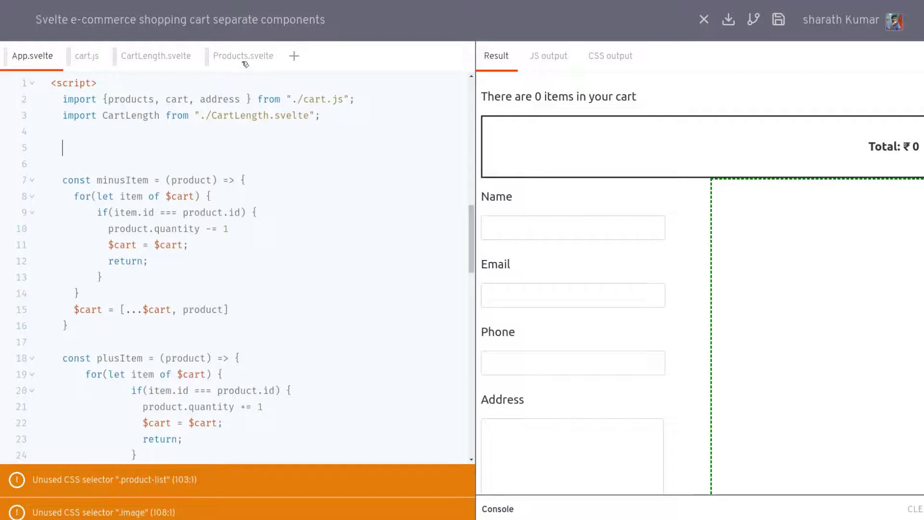
pyautogui.click(244, 57)
pyautogui.click(313, 97)
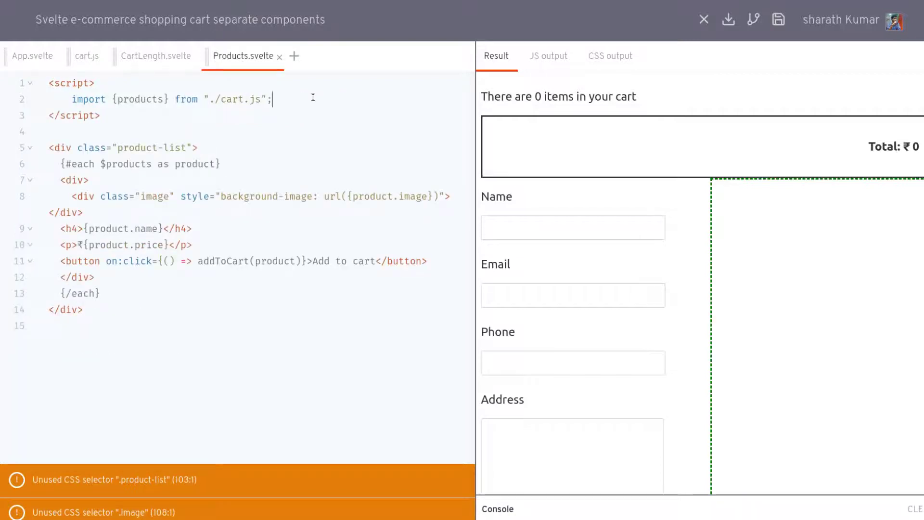
pyautogui.press('Return')
pyautogui.press('Return')
pyautogui.hotkey('ctrl', 'v')
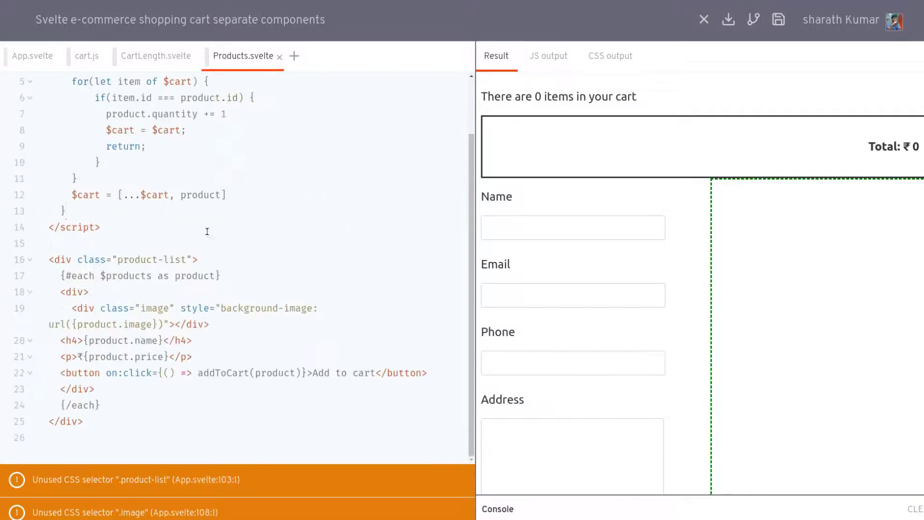
pyautogui.scroll(2, 207, 231)
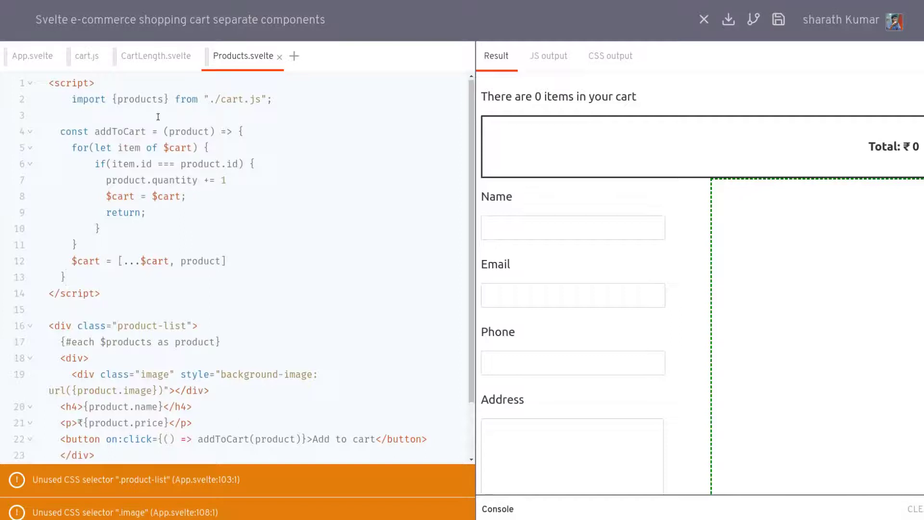
pyautogui.click(163, 99)
pyautogui.write(', ca')
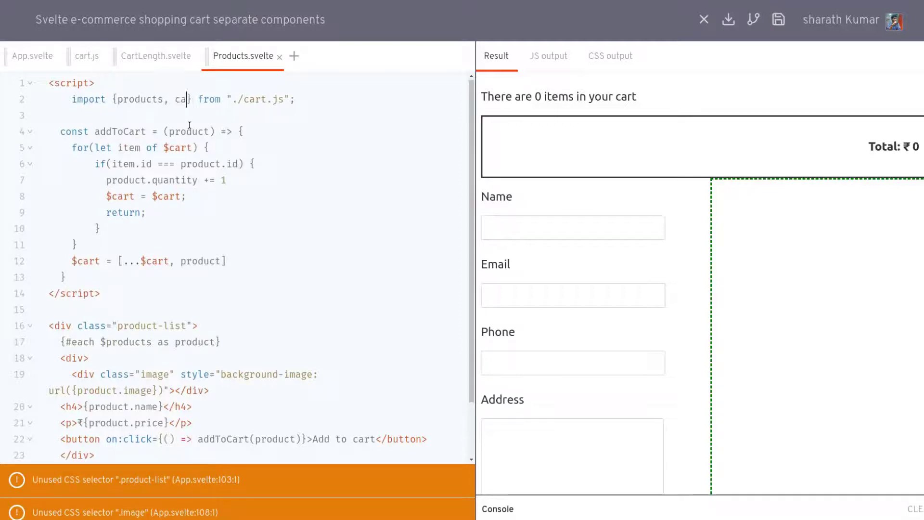
pyautogui.write('rt')
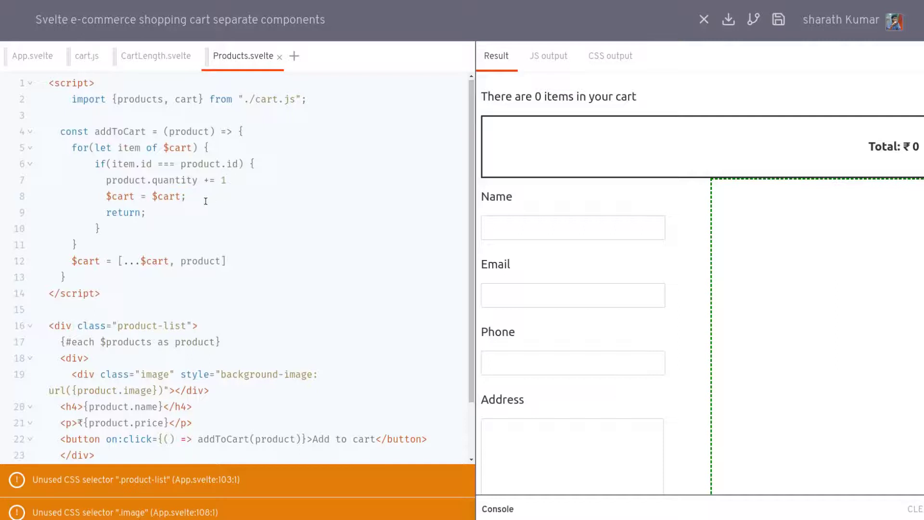
pyautogui.scroll(-2, 223, 191)
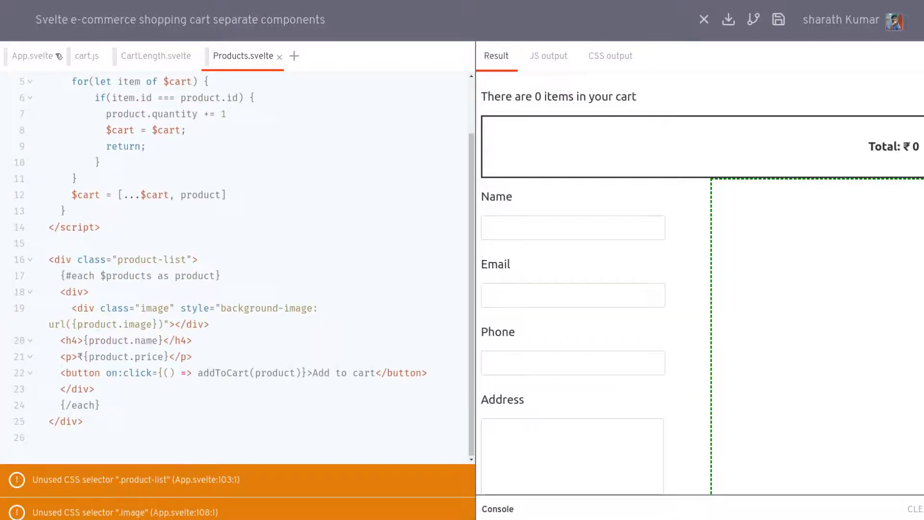
# Copy App.svelte's .product-list and .image CSS into a new Products.svelte style block, dropping .cart-item
pyautogui.click(42, 58)
pyautogui.scroll(-5, 142, 279)
pyautogui.scroll(-5, 139, 307)
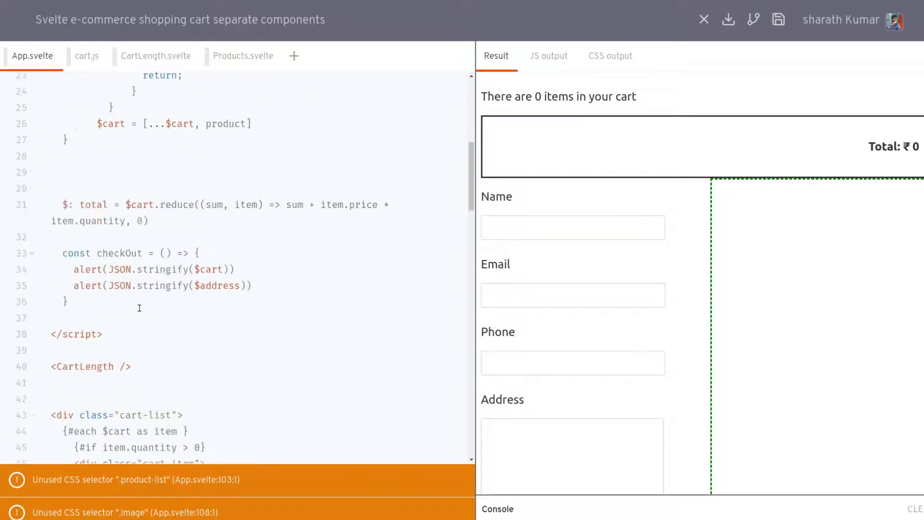
pyautogui.scroll(-5, 140, 308)
pyautogui.scroll(-5, 139, 307)
pyautogui.scroll(-5, 139, 307)
pyautogui.scroll(-5, 140, 307)
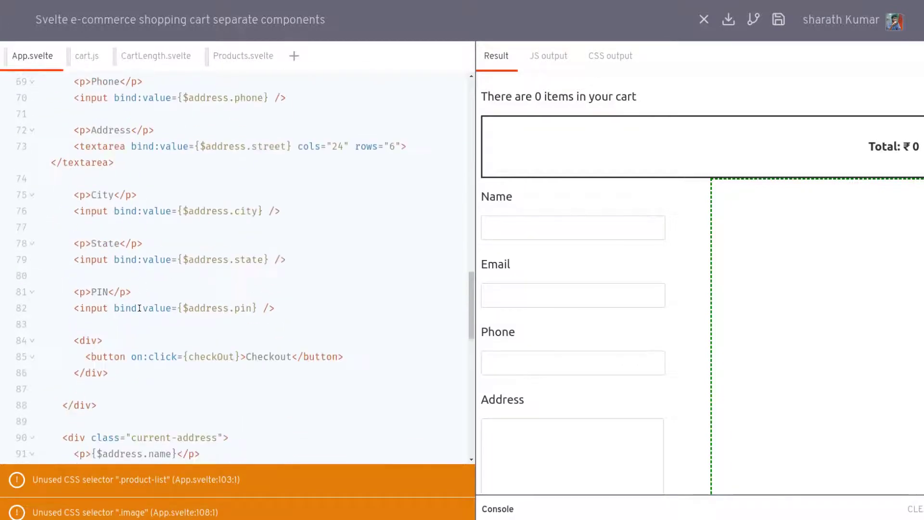
pyautogui.scroll(-5, 139, 307)
pyautogui.scroll(-5, 140, 307)
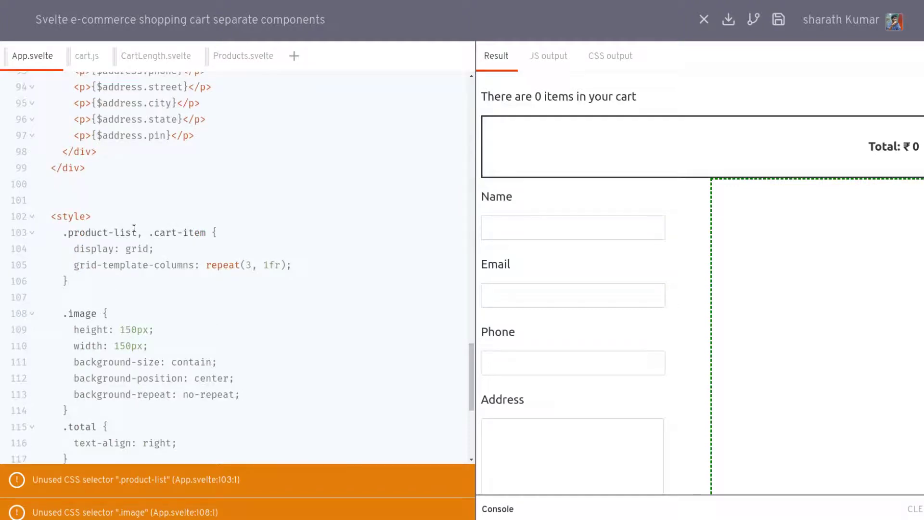
pyautogui.scroll(-3, 127, 330)
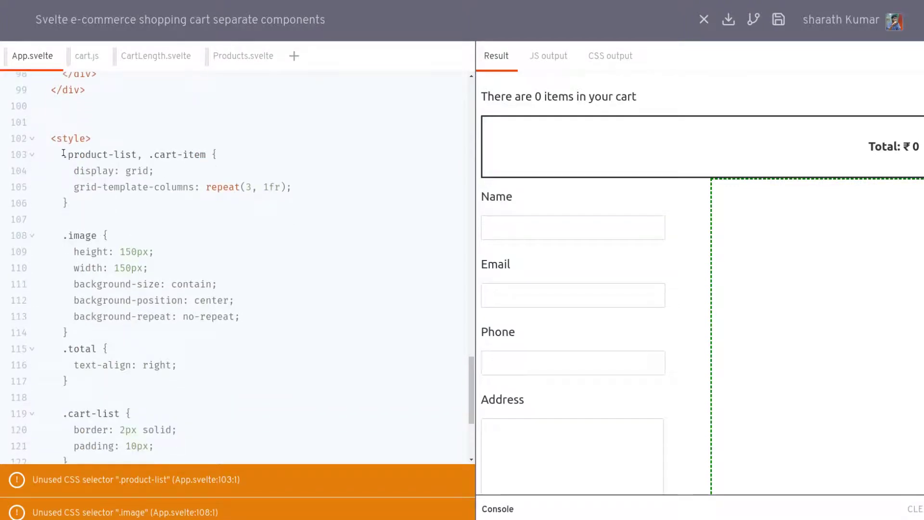
pyautogui.moveTo(63, 154); pyautogui.dragTo(117, 331)
pyautogui.hotkey('ctrl', 'c')
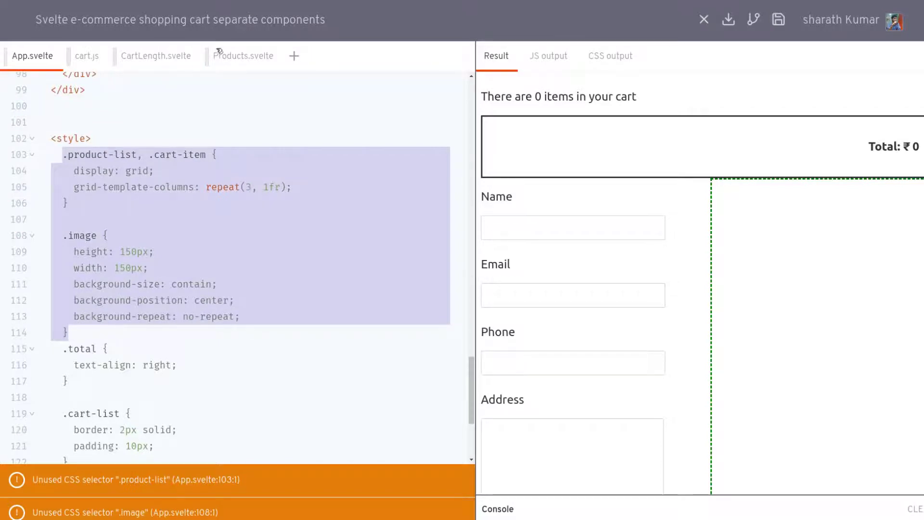
pyautogui.click(246, 60)
pyautogui.click(96, 451)
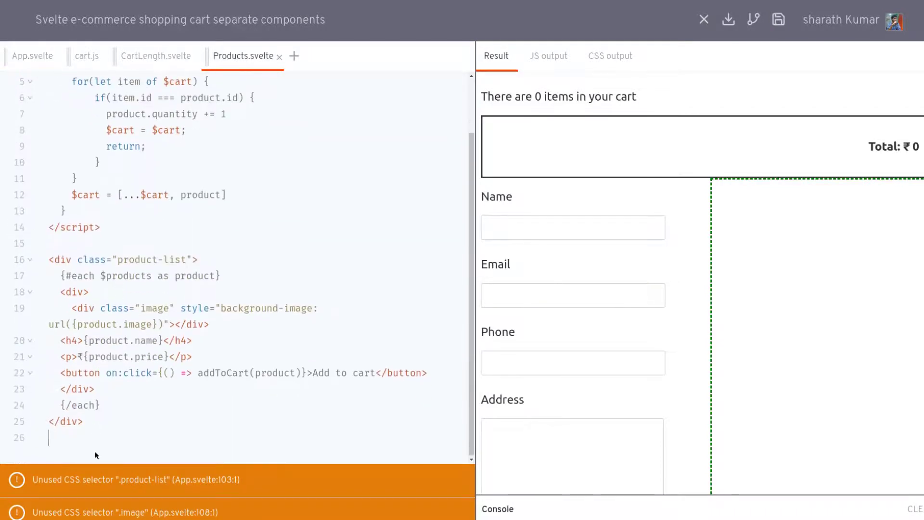
pyautogui.press('Return')
pyautogui.write('<st')
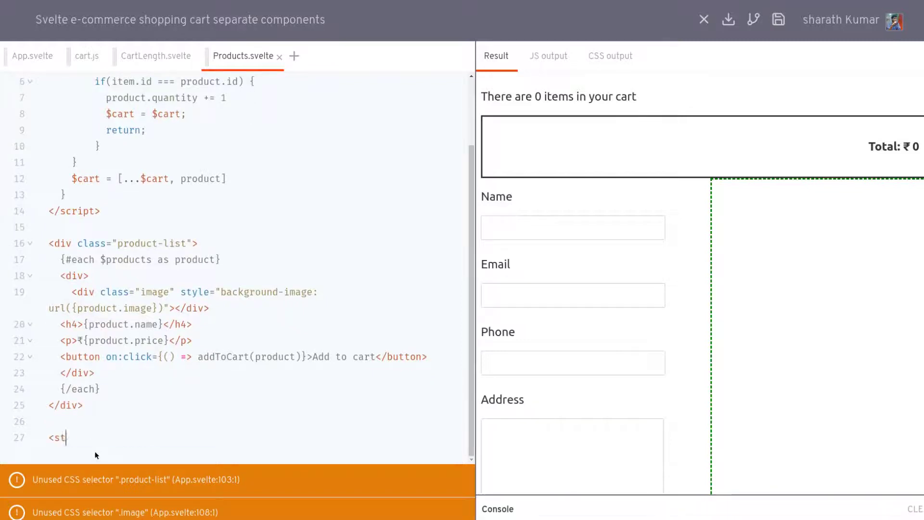
pyautogui.write('yle></style>')
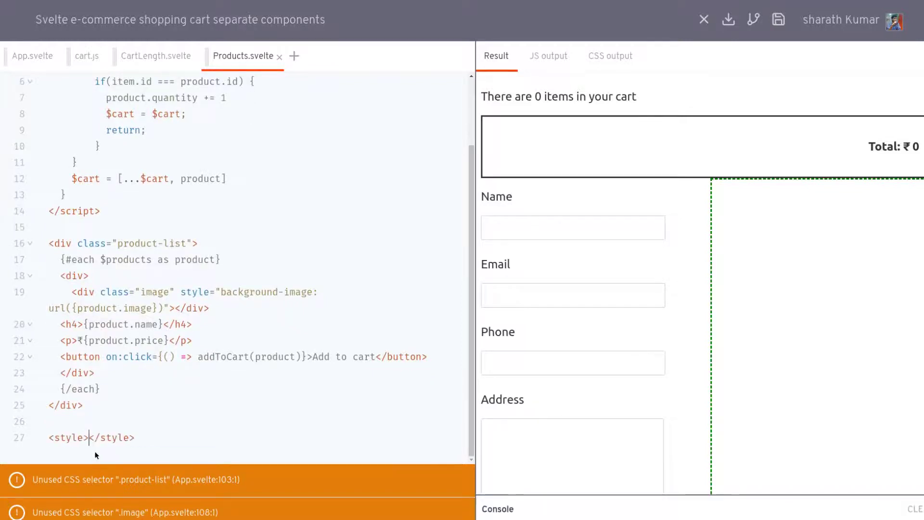
pyautogui.press('Return')
pyautogui.press('Return')
pyautogui.press('Up')
pyautogui.hotkey('ctrl', 'v')
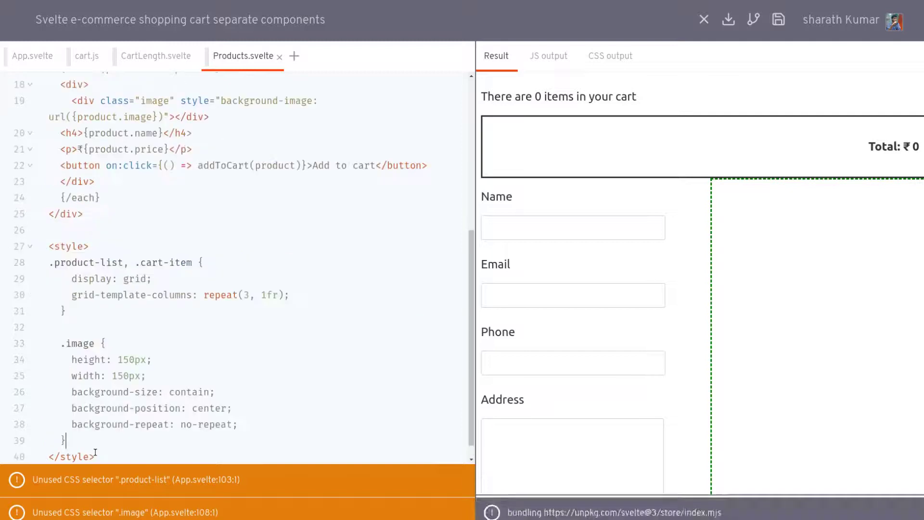
pyautogui.moveTo(129, 262); pyautogui.dragTo(195, 261)
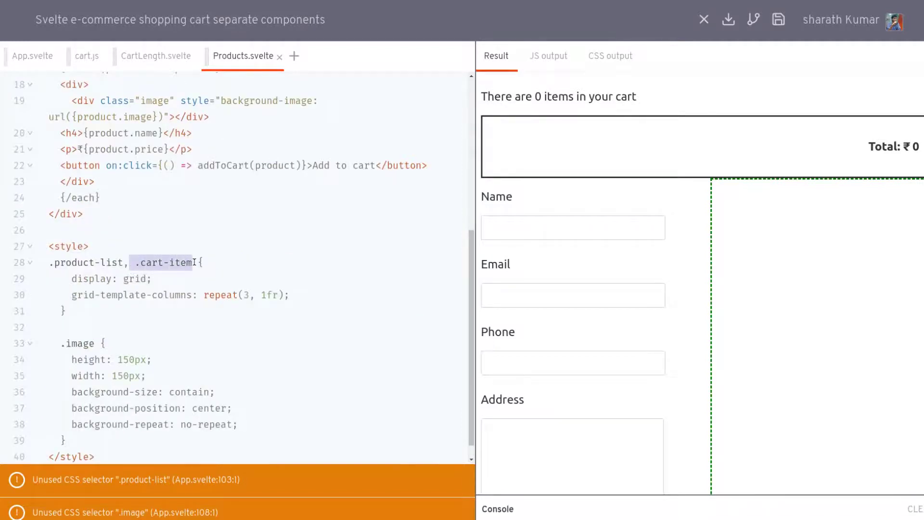
pyautogui.press('BackSpace')
pyautogui.press('BackSpace')
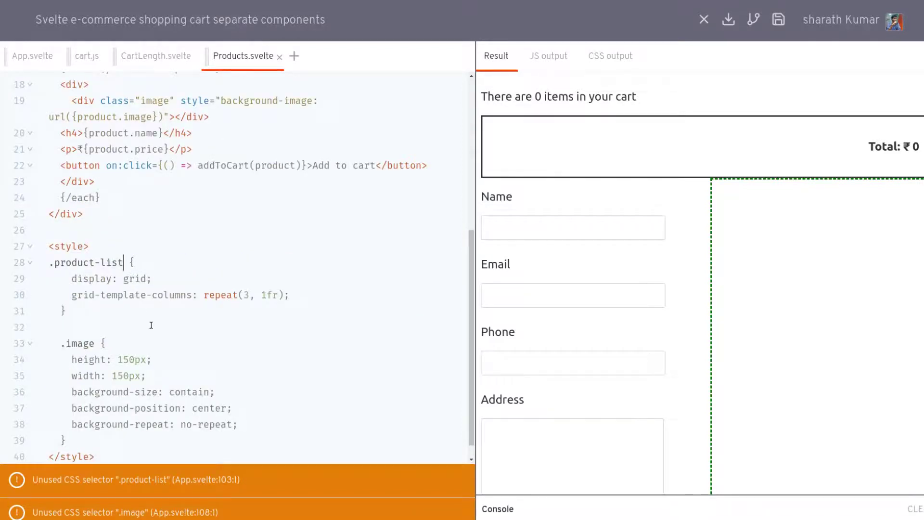
pyautogui.click(152, 230)
pyautogui.scroll(2, 152, 230)
pyautogui.scroll(-3, 193, 352)
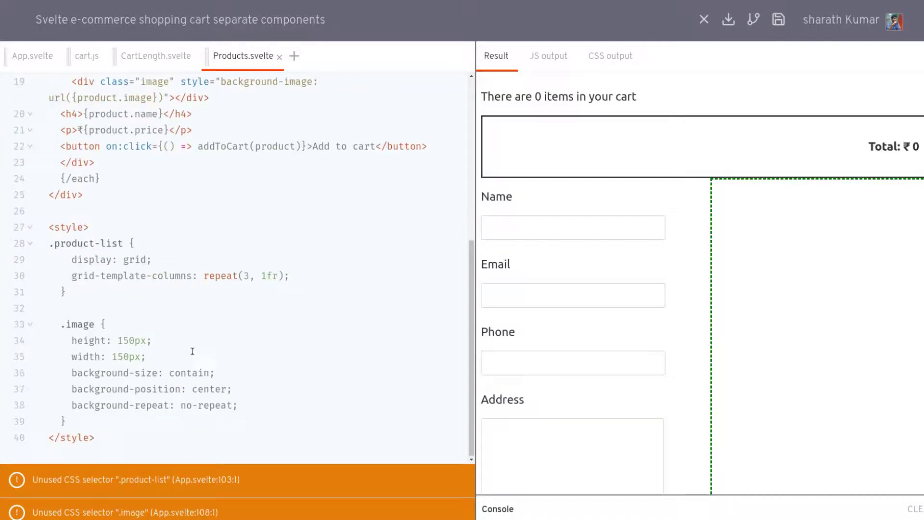
# Delete the .product-list selector and the whole .image rule from App.svelte's styles
pyautogui.click(27, 58)
pyautogui.scroll(-5, 181, 314)
pyautogui.scroll(-5, 181, 313)
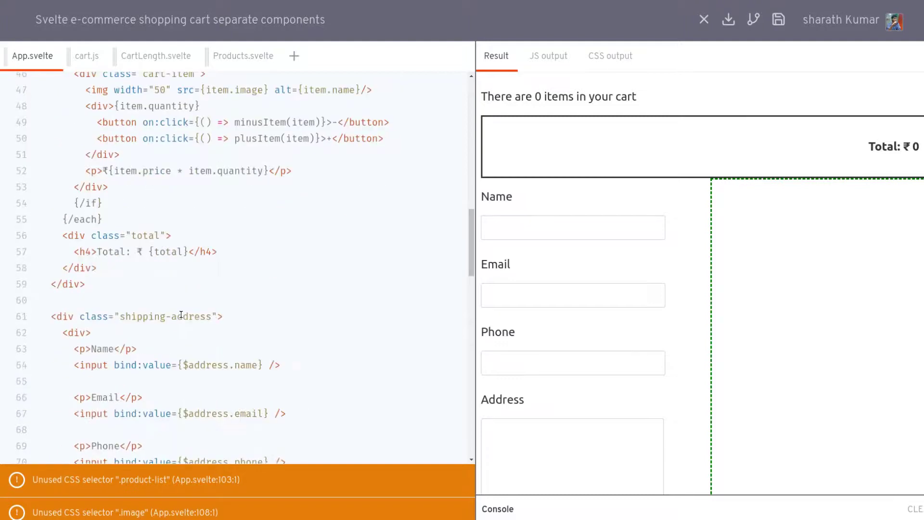
pyautogui.scroll(-2, 180, 316)
pyautogui.scroll(-2, 180, 315)
pyautogui.scroll(-5, 181, 316)
pyautogui.scroll(-3, 181, 314)
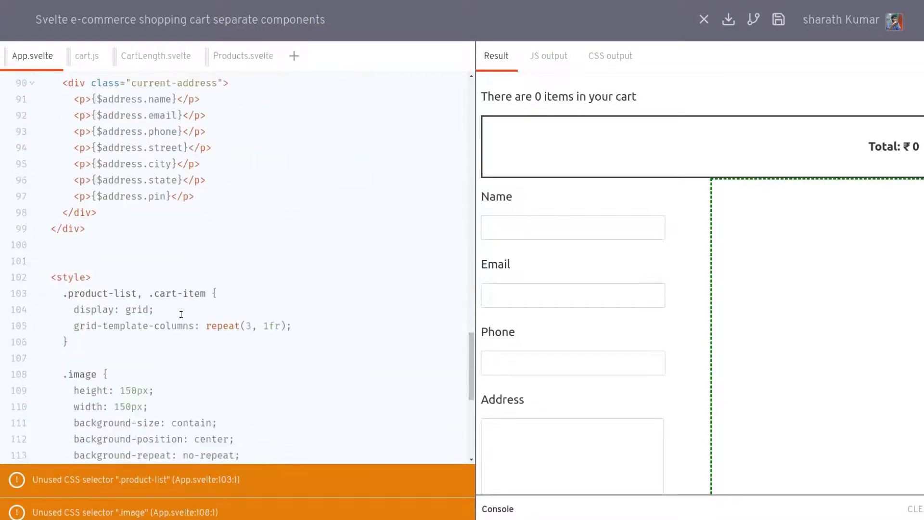
pyautogui.scroll(-1, 180, 314)
pyautogui.moveTo(143, 261); pyautogui.dragTo(62, 259)
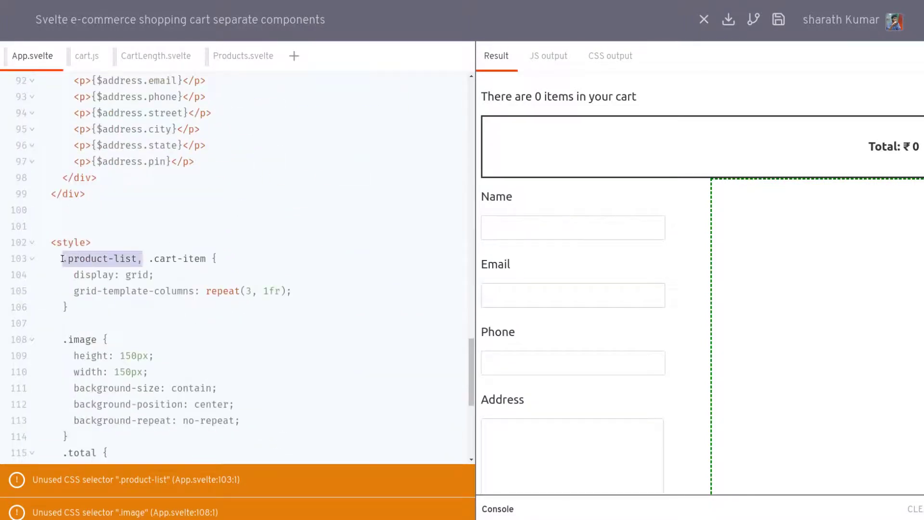
pyautogui.press('BackSpace')
pyautogui.scroll(-1, 76, 350)
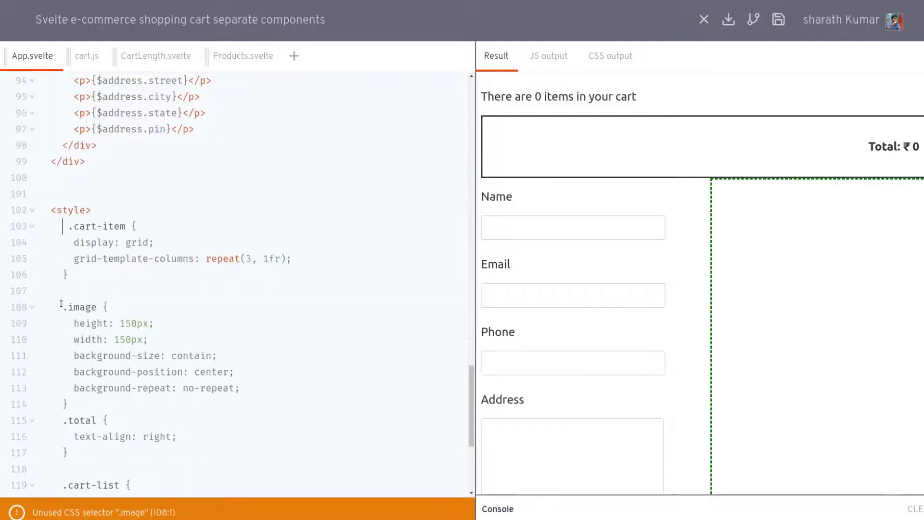
pyautogui.moveTo(61, 304); pyautogui.dragTo(87, 401)
pyautogui.press('BackSpace')
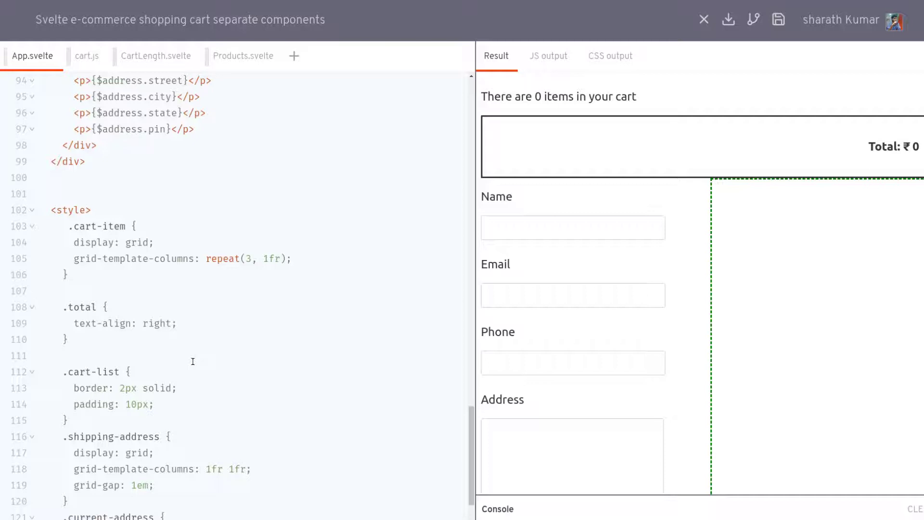
pyautogui.press('BackSpace')
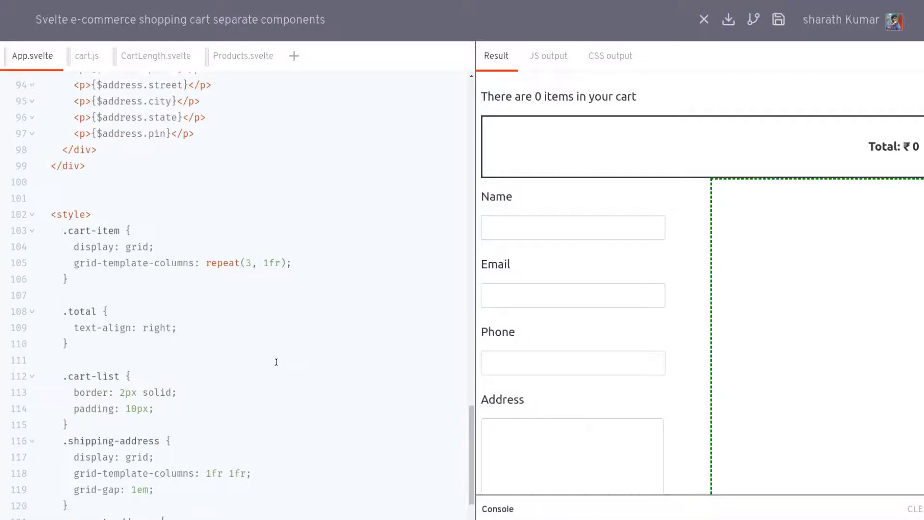
pyautogui.scroll(5, 276, 361)
pyautogui.scroll(5, 276, 362)
pyautogui.scroll(4, 276, 362)
pyautogui.scroll(3, 276, 362)
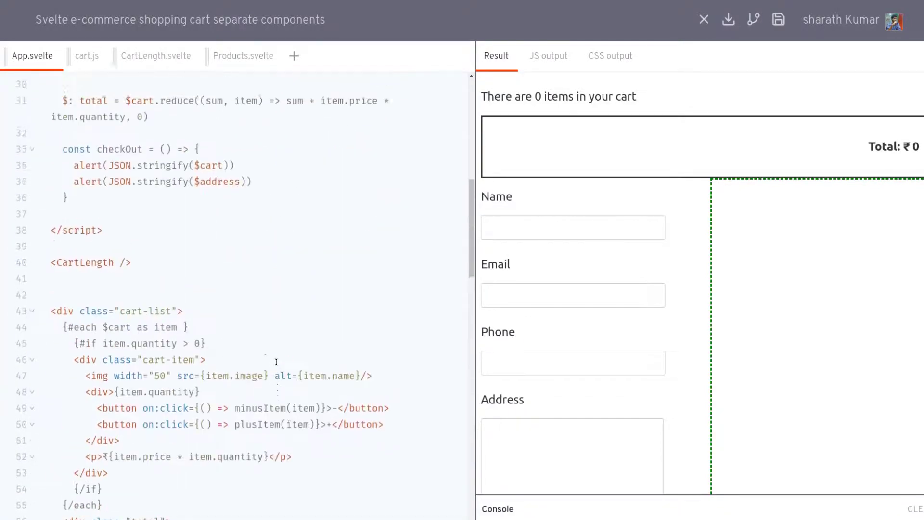
pyautogui.scroll(-3, 276, 362)
pyautogui.scroll(-9, 275, 362)
pyautogui.scroll(4, 276, 362)
pyautogui.scroll(-3, 276, 361)
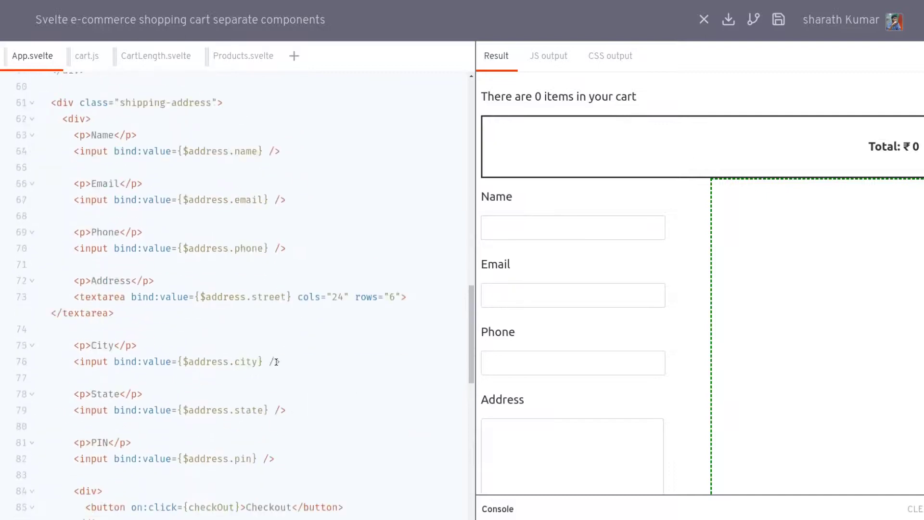
pyautogui.scroll(-2, 276, 362)
pyautogui.scroll(7, 276, 361)
pyautogui.scroll(5, 276, 362)
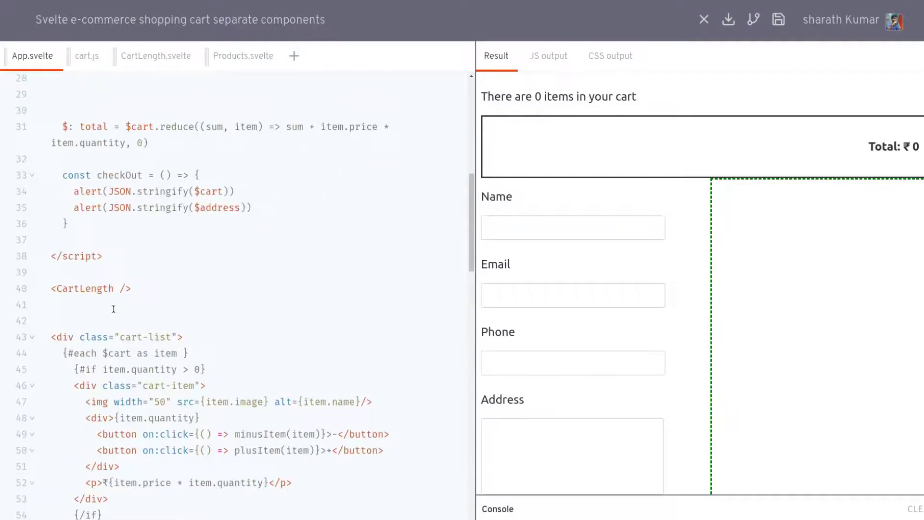
# Add a <Products /> tag below <CartLength /> in App.svelte
pyautogui.press('Return')
pyautogui.write('<CartLength />')
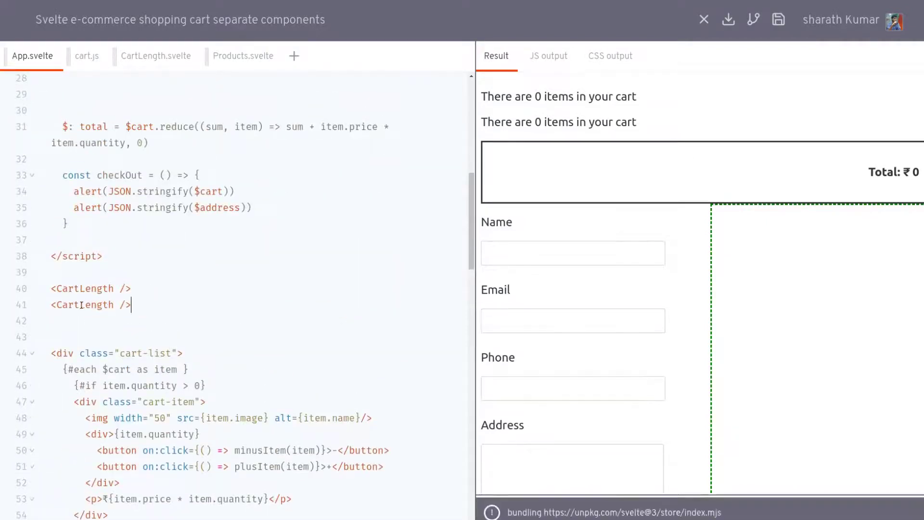
pyautogui.doubleClick(83, 305)
pyautogui.write('Prod')
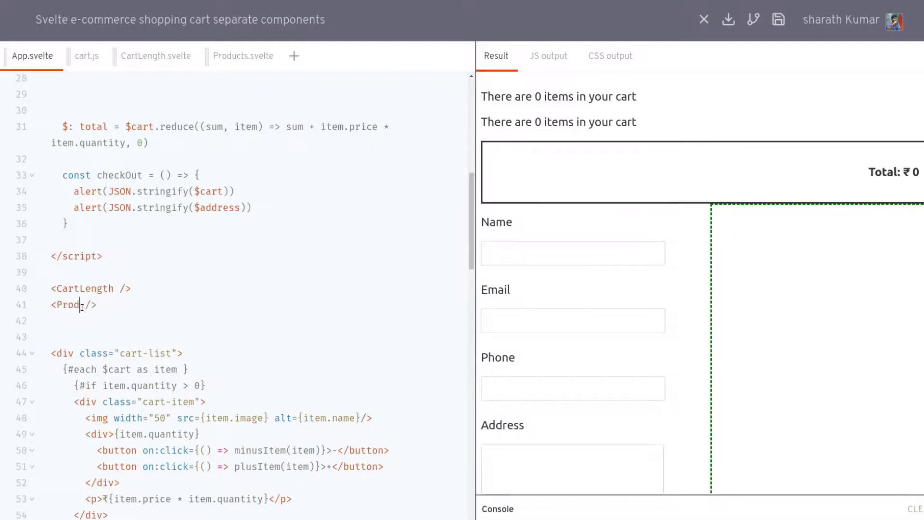
pyautogui.write('uct')
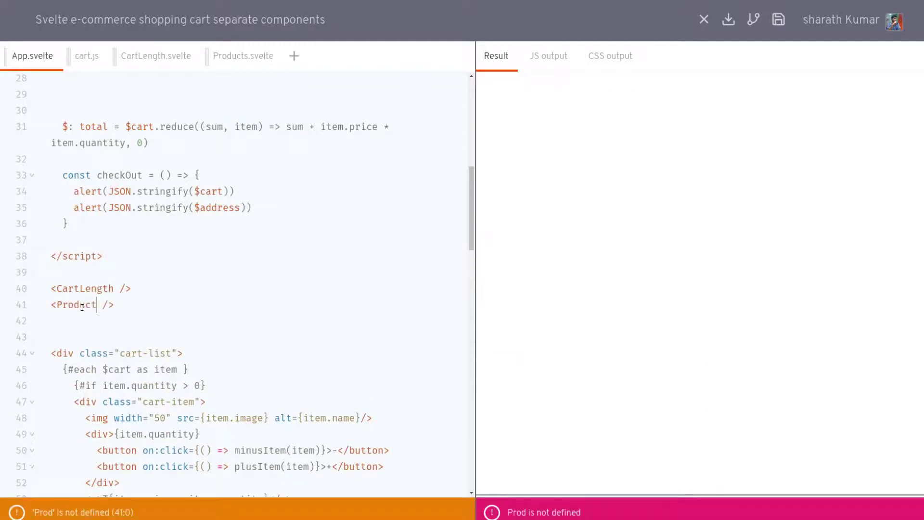
pyautogui.write('s')
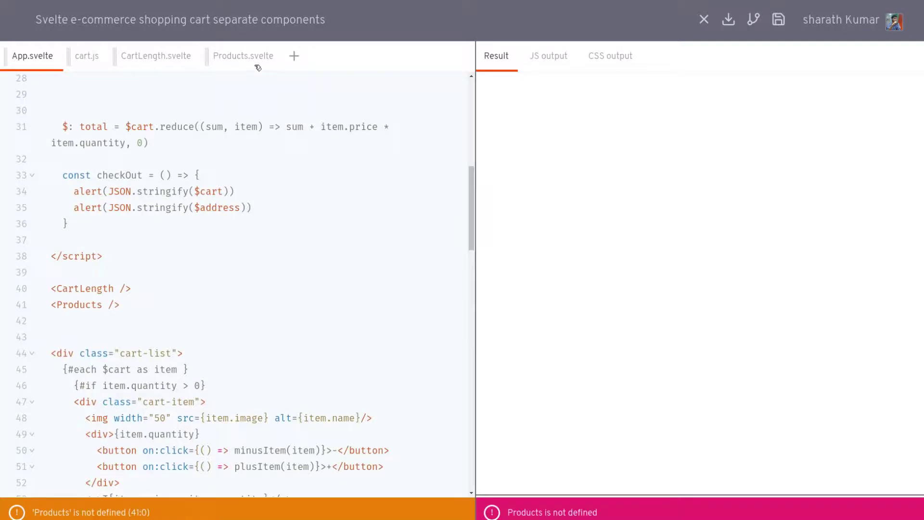
pyautogui.scroll(10, 130, 190)
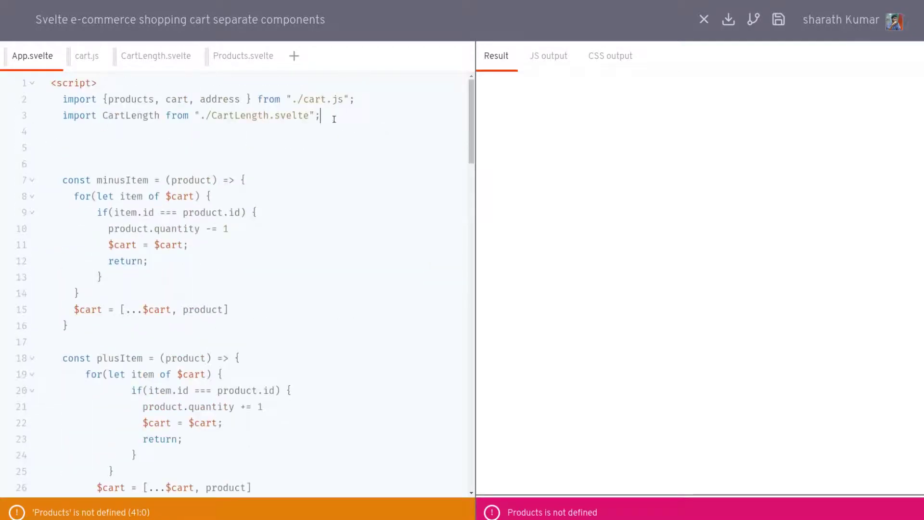
# Add an import of Products from ./Products.svelte, based on the CartLength import
pyautogui.press('Return')
pyautogui.write('import CartLength from "./CartLength.svelte";')
pyautogui.doubleClick(132, 131)
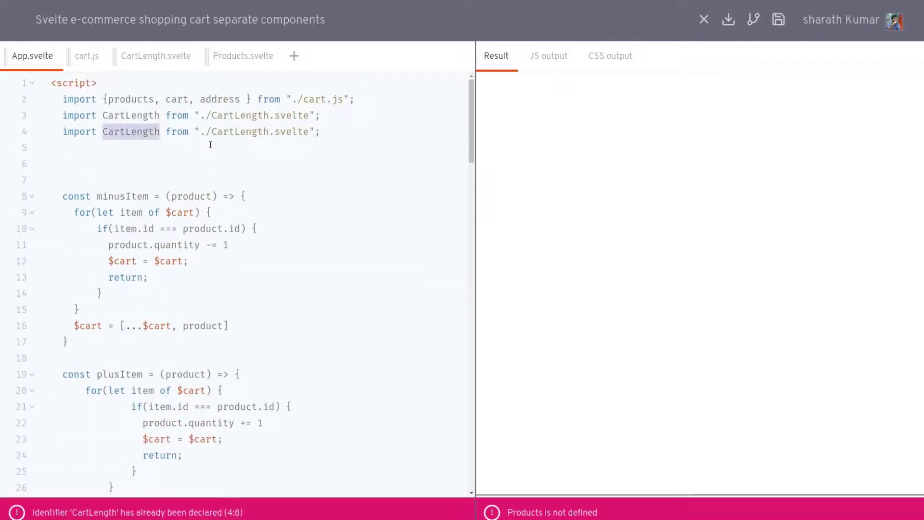
pyautogui.keyDown('ctrl'); pyautogui.doubleClick(255, 131); pyautogui.keyUp('ctrl')
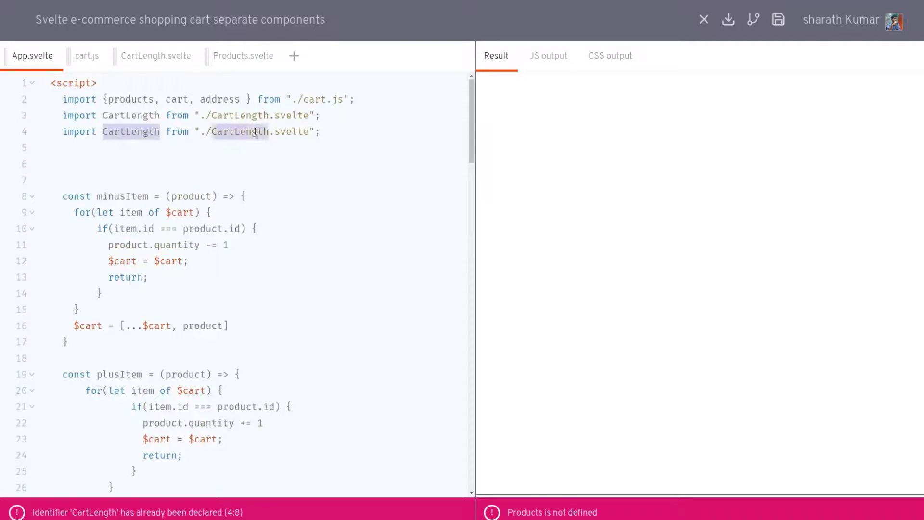
pyautogui.write('Products')
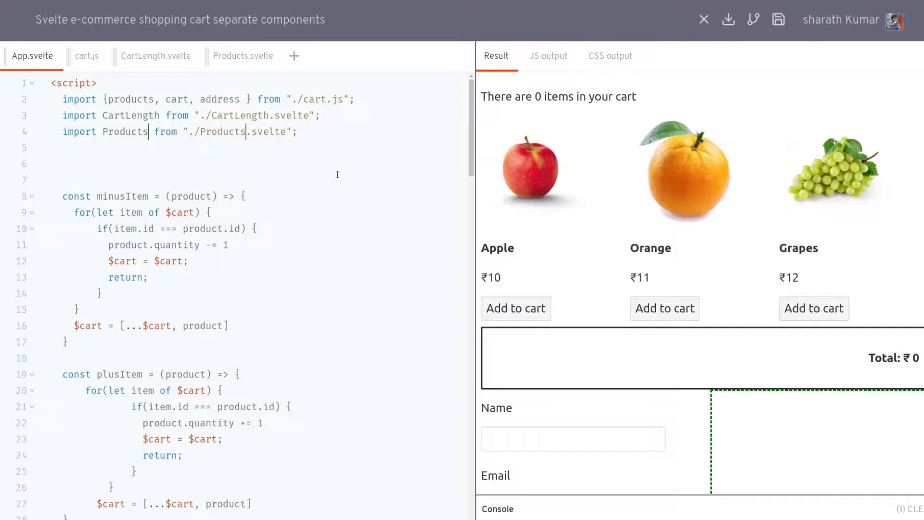
pyautogui.scroll(-1, 355, 232)
pyautogui.scroll(-2, 355, 232)
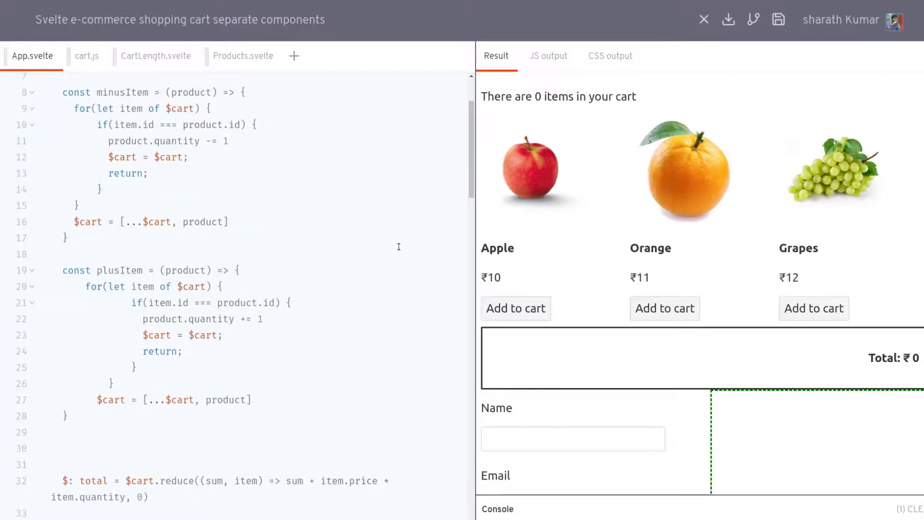
# Test the preview by adding Apple, Orange and Grapes and changing cart quantities
pyautogui.click(518, 317)
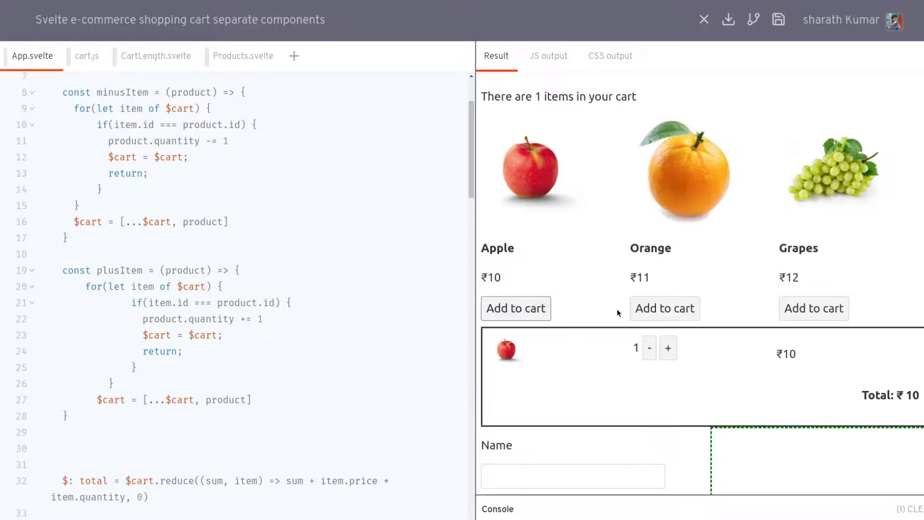
pyautogui.click(648, 313)
pyautogui.click(801, 311)
pyautogui.click(668, 349)
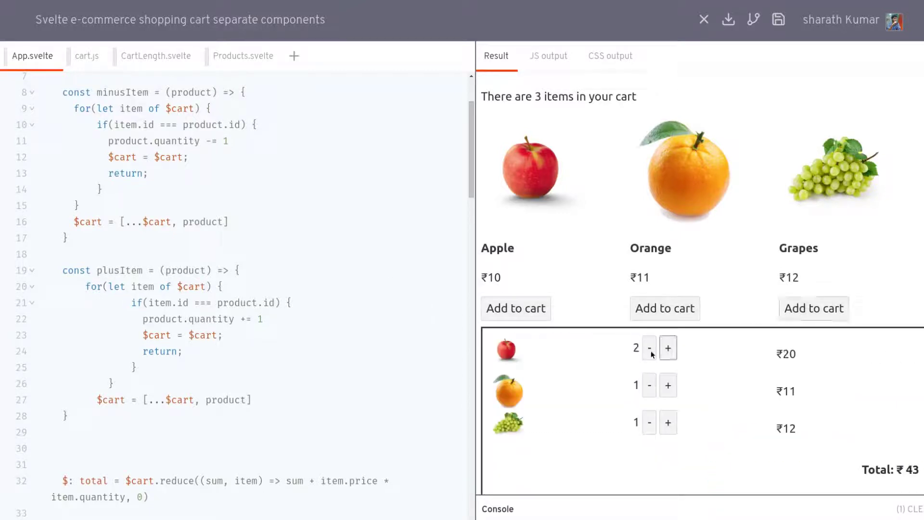
pyautogui.click(650, 385)
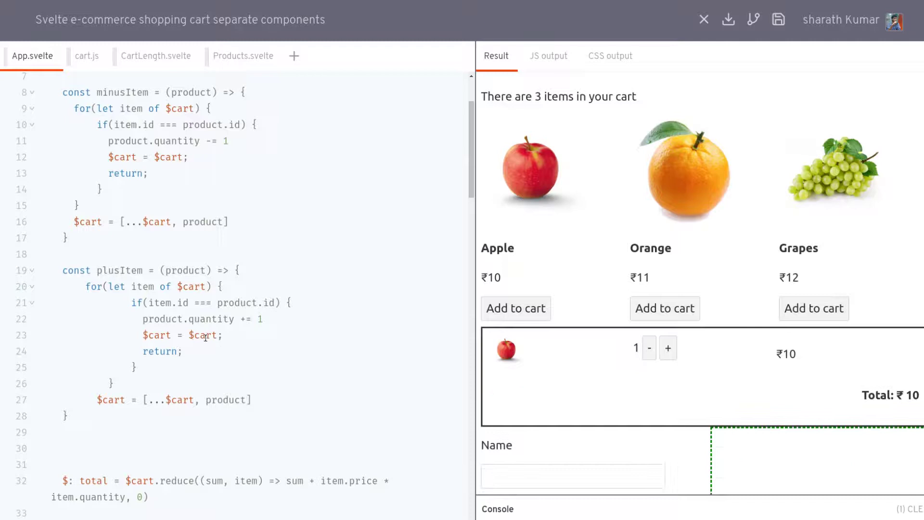
pyautogui.scroll(-2, 206, 337)
pyautogui.scroll(-3, 277, 347)
pyautogui.scroll(-2, 282, 365)
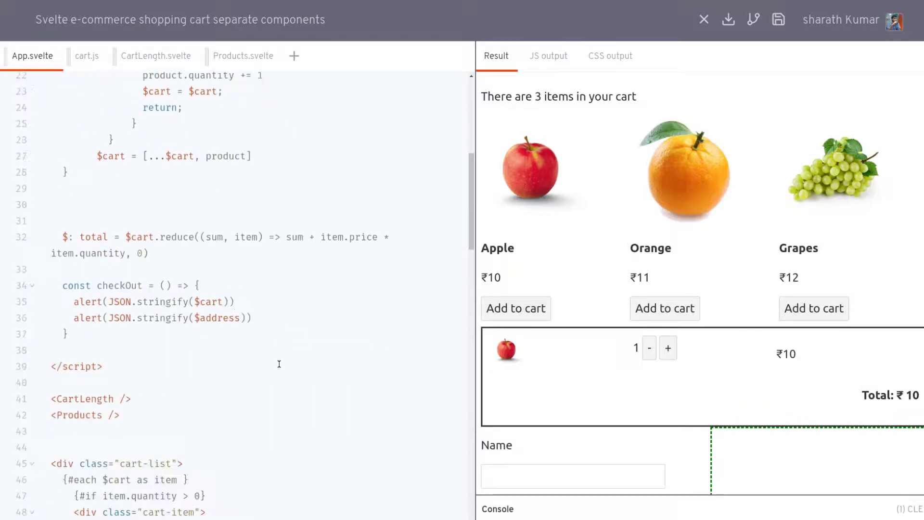
pyautogui.scroll(-6, 279, 364)
pyautogui.scroll(-1, 279, 364)
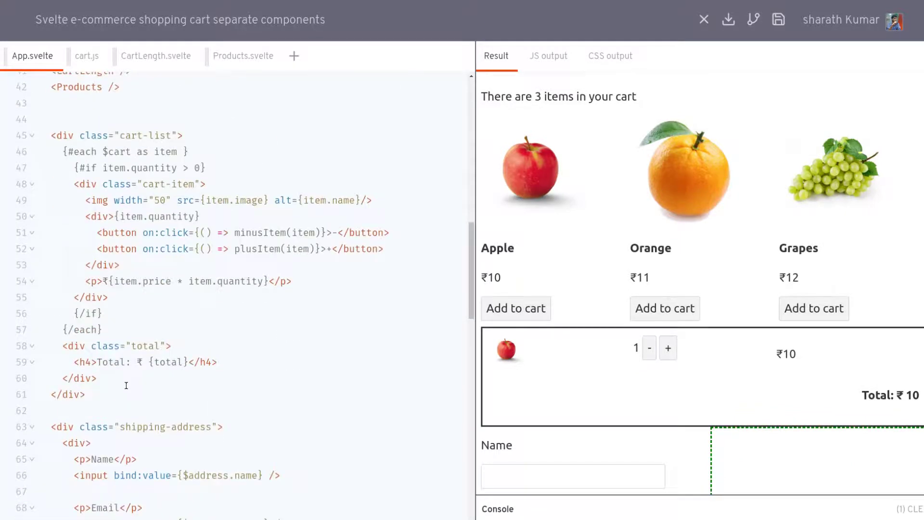
# Cut the cart-list markup from App.svelte and create a new component named Cart.svelte
pyautogui.moveTo(101, 394); pyautogui.dragTo(38, 135)
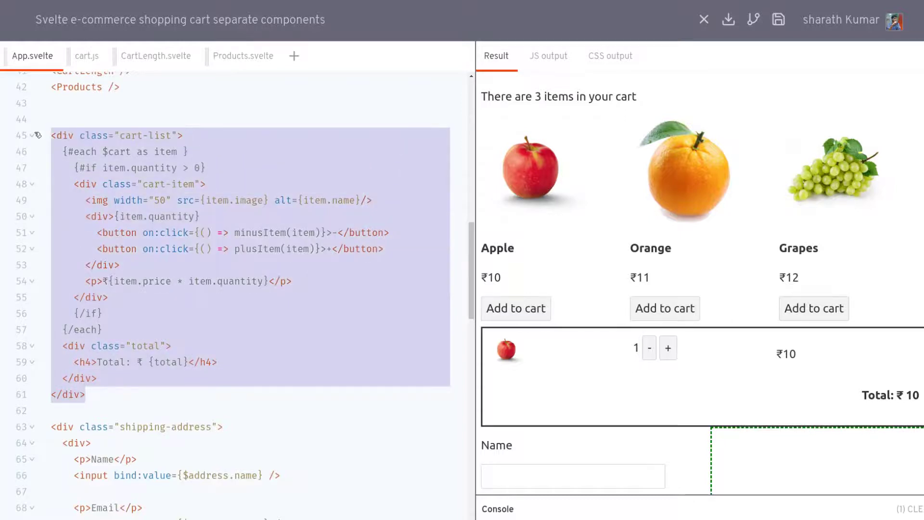
pyautogui.hotkey('ctrl', 'x')
pyautogui.click(293, 56)
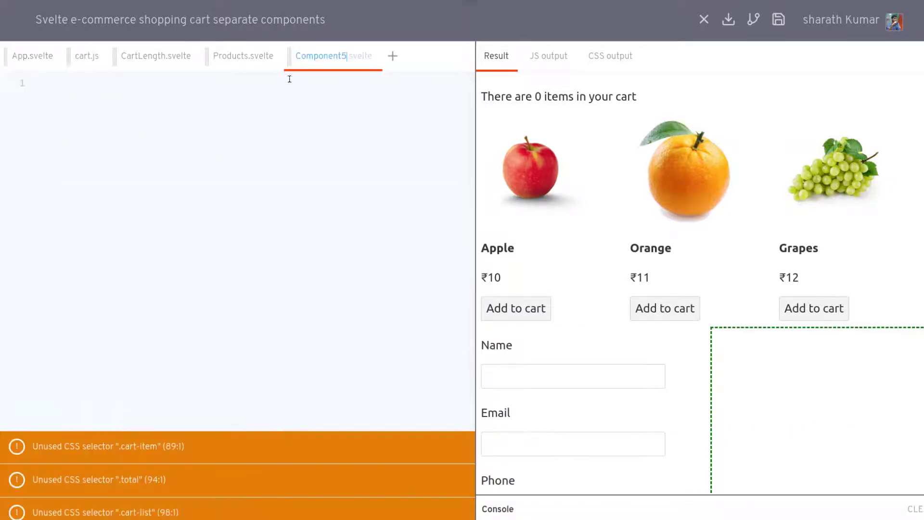
pyautogui.doubleClick(318, 56)
pyautogui.write('Cart')
pyautogui.press('Return')
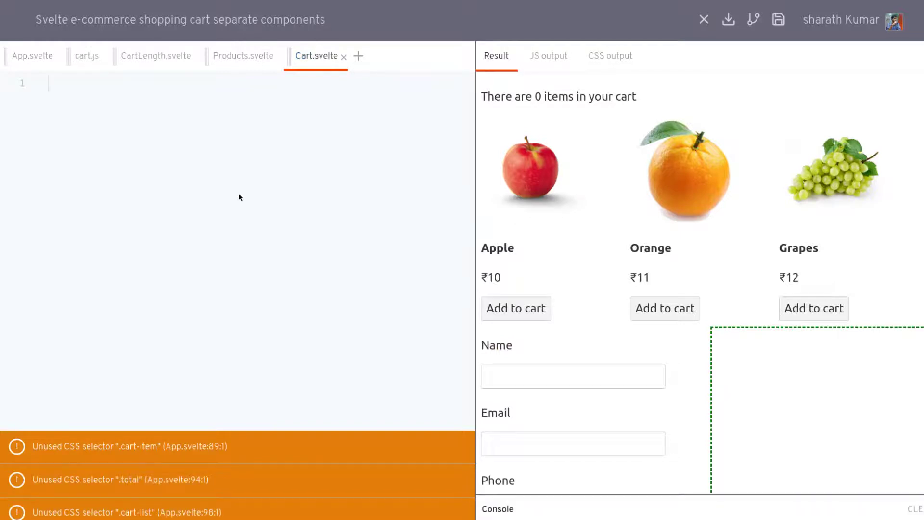
# Paste the cart-list markup into Cart.svelte and add an empty script block above it
pyautogui.press('Return')
pyautogui.press('Return')
pyautogui.hotkey('ctrl', 'v')
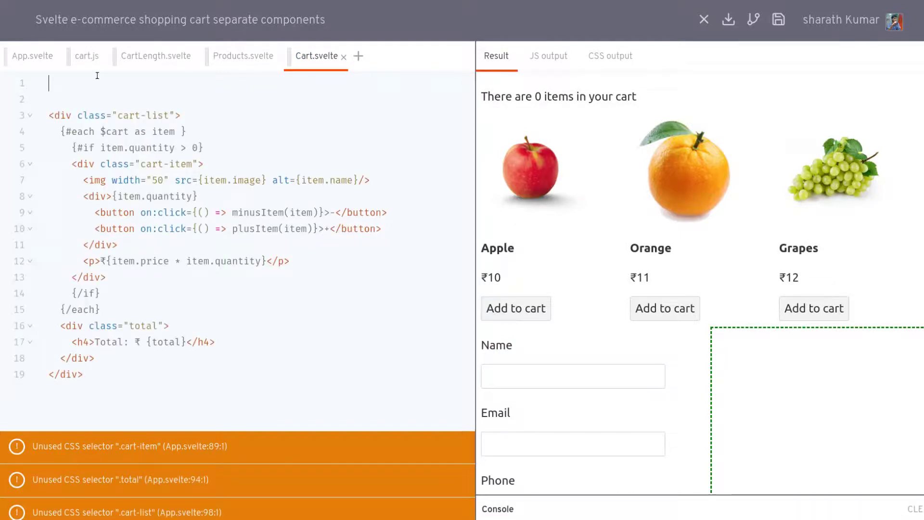
pyautogui.write('<scrip')
pyautogui.write('t>')
pyautogui.press('Return')
pyautogui.press('Return')
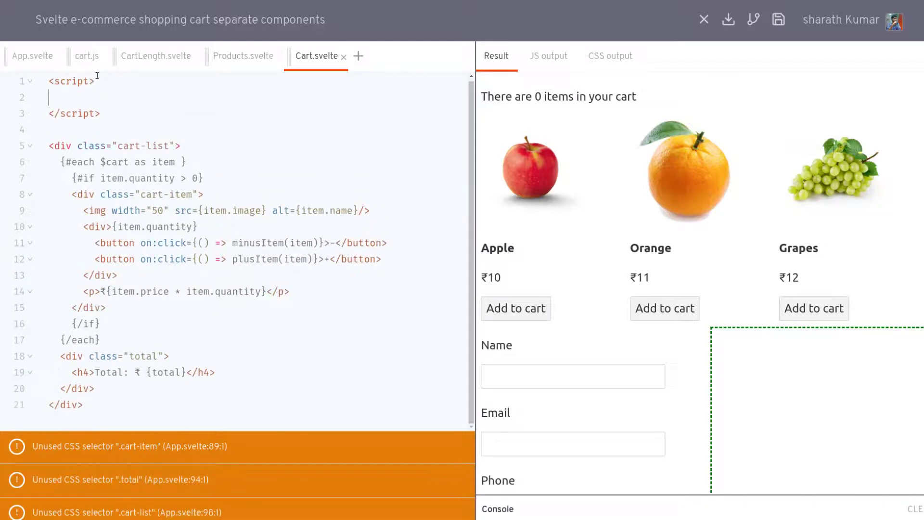
pyautogui.doubleClick(115, 157)
# Copy App.svelte's cart.js import into Cart.svelte, trimming it to import only cart
pyautogui.click(32, 55)
pyautogui.moveTo(355, 99); pyautogui.dragTo(33, 102)
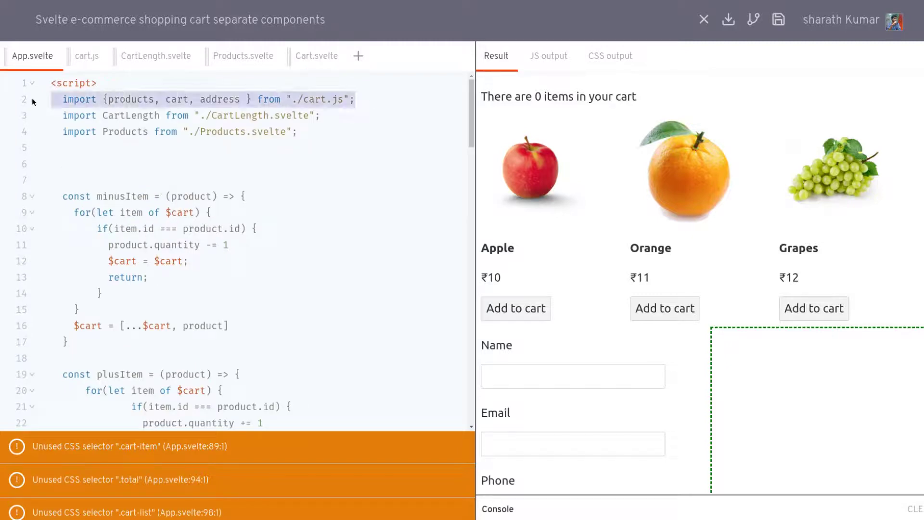
pyautogui.click(318, 54)
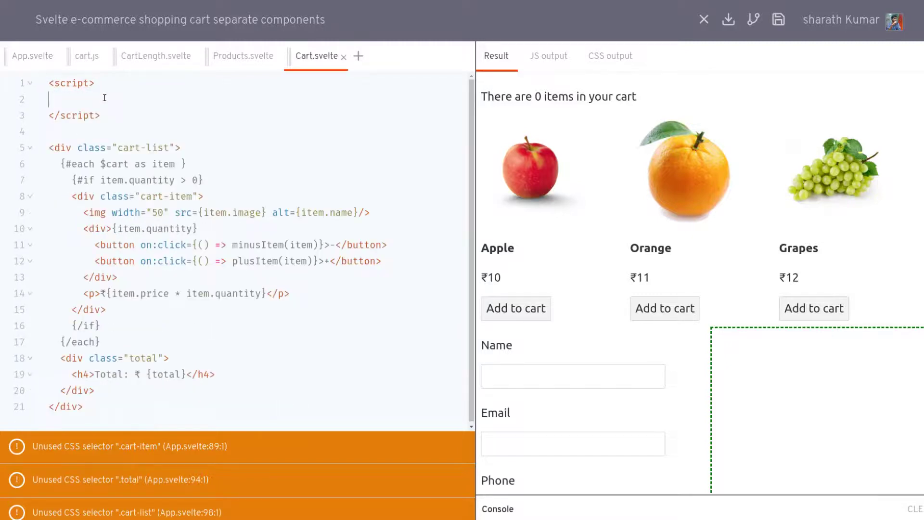
pyautogui.hotkey('ctrl', 'v')
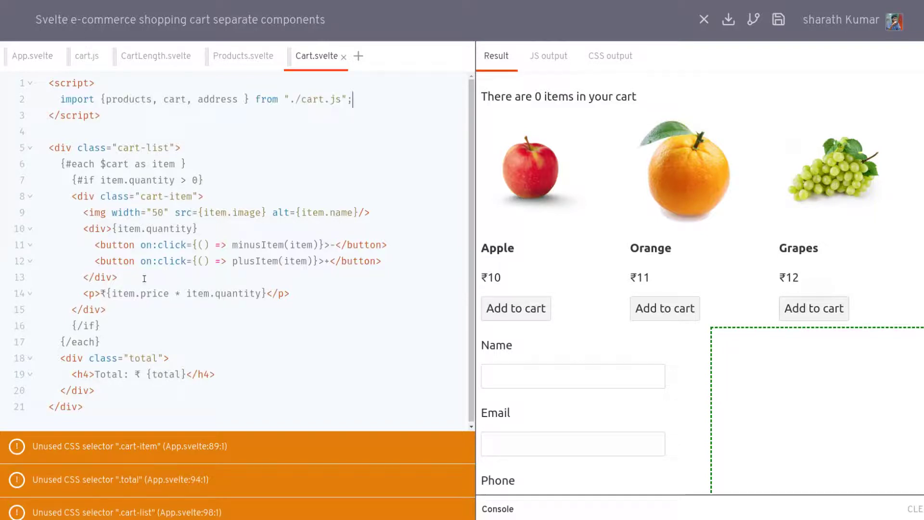
pyautogui.moveTo(163, 99); pyautogui.dragTo(107, 99)
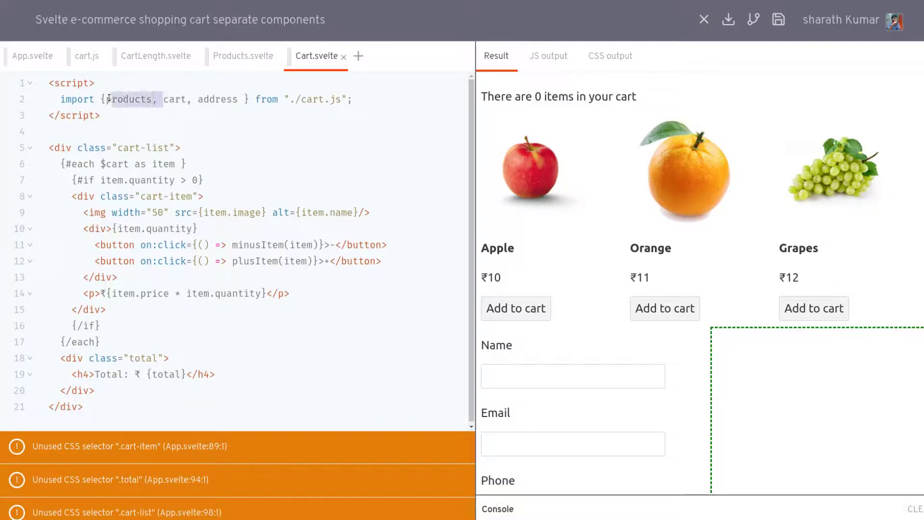
pyautogui.press('BackSpace')
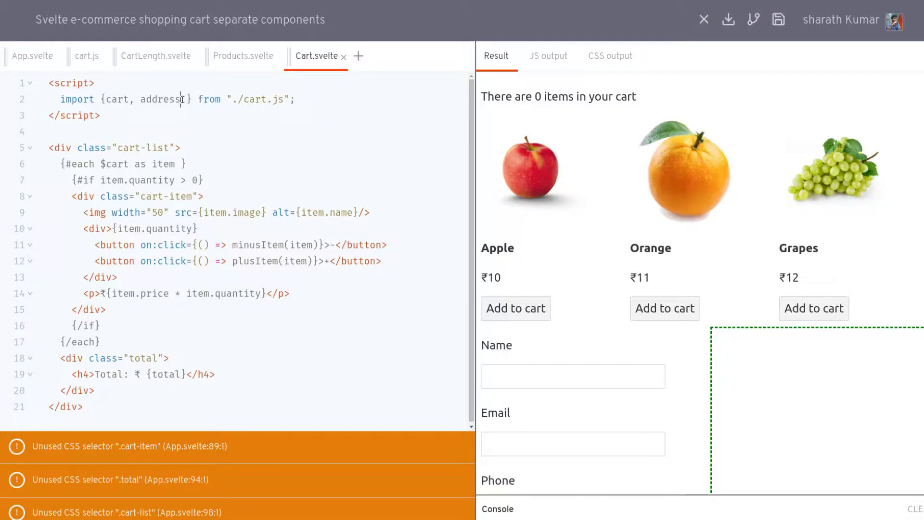
pyautogui.moveTo(182, 99); pyautogui.dragTo(129, 99)
pyautogui.press('BackSpace')
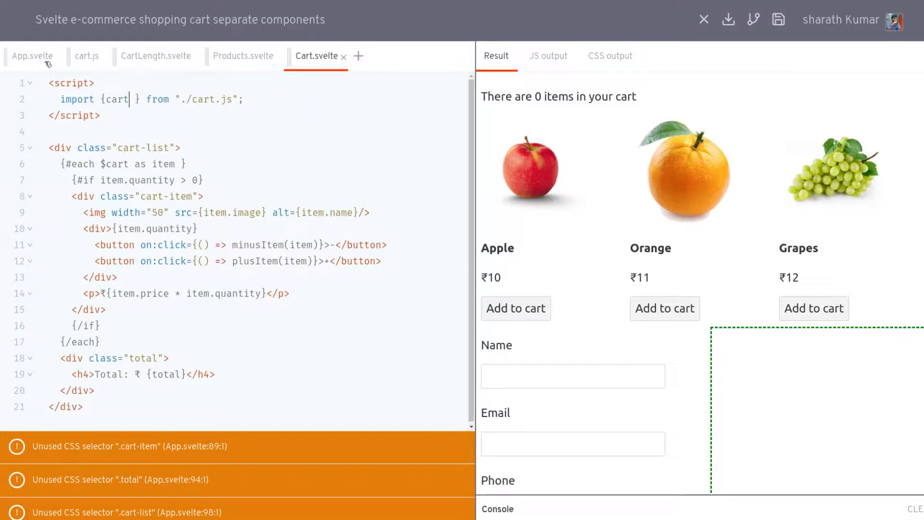
# Move the $: total statement from App.svelte into Cart.svelte below the import
pyautogui.click(44, 60)
pyautogui.scroll(-3, 155, 269)
pyautogui.scroll(-3, 166, 286)
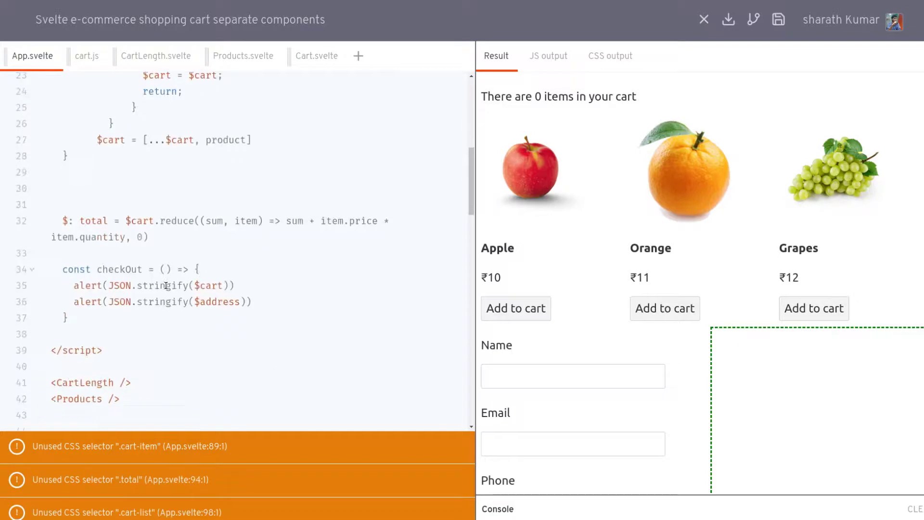
pyautogui.moveTo(169, 238); pyautogui.dragTo(40, 210)
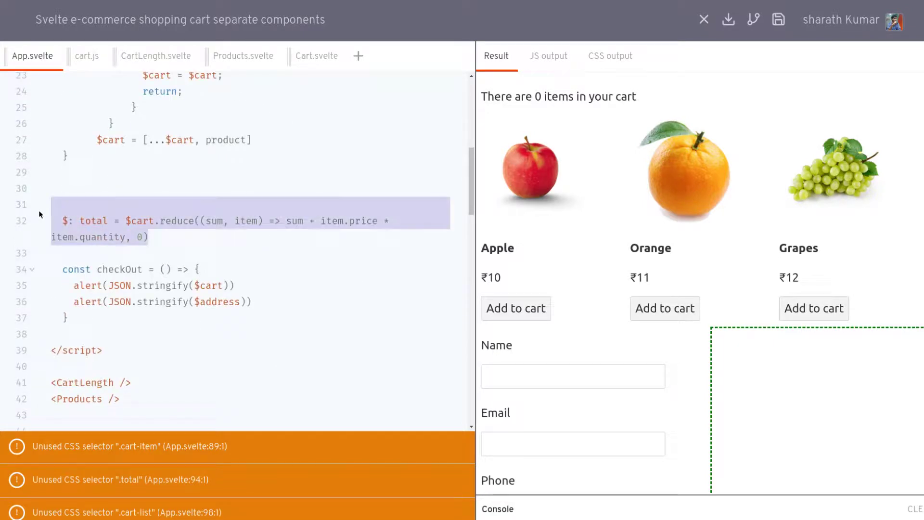
pyautogui.press('Delete')
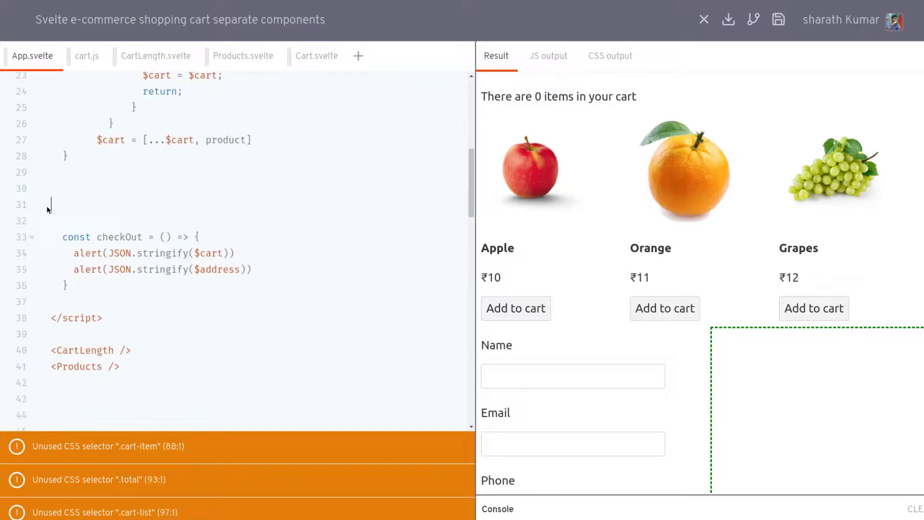
pyautogui.click(310, 56)
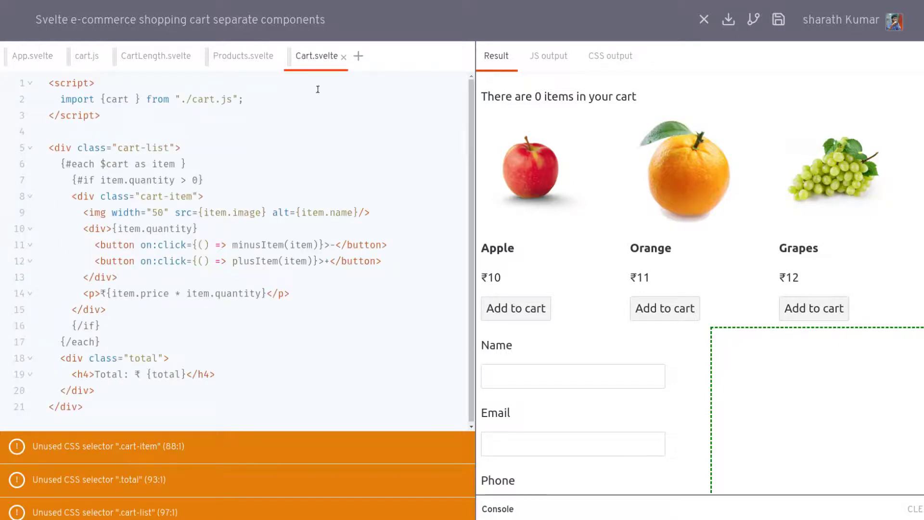
pyautogui.click(280, 101)
pyautogui.press('Return')
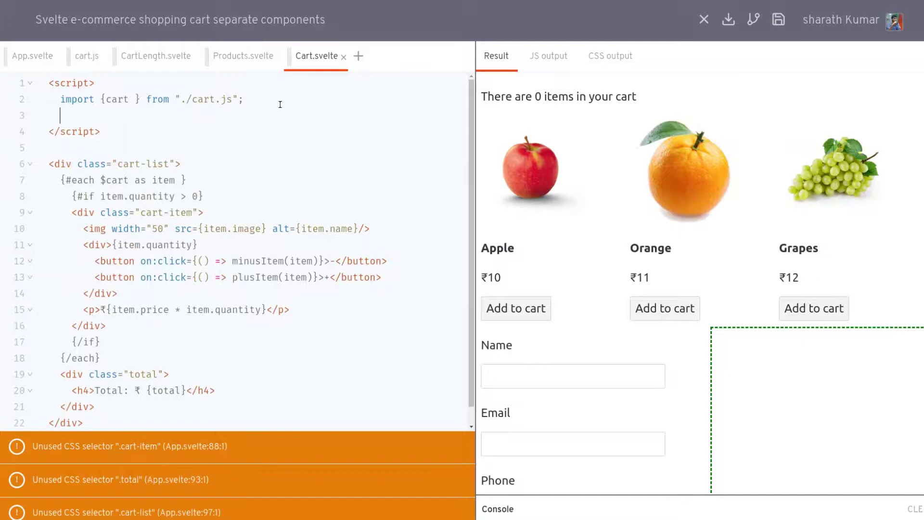
pyautogui.press('Return')
pyautogui.hotkey('ctrl', 'v')
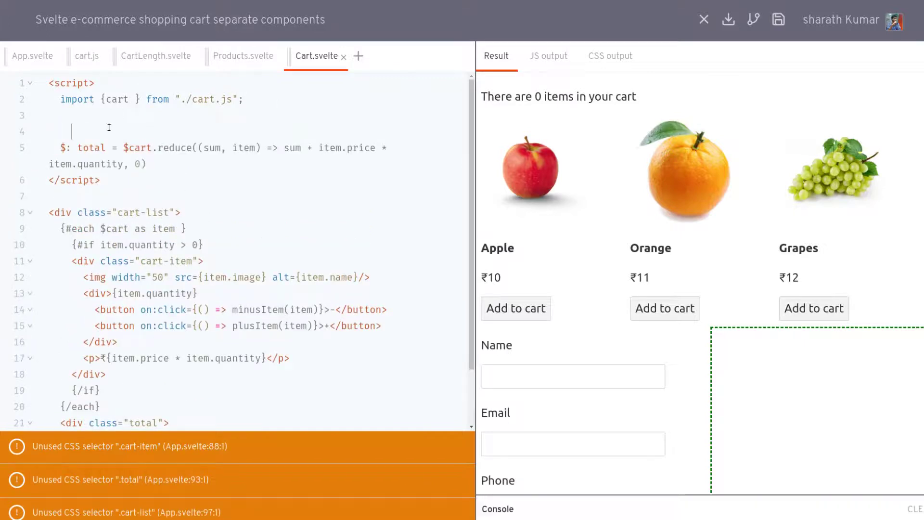
pyautogui.press('BackSpace')
pyautogui.press('BackSpace')
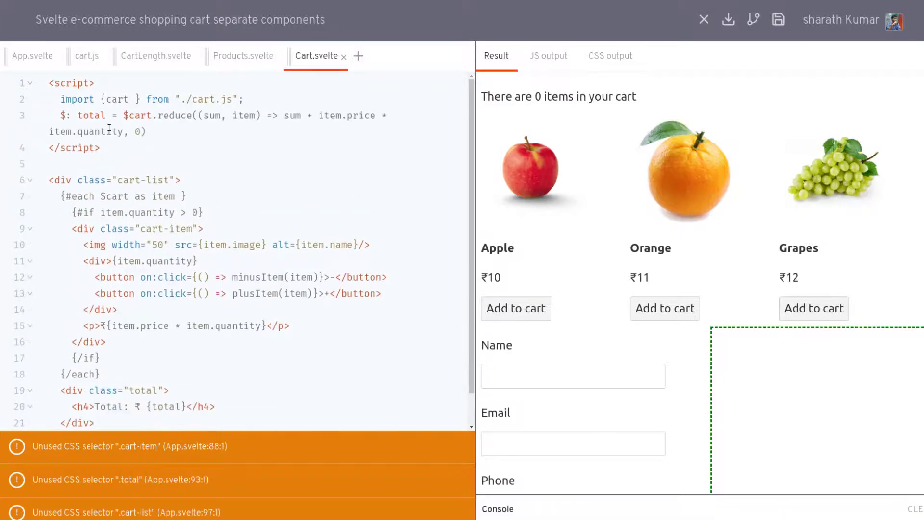
pyautogui.scroll(-1, 264, 343)
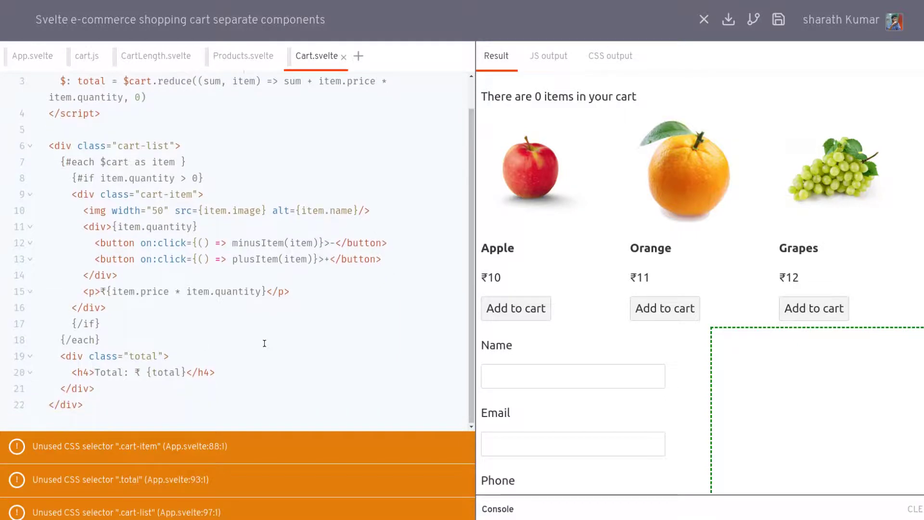
pyautogui.scroll(1, 222, 345)
pyautogui.scroll(-1, 217, 348)
# Move the minusItem and plusItem functions from App.svelte into Cart.svelte after the total statement
pyautogui.click(33, 57)
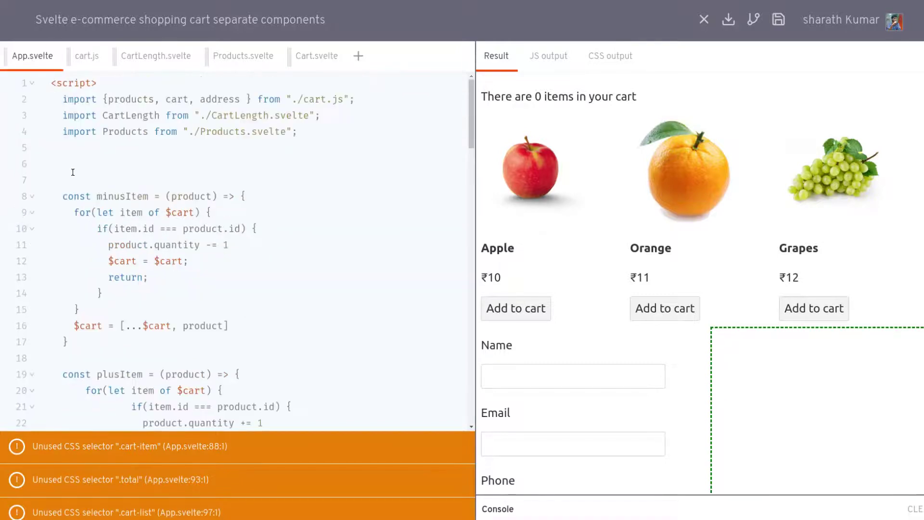
pyautogui.scroll(-5, 177, 274)
pyautogui.keyDown('shift'); pyautogui.click(108, 350); pyautogui.keyUp('shift')
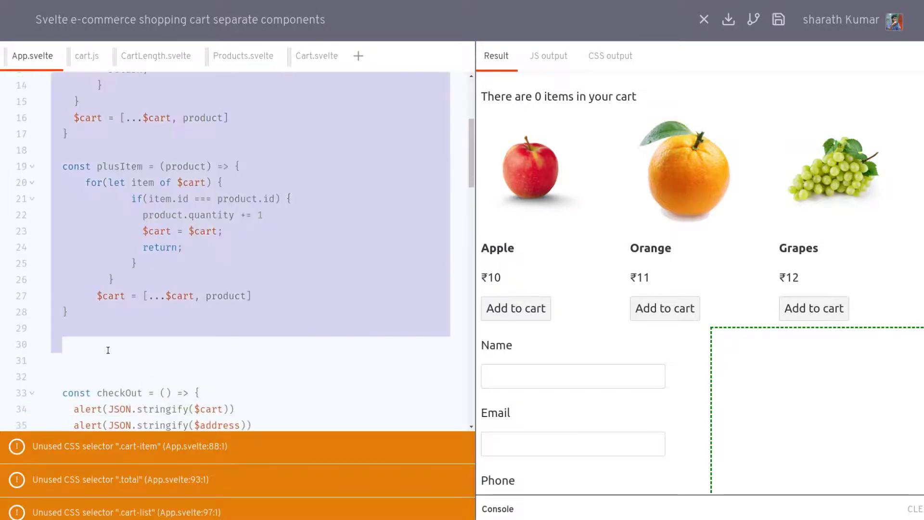
pyautogui.hotkey('ctrl', 'x')
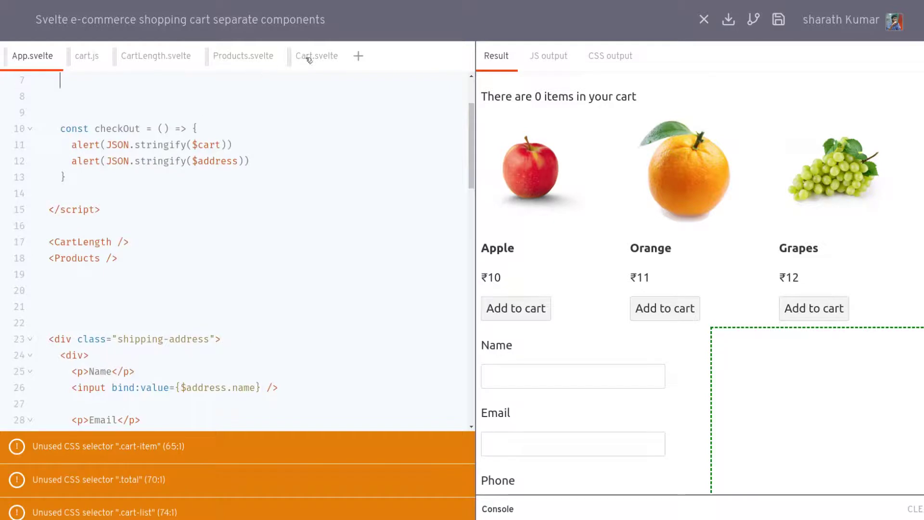
pyautogui.click(312, 57)
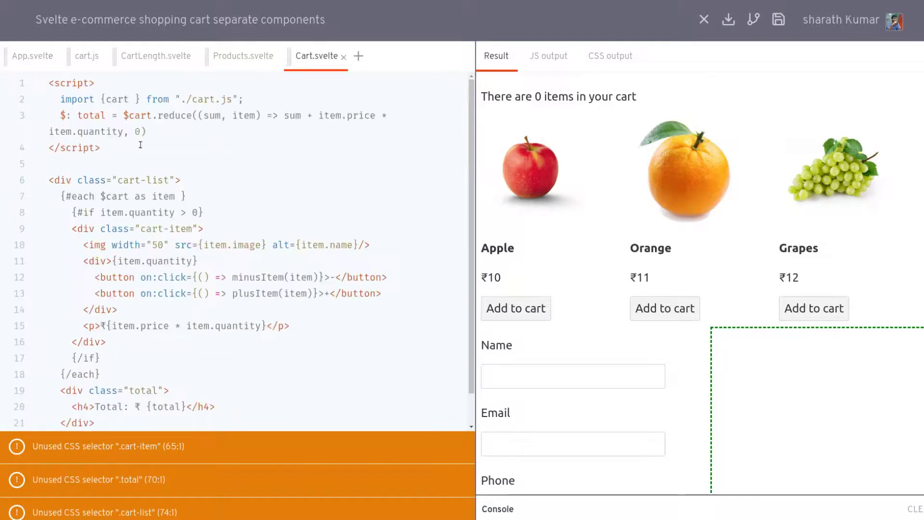
pyautogui.click(190, 127)
pyautogui.press('Return')
pyautogui.press('Return')
pyautogui.hotkey('ctrl', 'v')
pyautogui.scroll(3, 300, 179)
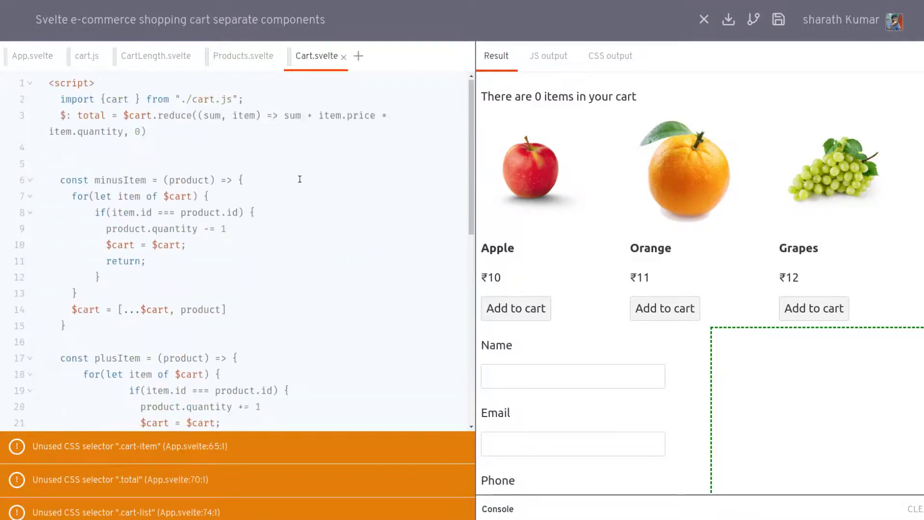
pyautogui.press('Return')
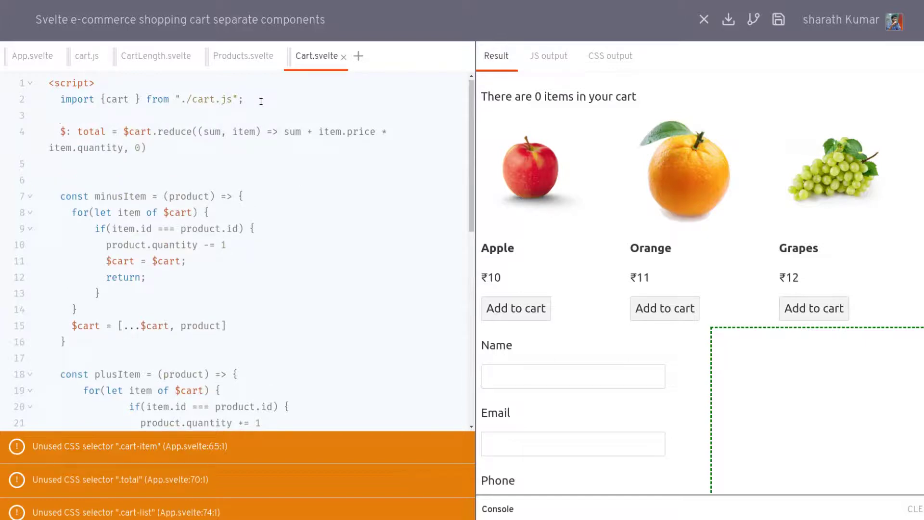
pyautogui.click(126, 179)
pyautogui.press('BackSpace')
pyautogui.press('BackSpace')
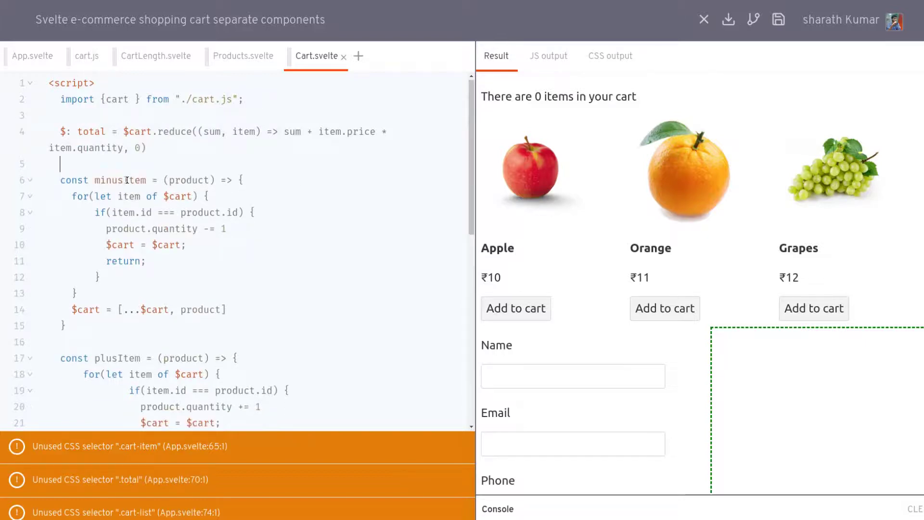
# Relocate the $: total statement to line 26, after plusItem
pyautogui.moveTo(160, 163); pyautogui.dragTo(16, 137)
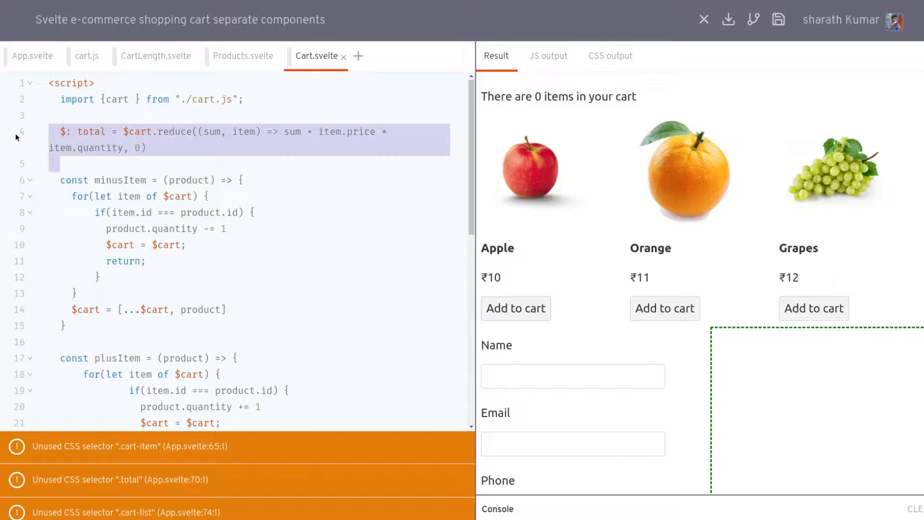
pyautogui.hotkey('ctrl', 'x')
pyautogui.press('BackSpace')
pyautogui.scroll(-3, 241, 296)
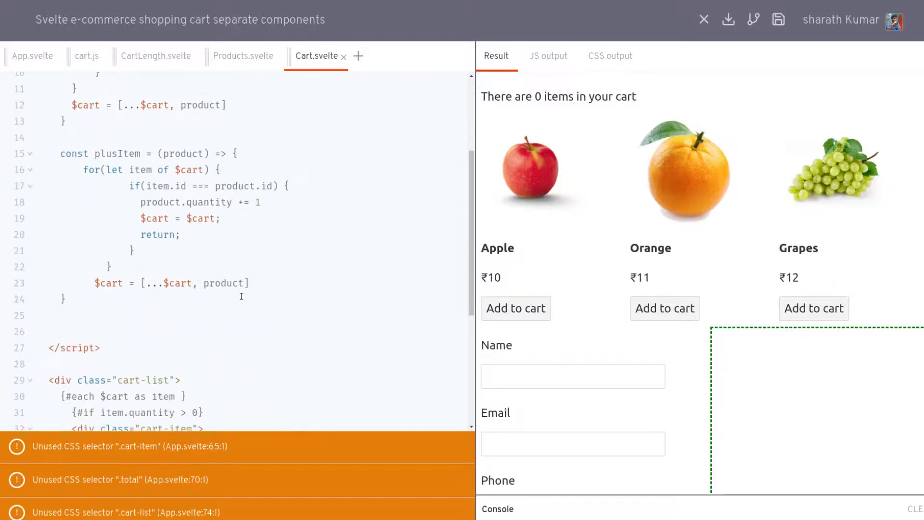
pyautogui.moveTo(107, 324); pyautogui.dragTo(130, 339)
pyautogui.click(130, 339)
pyautogui.hotkey('ctrl', 'v')
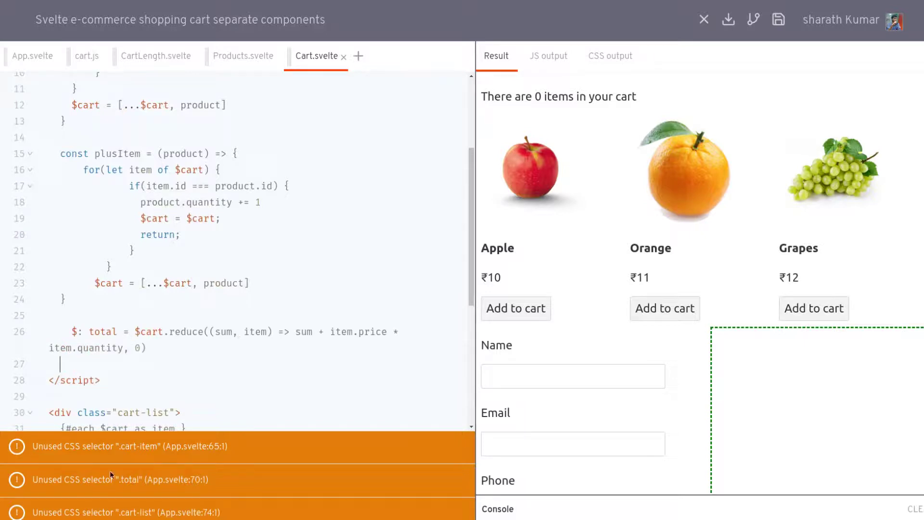
# Delete the .cart-item, .total and .cart-list rules from App.svelte's styles
pyautogui.click(38, 58)
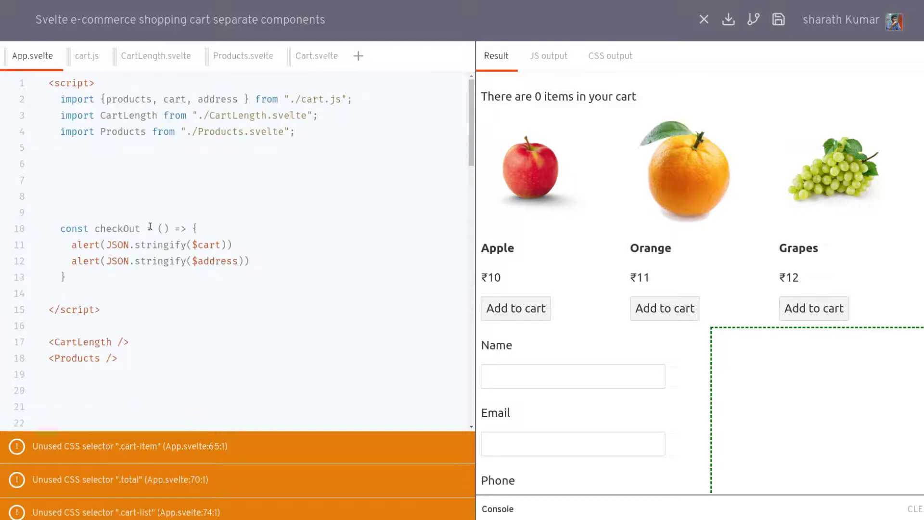
pyautogui.scroll(-3, 185, 301)
pyautogui.scroll(-3, 184, 301)
pyautogui.scroll(-5, 182, 296)
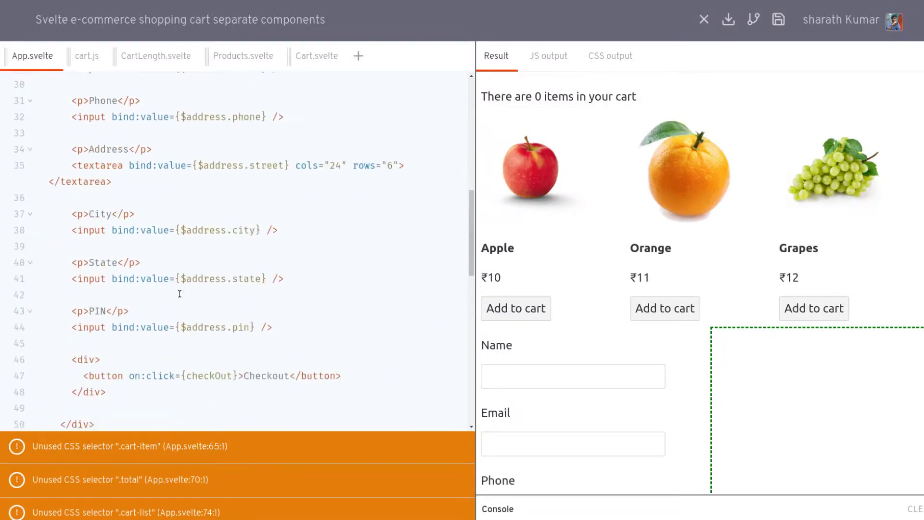
pyautogui.scroll(-3, 180, 293)
pyautogui.scroll(-4, 179, 293)
pyautogui.scroll(-4, 179, 292)
pyautogui.scroll(2, 179, 292)
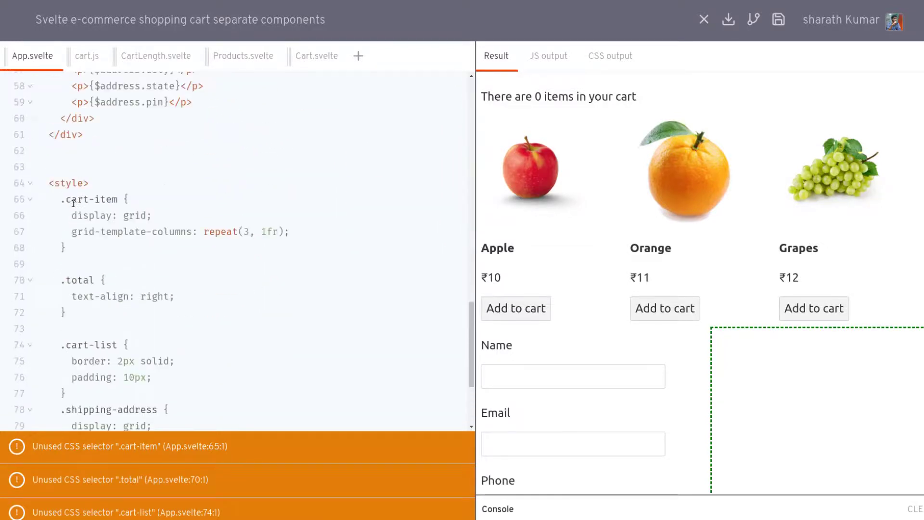
pyautogui.moveTo(60, 198)
pyautogui.mouseDown()
pyautogui.moveTo(109, 286)
pyautogui.moveTo(92, 388)
pyautogui.mouseUp()
pyautogui.hotkey('ctrl', 'c')
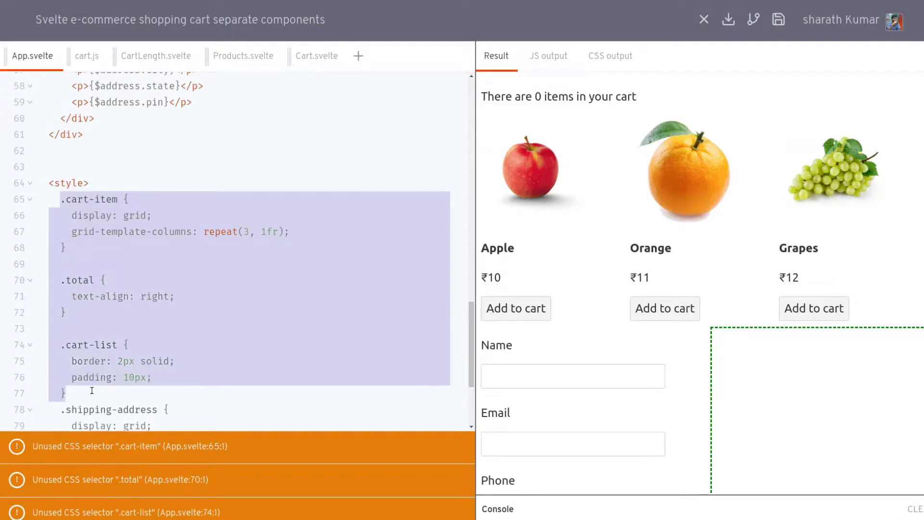
pyautogui.press('BackSpace')
pyautogui.press('BackSpace')
pyautogui.press('BackSpace')
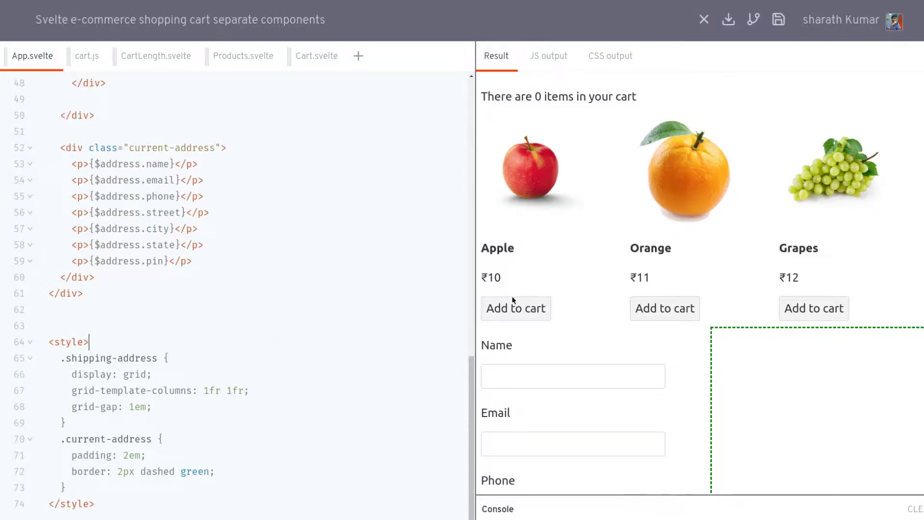
pyautogui.scroll(3, 209, 184)
pyautogui.scroll(2, 224, 184)
pyautogui.scroll(-2, 173, 239)
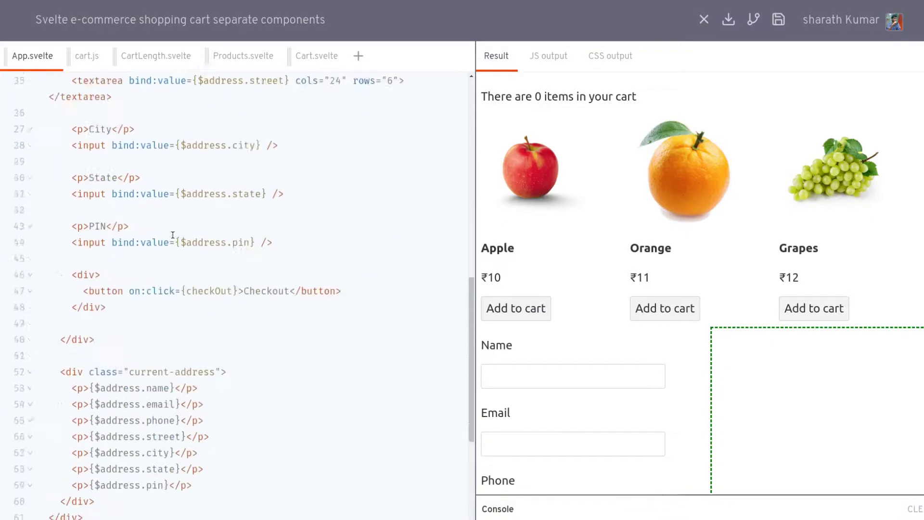
pyautogui.scroll(-3, 200, 350)
pyautogui.scroll(-1, 159, 309)
pyautogui.scroll(3, 159, 310)
pyautogui.scroll(3, 157, 310)
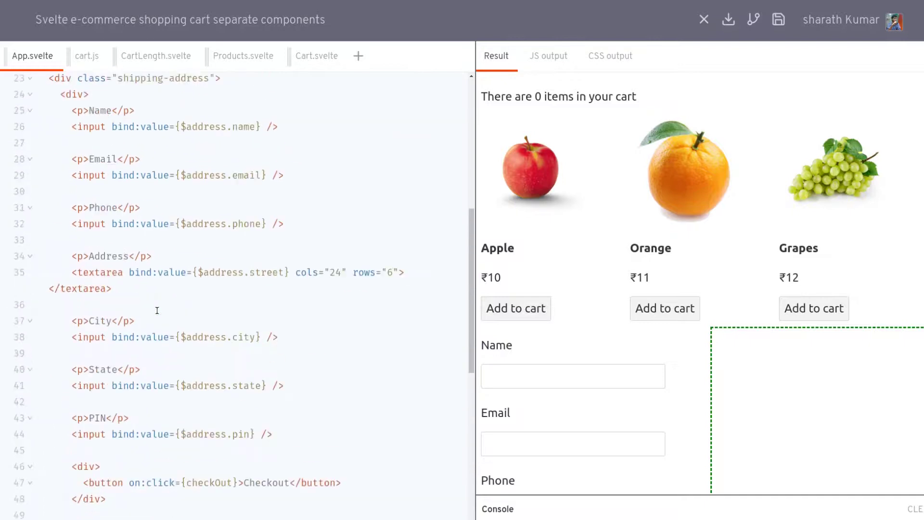
pyautogui.scroll(3, 157, 311)
# Add a <Cart /> tag and import Cart from ./Cart.svelte by duplicating the Products lines
pyautogui.press('Return')
pyautogui.hotkey('ctrl', 'v')
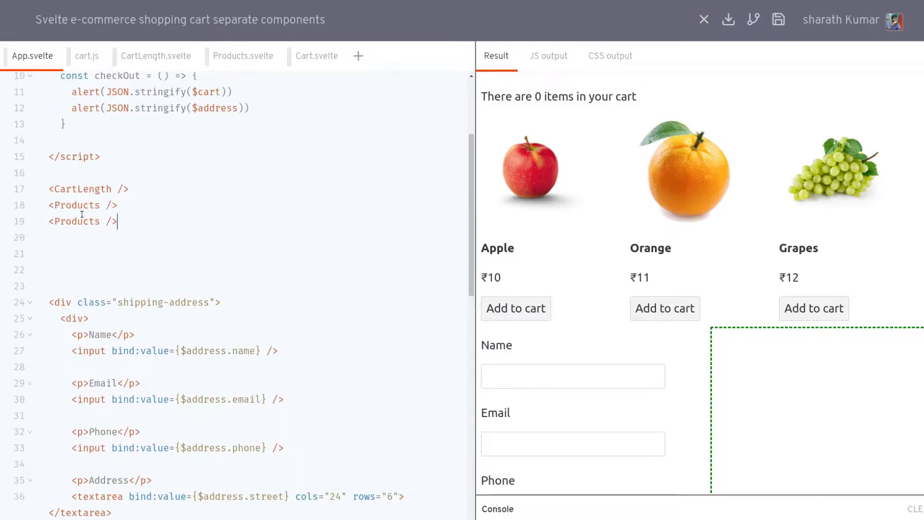
pyautogui.doubleClick(77, 221)
pyautogui.write('C')
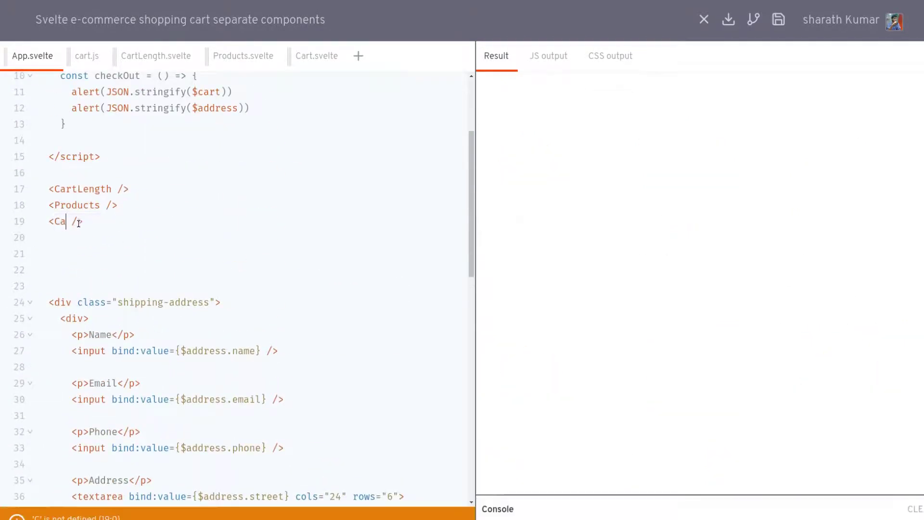
pyautogui.write('art')
pyautogui.scroll(3, 202, 253)
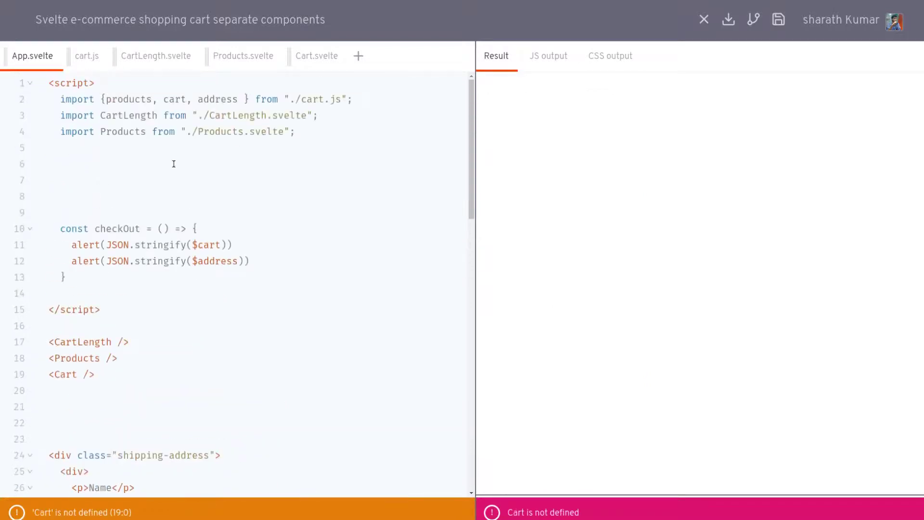
pyautogui.press('Return')
pyautogui.hotkey('ctrl', 'v')
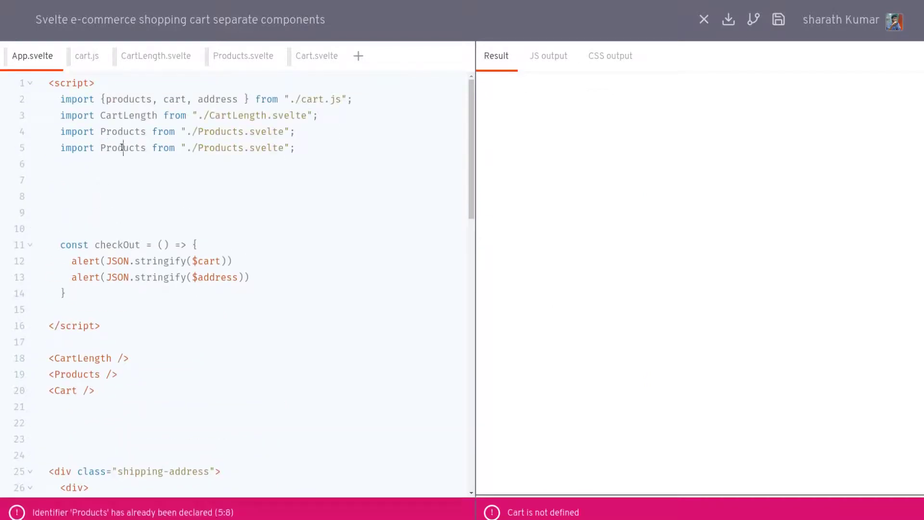
pyautogui.doubleClick(122, 148)
pyautogui.write('Cart')
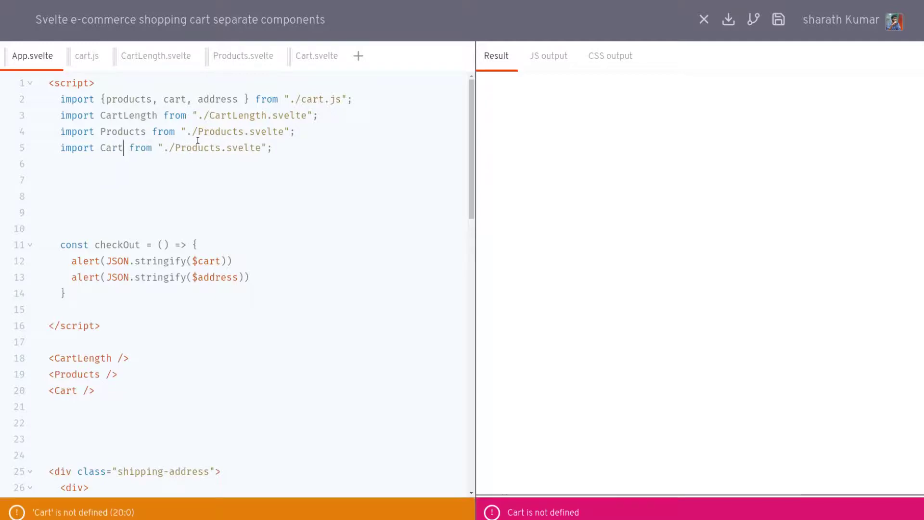
pyautogui.doubleClick(196, 147)
pyautogui.write('Cart')
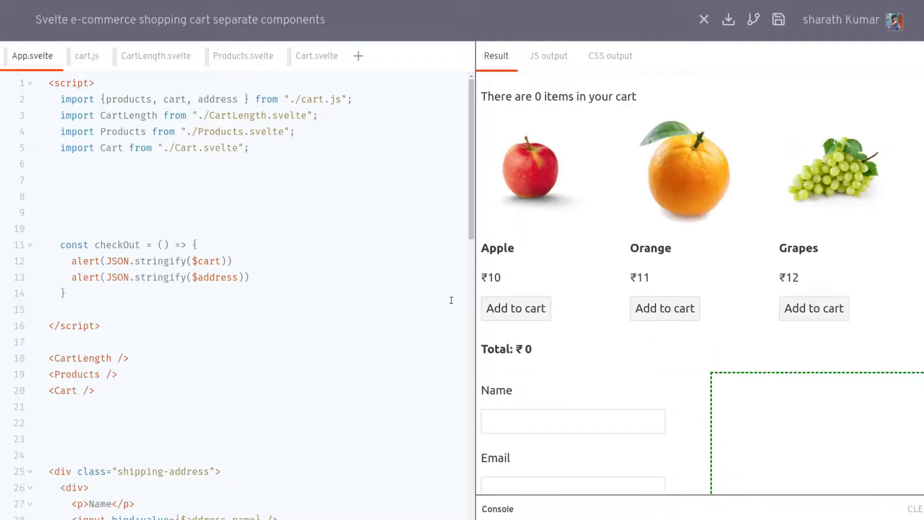
# Test Add to cart, then paste the cart-item, total and cart-list rules into Cart.svelte's style block
pyautogui.click(523, 314)
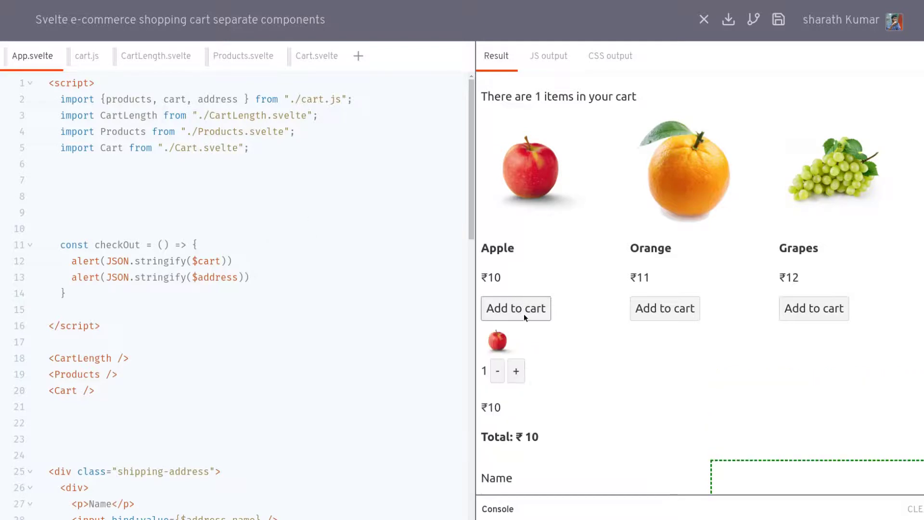
pyautogui.click(252, 180)
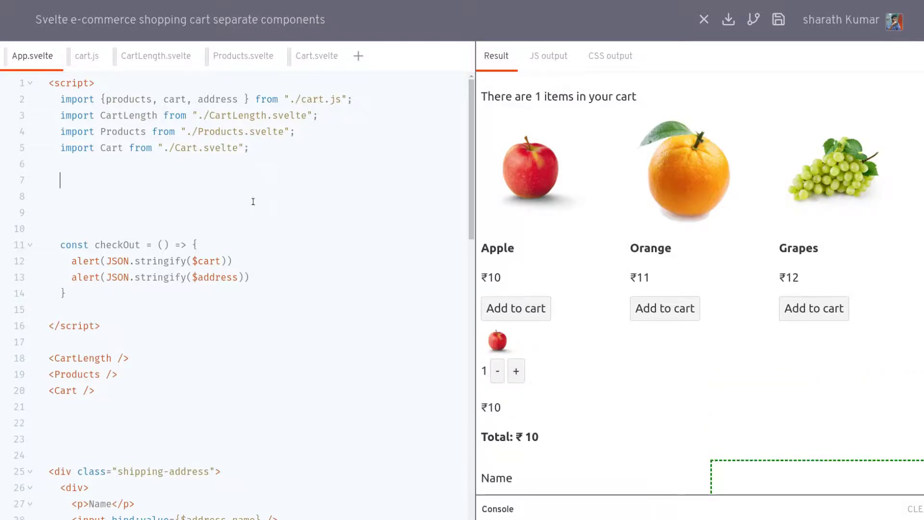
pyautogui.scroll(-3, 250, 365)
pyautogui.scroll(-3, 245, 366)
pyautogui.scroll(-2, 245, 365)
pyautogui.scroll(-2, 246, 366)
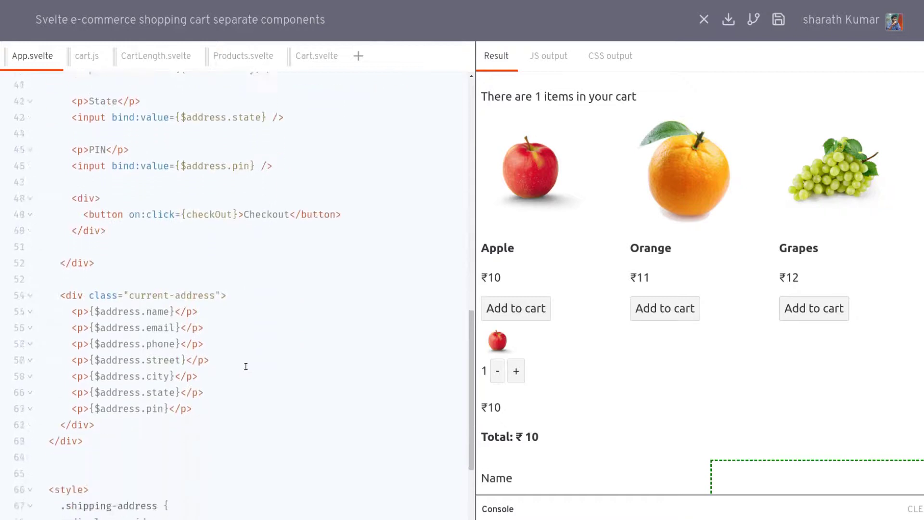
pyautogui.scroll(-2, 246, 366)
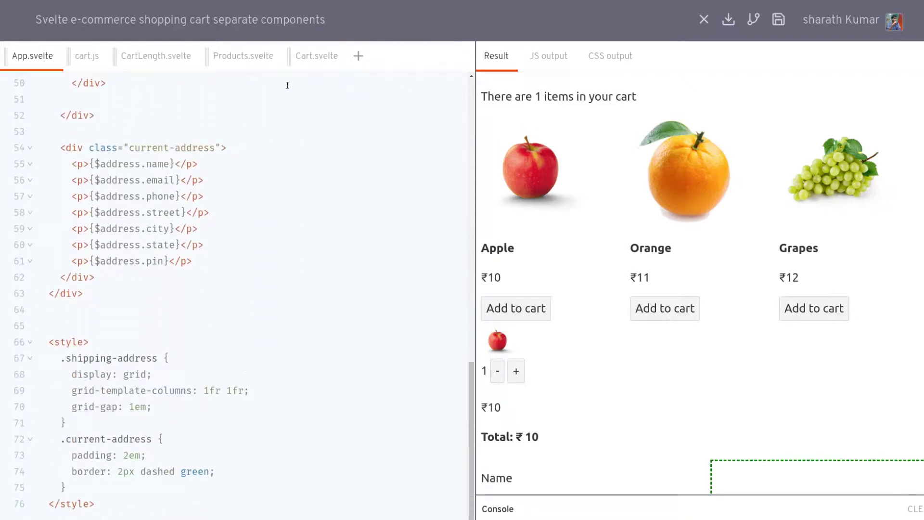
pyautogui.click(318, 66)
pyautogui.scroll(-1, 210, 331)
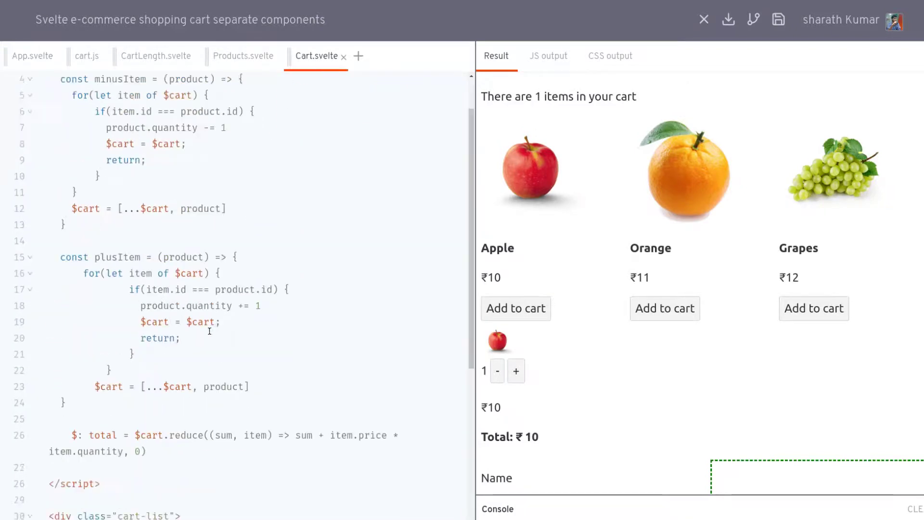
pyautogui.scroll(-3, 210, 331)
pyautogui.scroll(-2, 194, 408)
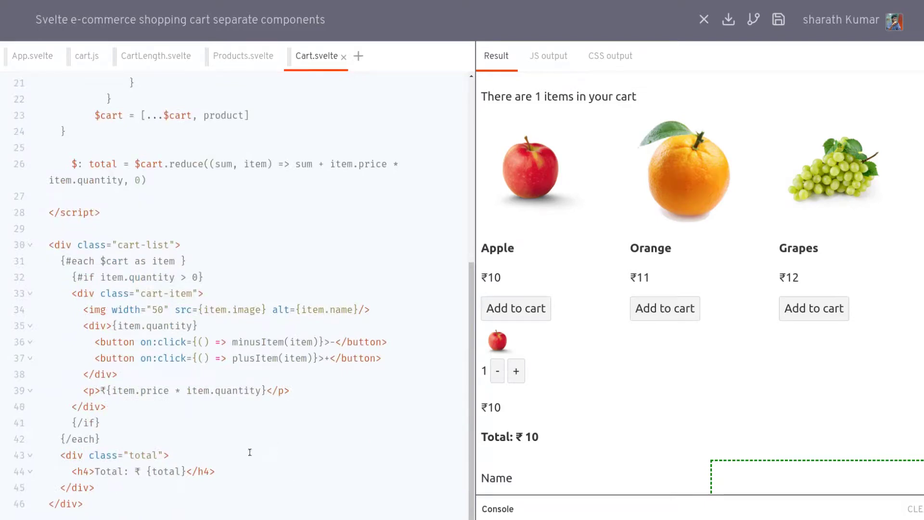
pyautogui.scroll(1, 208, 426)
pyautogui.scroll(3, 208, 426)
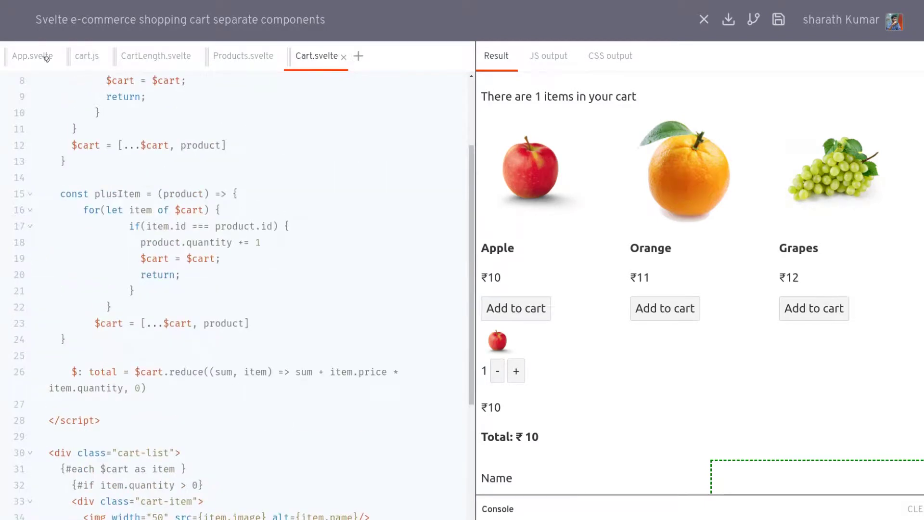
pyautogui.click(46, 58)
pyautogui.scroll(-3, 222, 358)
pyautogui.scroll(-2, 220, 356)
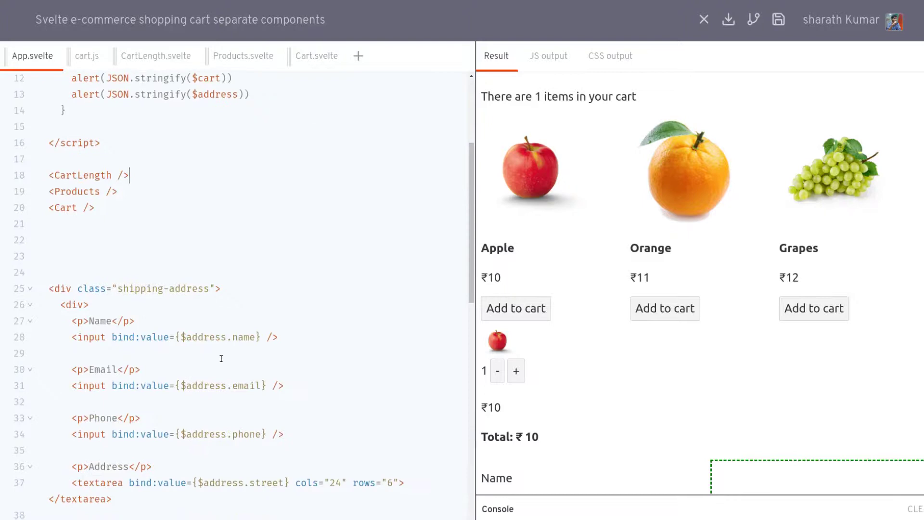
pyautogui.click(316, 56)
pyautogui.scroll(-1, 91, 512)
pyautogui.write('<sty')
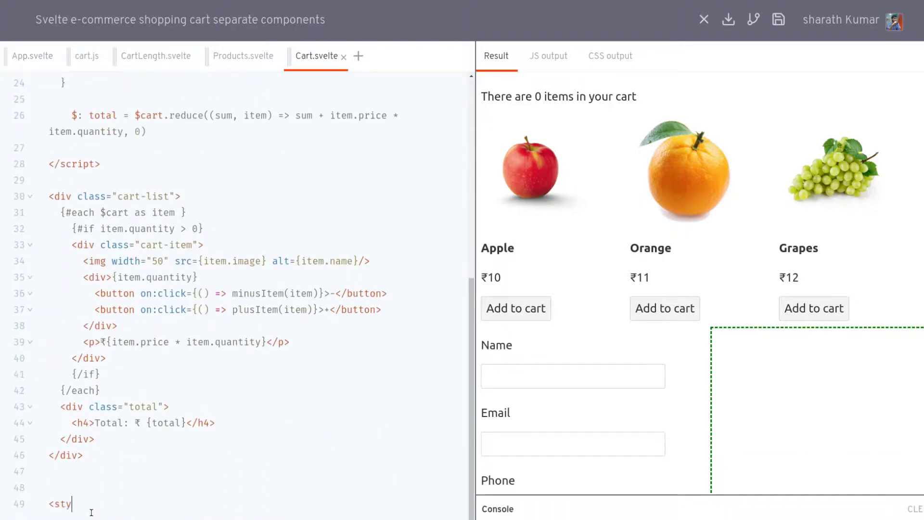
pyautogui.write('le>')
pyautogui.press('Return')
pyautogui.press('Return')
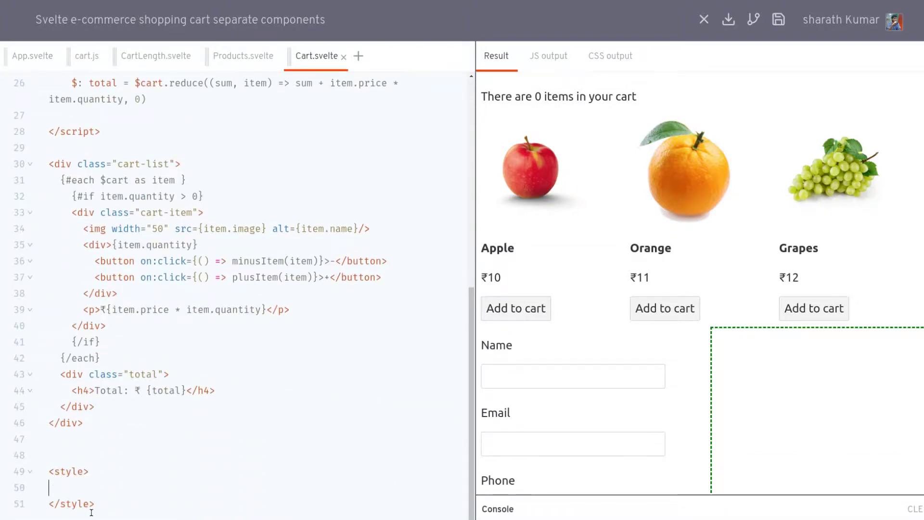
pyautogui.hotkey('ctrl', 'v')
# Test the cart by adding apple, orange and grapes, then removing the apple and orange
pyautogui.click(32, 55)
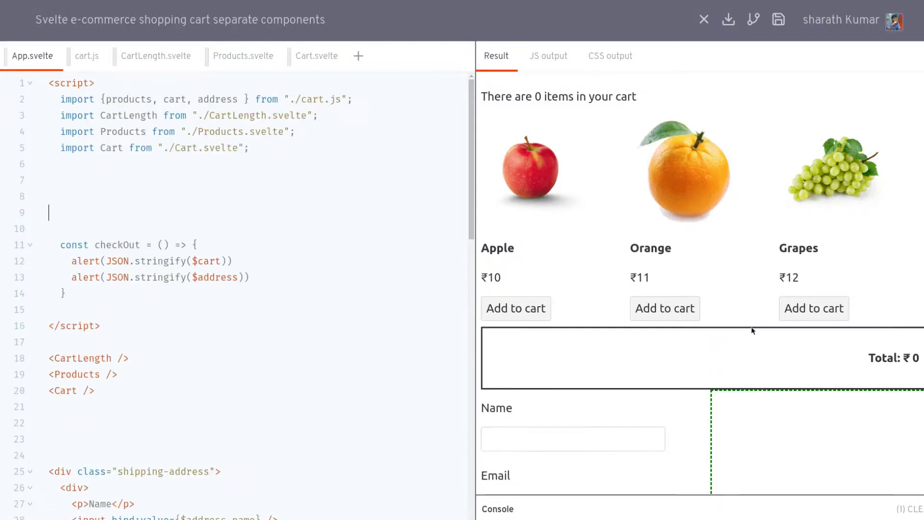
pyautogui.scroll(-2, 757, 328)
pyautogui.click(542, 178)
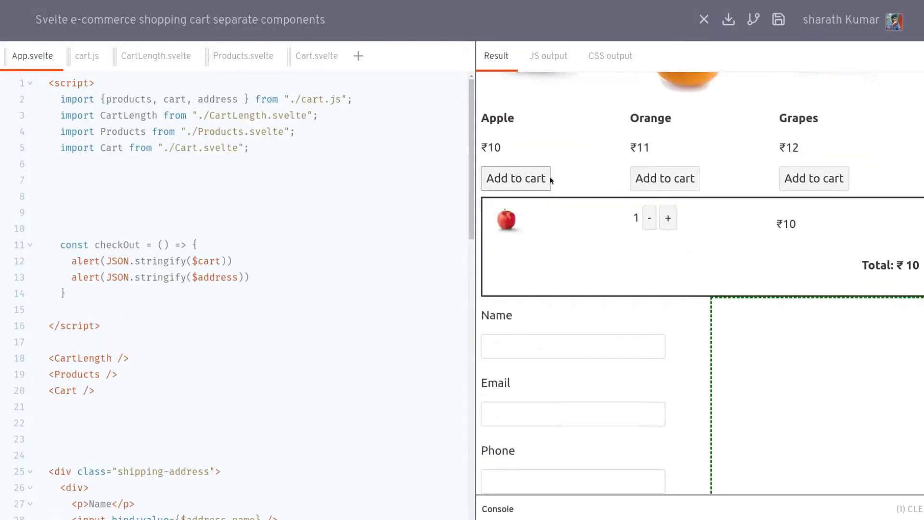
pyautogui.click(670, 181)
pyautogui.click(770, 178)
pyautogui.click(669, 218)
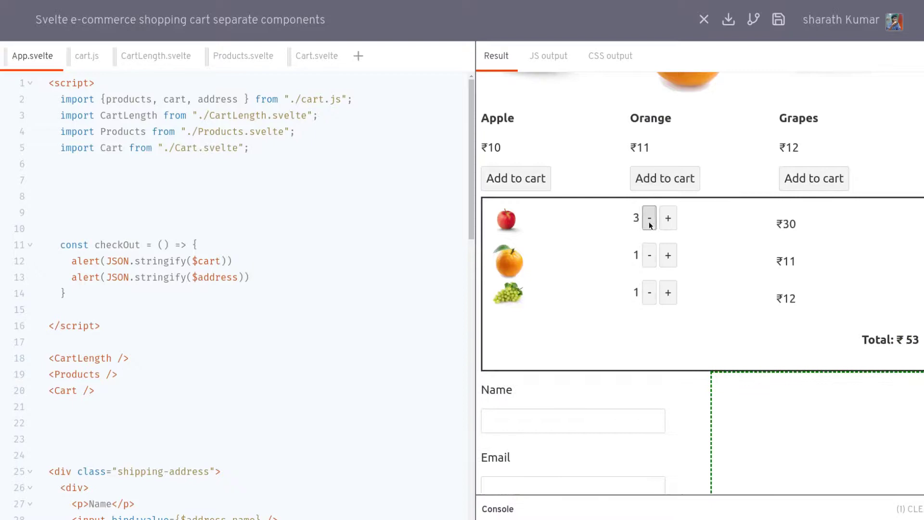
pyautogui.click(649, 218)
pyautogui.click(649, 218)
pyautogui.click(649, 224)
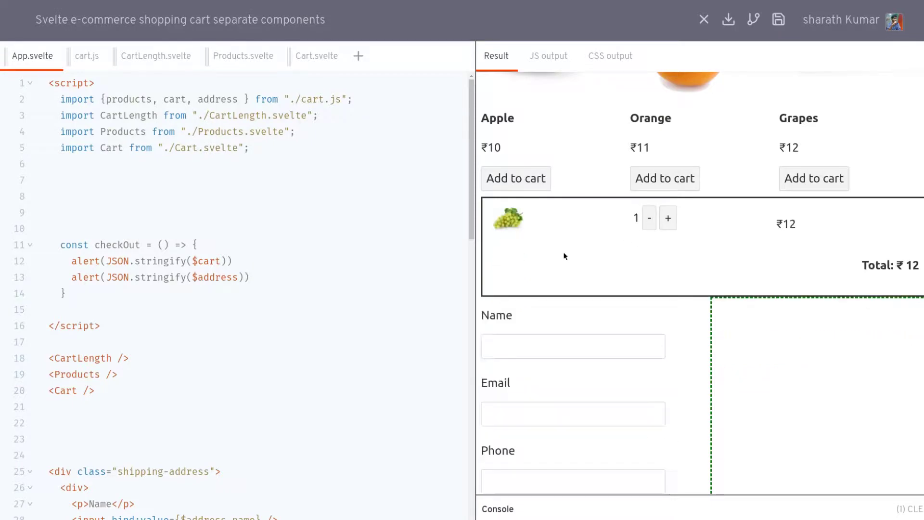
pyautogui.scroll(-3, 287, 295)
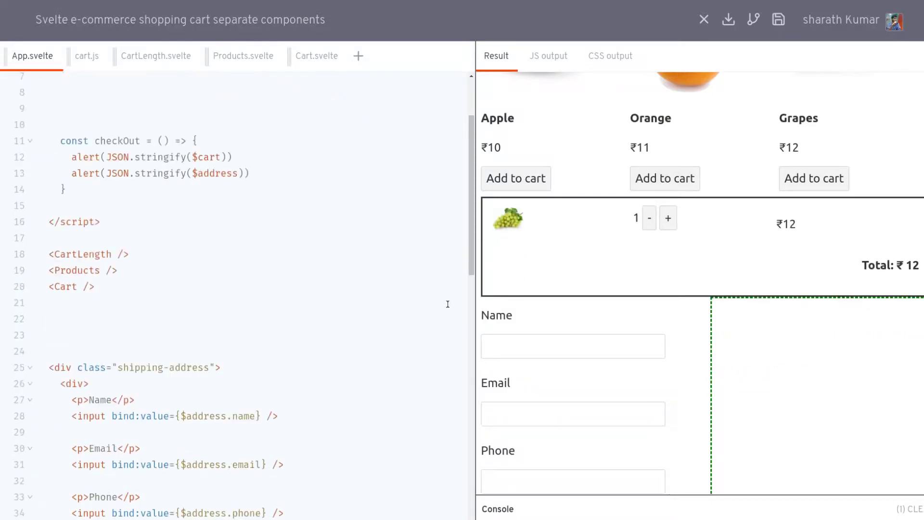
pyautogui.scroll(-1, 270, 325)
pyautogui.scroll(1, 235, 308)
pyautogui.scroll(1, 235, 308)
pyautogui.scroll(-4, 235, 308)
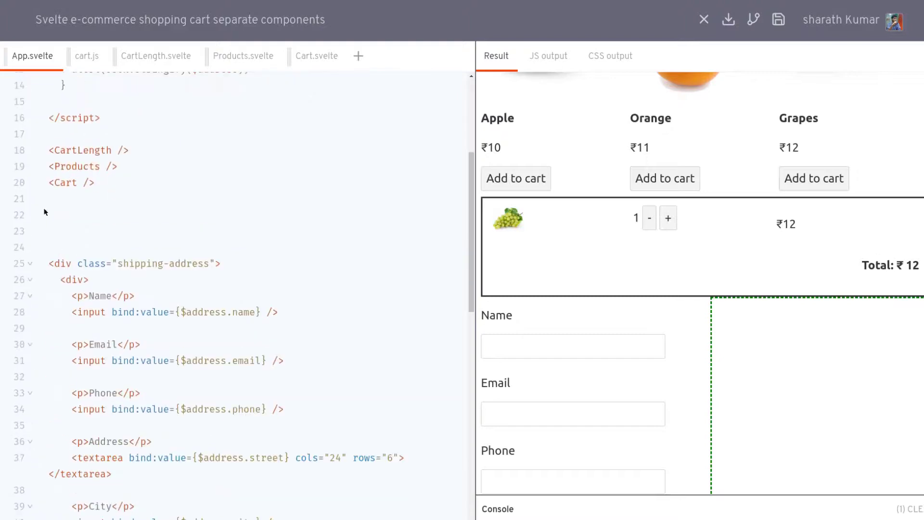
pyautogui.scroll(-5, 173, 317)
pyautogui.scroll(-3, 159, 343)
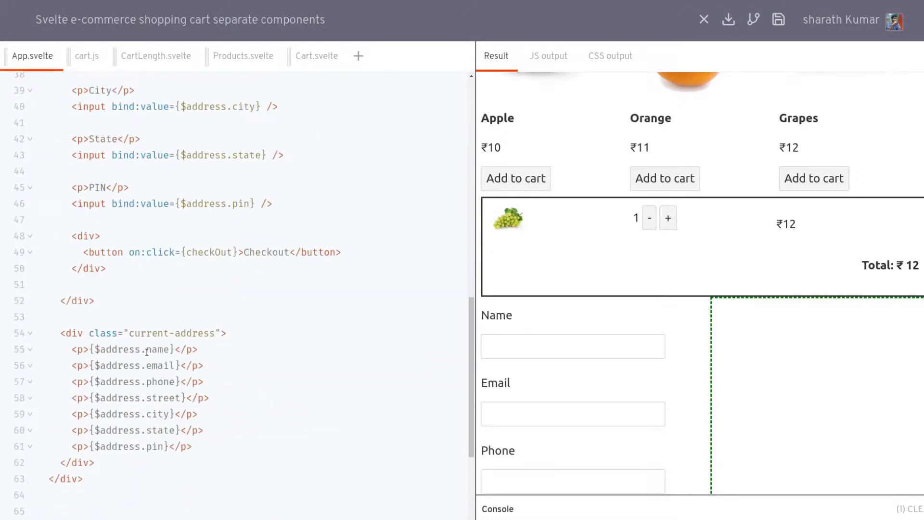
pyautogui.scroll(-4, 116, 307)
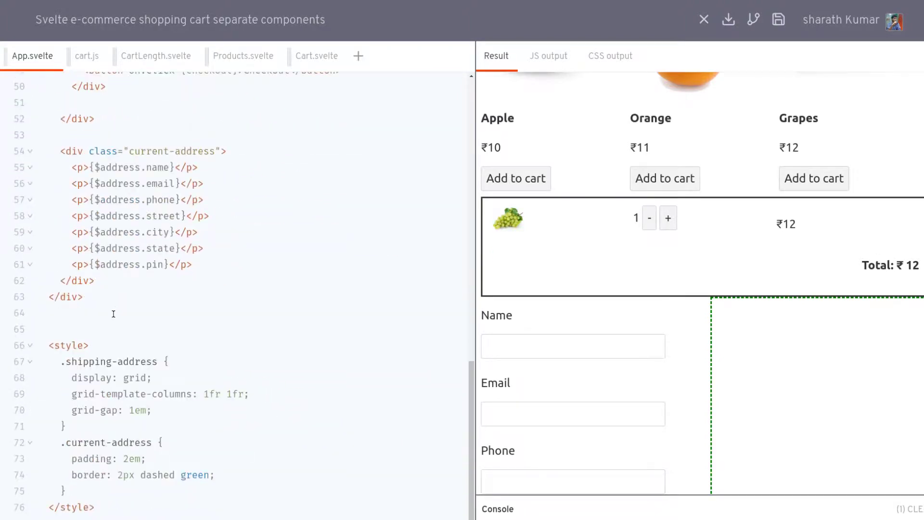
# Cut the address markup from App.svelte and paste it into a new Address.svelte component
pyautogui.keyDown('shift'); pyautogui.click(114, 313); pyautogui.keyUp('shift')
pyautogui.hotkey('ctrl', 'x')
pyautogui.click(357, 56)
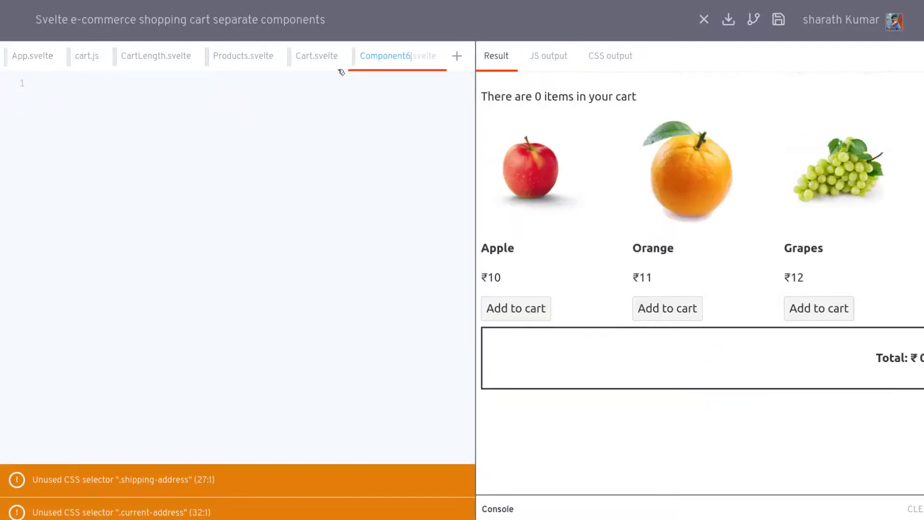
pyautogui.doubleClick(392, 56)
pyautogui.write('Address')
pyautogui.click(369, 136)
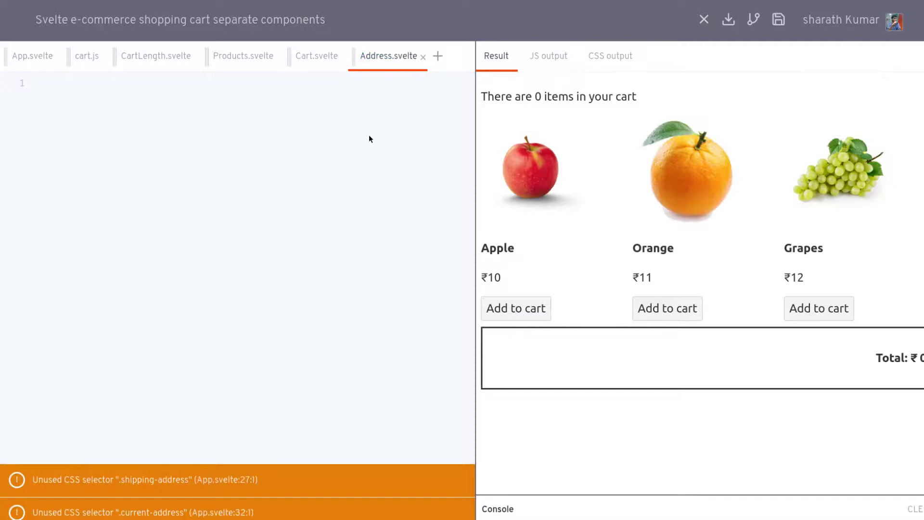
pyautogui.press('Return')
pyautogui.hotkey('ctrl', 'v')
pyautogui.scroll(5, 192, 121)
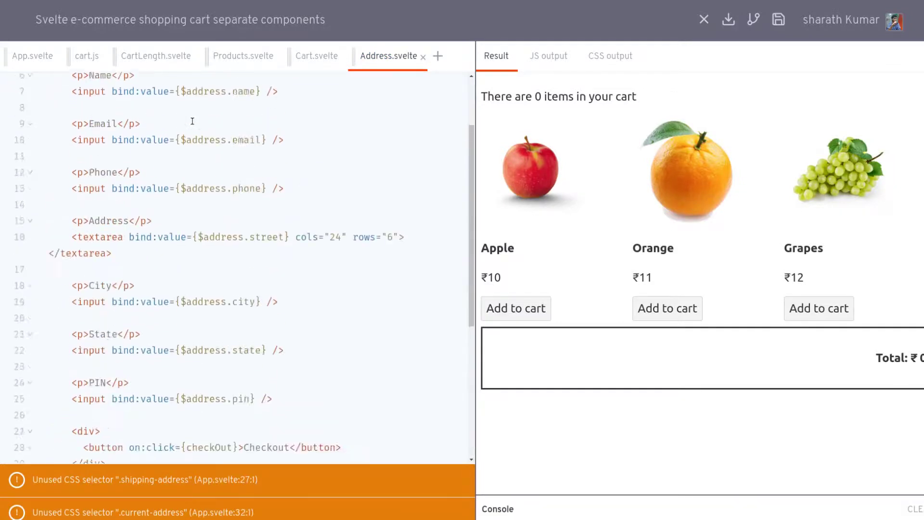
pyautogui.scroll(2, 192, 121)
# Select the entire address style block in App.svelte
pyautogui.click(35, 58)
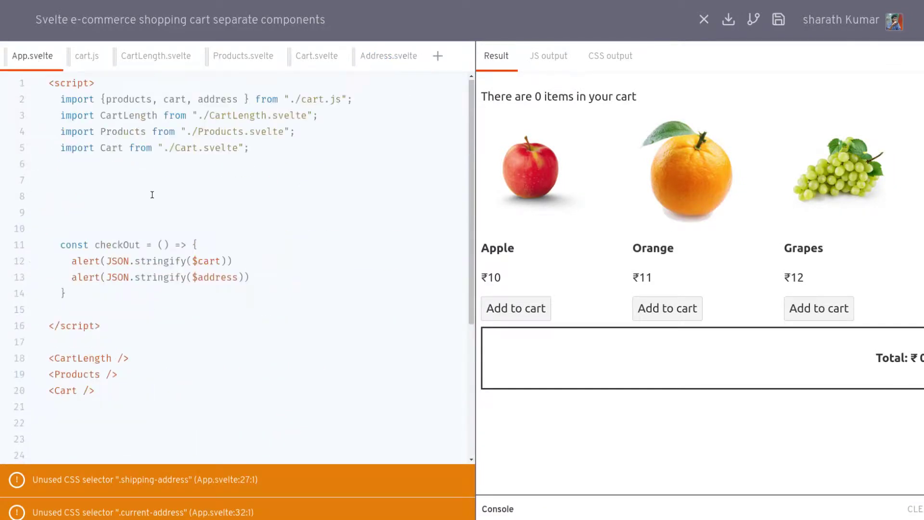
pyautogui.click(110, 341)
pyautogui.scroll(-3, 147, 341)
pyautogui.click(78, 422)
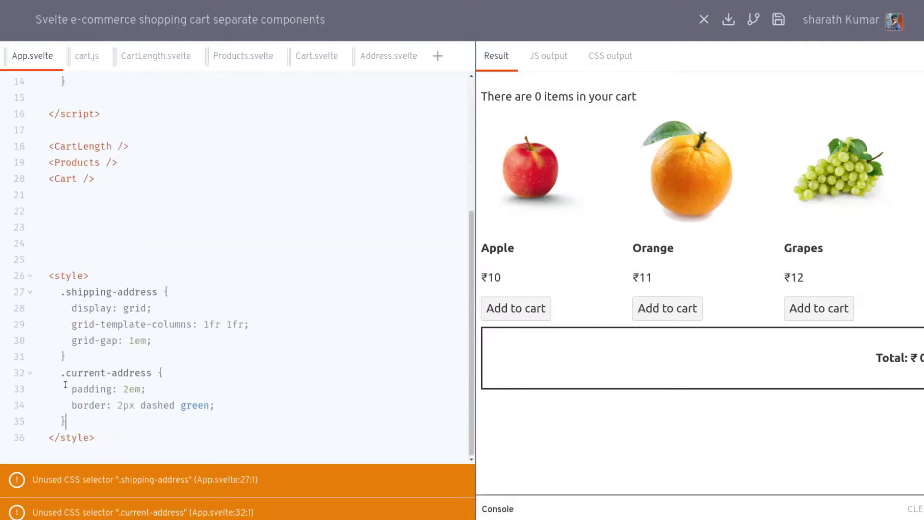
pyautogui.moveTo(66, 422); pyautogui.dragTo(43, 295)
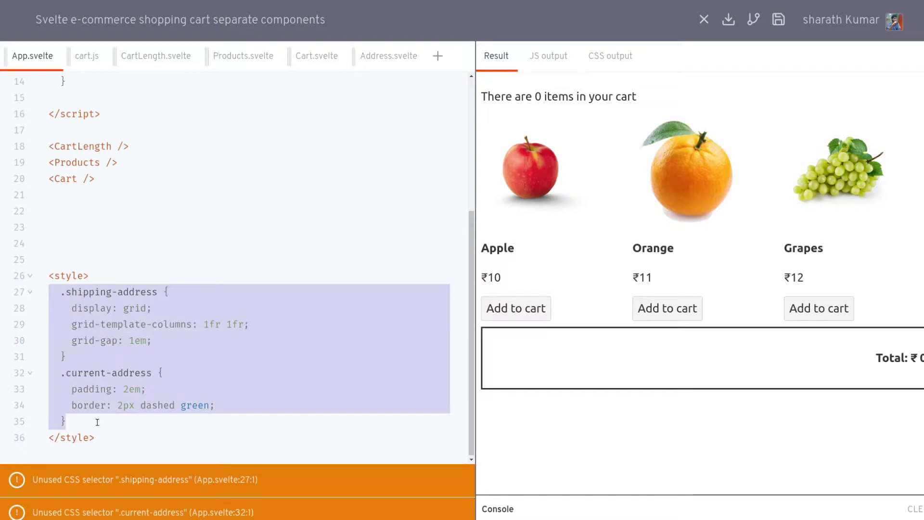
pyautogui.moveTo(97, 437); pyautogui.dragTo(45, 275)
# Move App.svelte's style block to the end of Address.svelte
pyautogui.hotkey('ctrl', 'x')
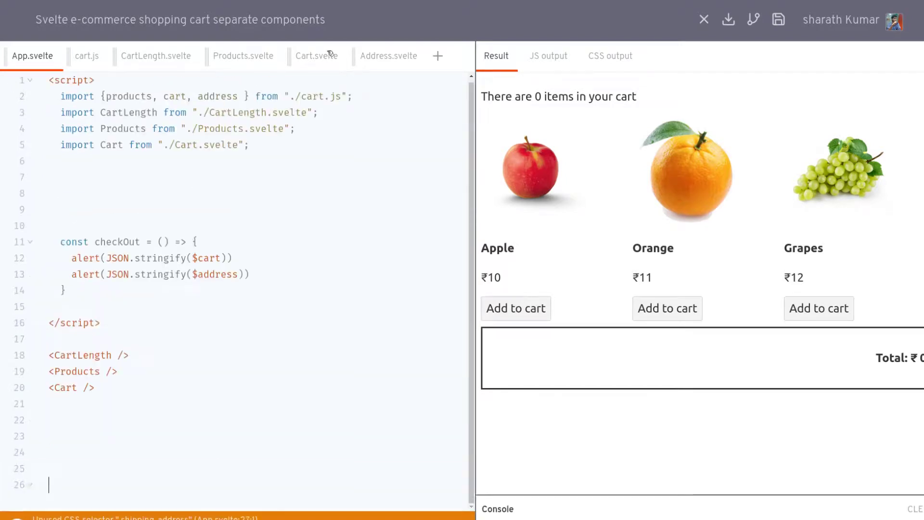
pyautogui.click(390, 56)
pyautogui.scroll(-3, 165, 382)
pyautogui.scroll(-1, 166, 382)
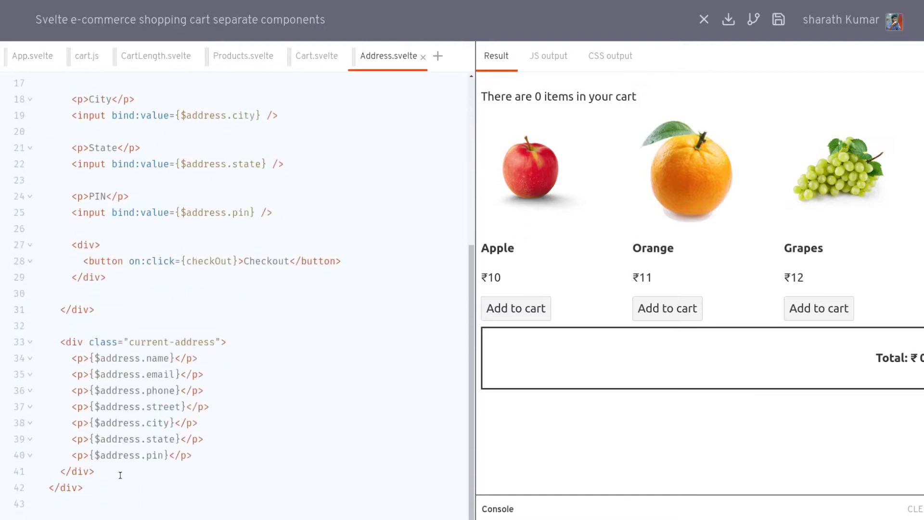
pyautogui.click(113, 504)
pyautogui.hotkey('ctrl', 'v')
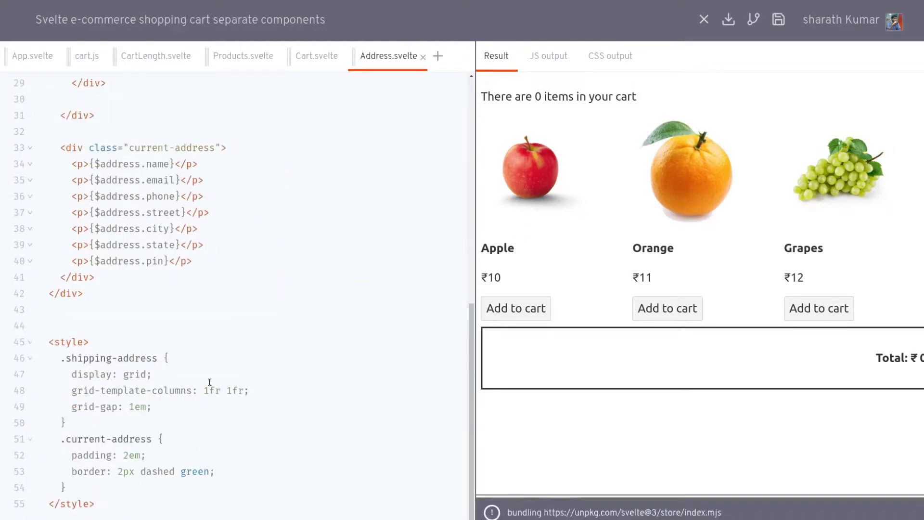
pyautogui.scroll(5, 208, 382)
pyautogui.scroll(2, 124, 147)
# Add a script block to Address.svelte importing products, cart and address from ./cart.js
pyautogui.click(101, 88)
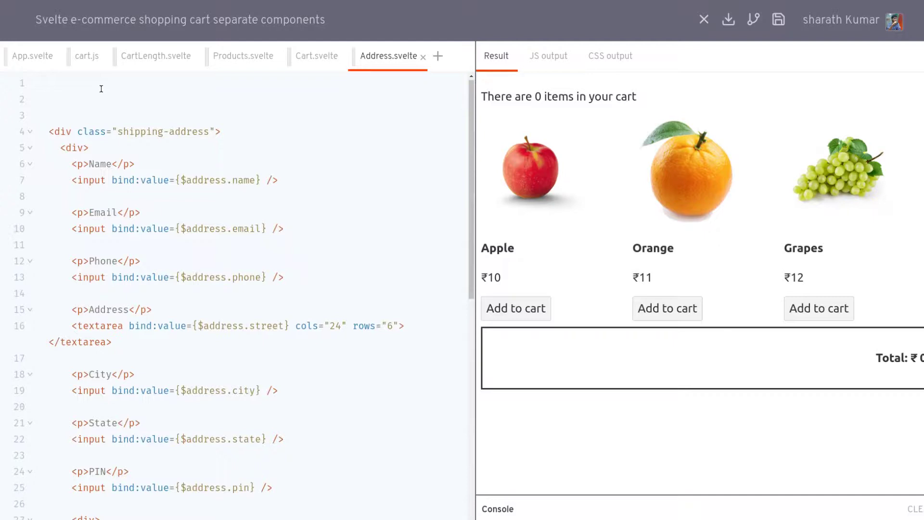
pyautogui.write('<script>')
pyautogui.press('Return')
pyautogui.press('Return')
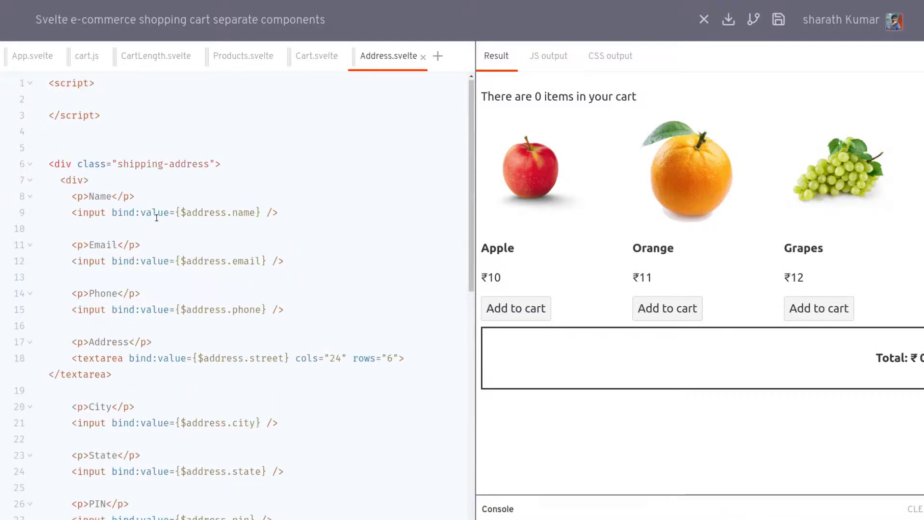
pyautogui.click(44, 56)
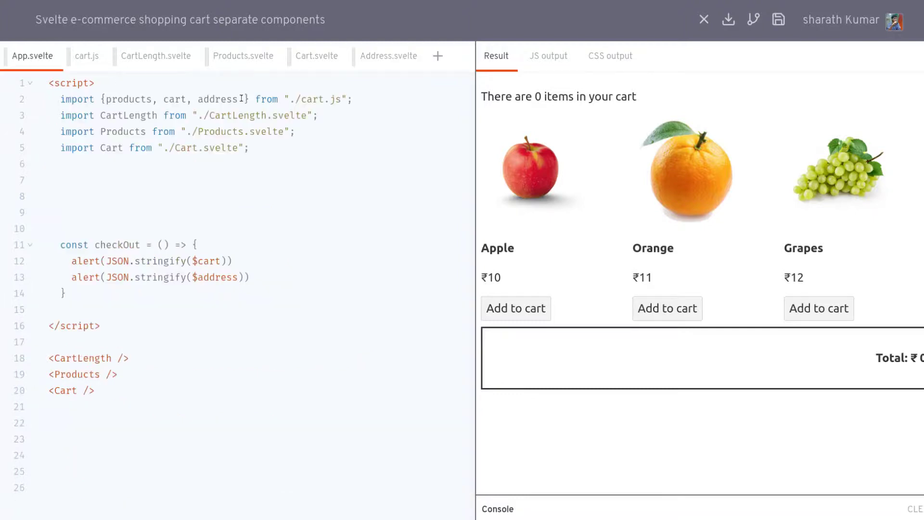
pyautogui.moveTo(359, 100); pyautogui.dragTo(27, 106)
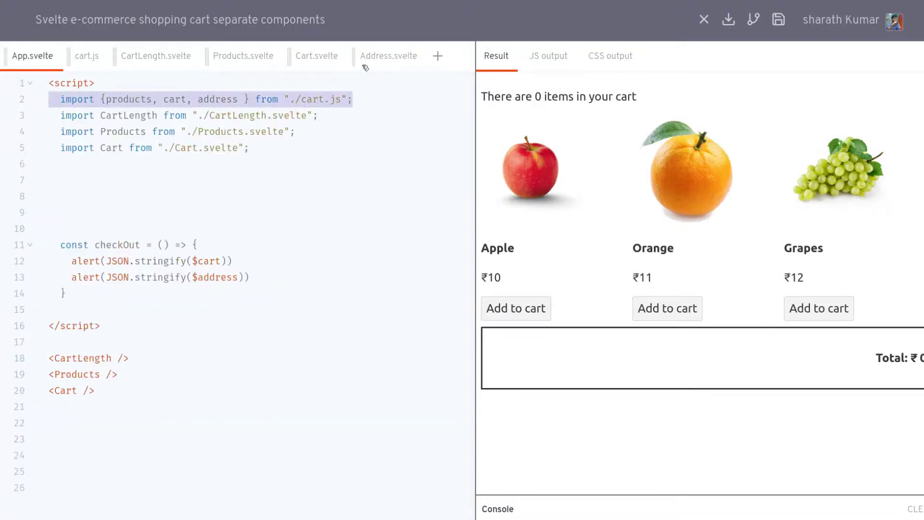
pyautogui.click(393, 58)
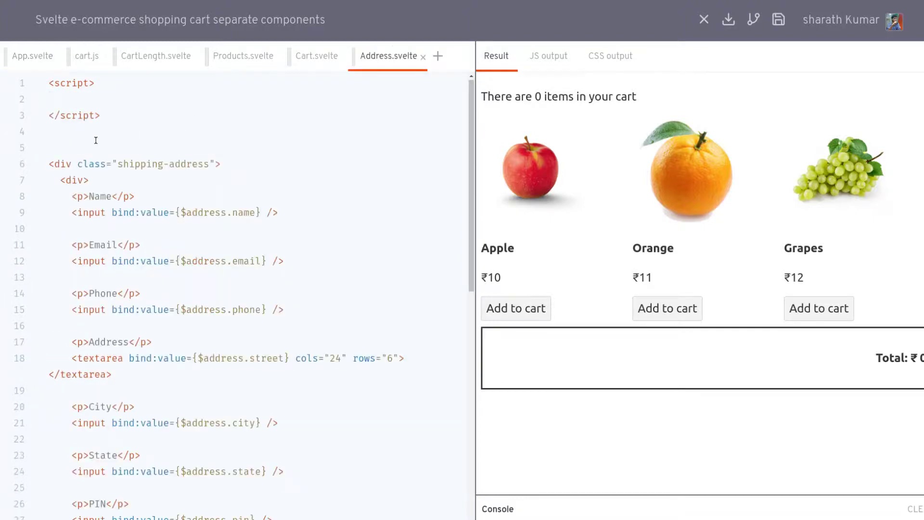
pyautogui.click(106, 103)
pyautogui.hotkey('ctrl', 'v')
pyautogui.moveTo(192, 98); pyautogui.dragTo(106, 99)
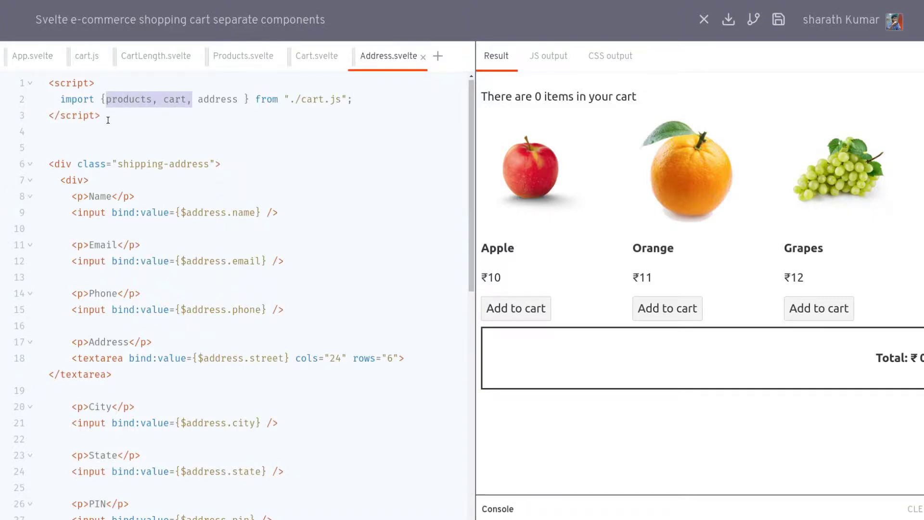
pyautogui.scroll(-5, 293, 491)
pyautogui.scroll(-4, 293, 492)
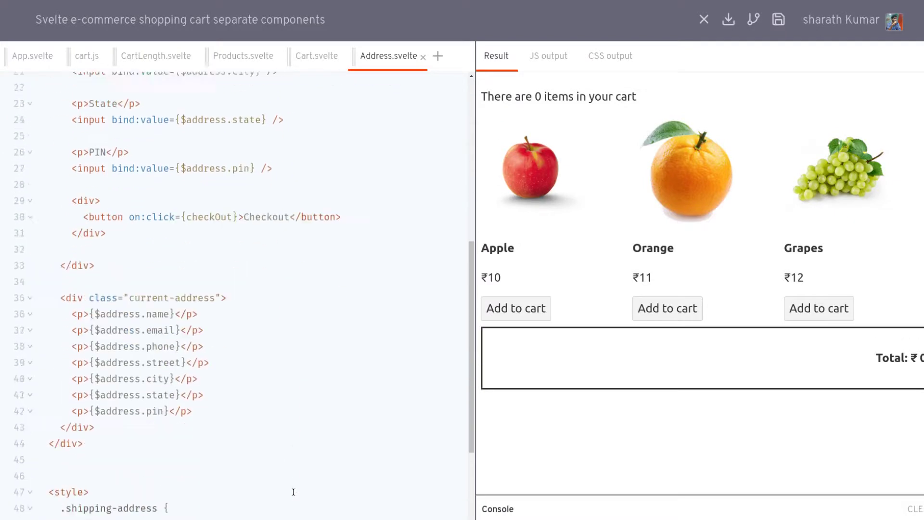
pyautogui.scroll(-4, 293, 492)
pyautogui.scroll(1, 293, 491)
pyautogui.scroll(3, 294, 491)
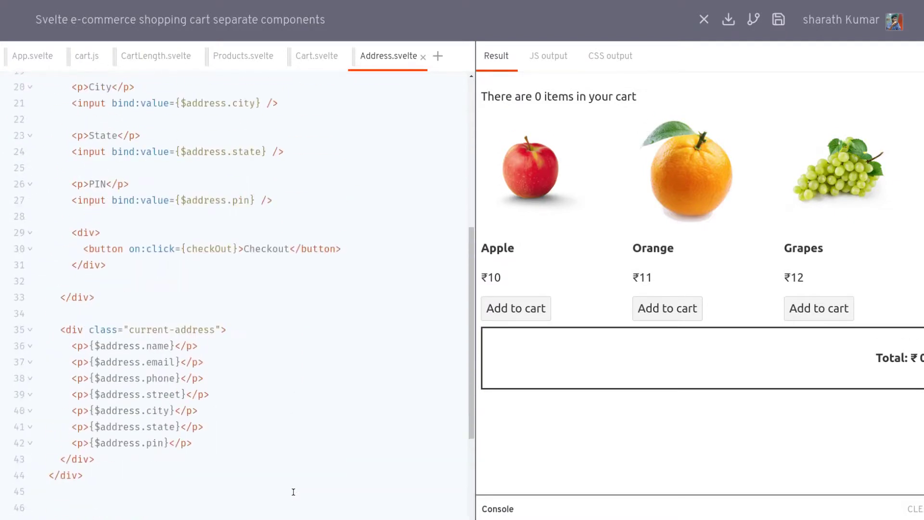
pyautogui.scroll(2, 294, 492)
pyautogui.scroll(3, 293, 491)
pyautogui.scroll(2, 293, 491)
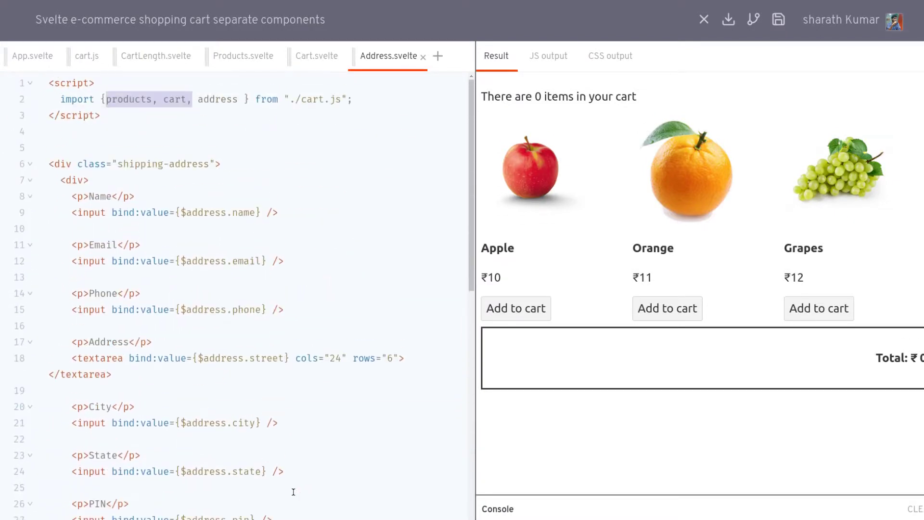
# Move the checkOut function from App.svelte into Address.svelte below the import
pyautogui.press('BackSpace')
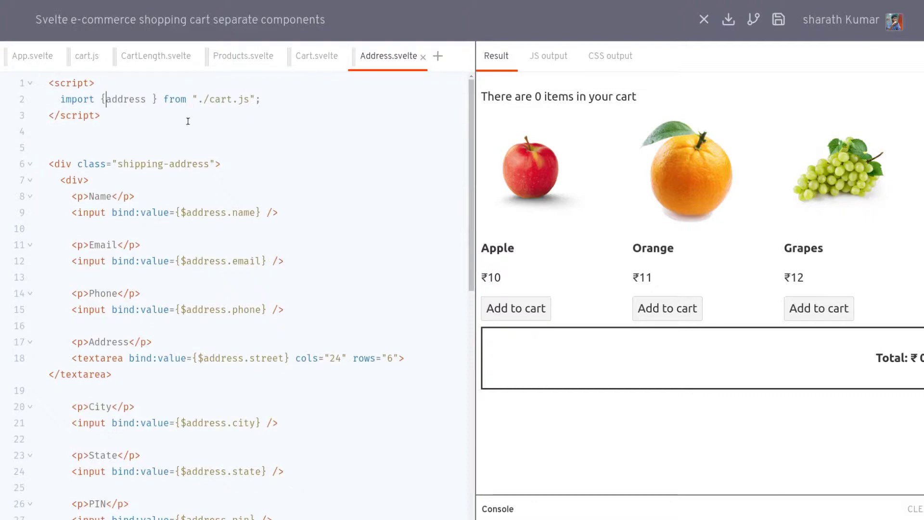
pyautogui.hotkey('ctrl', 'z')
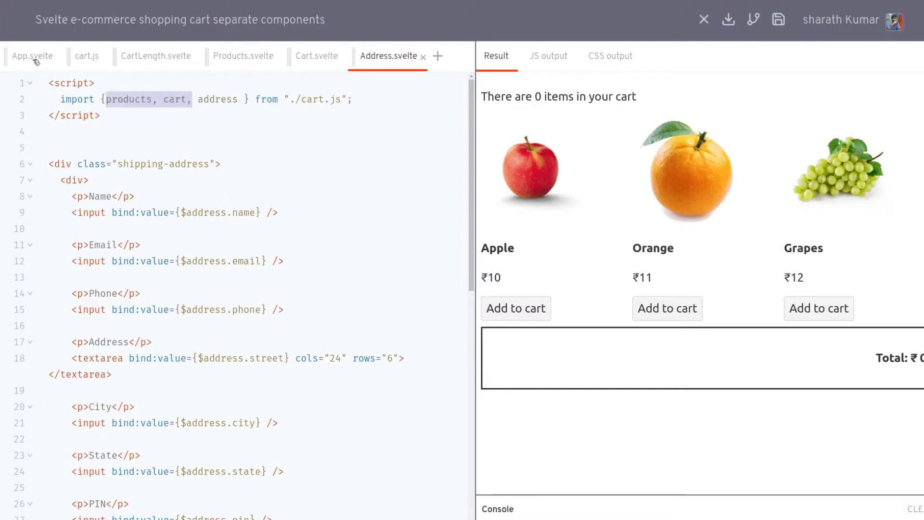
pyautogui.click(34, 59)
pyautogui.moveTo(81, 307); pyautogui.dragTo(20, 249)
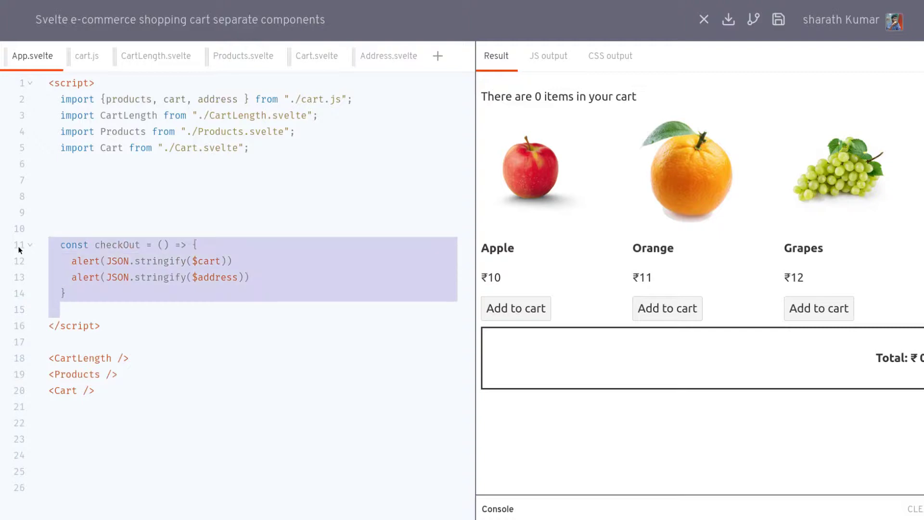
pyautogui.hotkey('ctrl', 'x')
pyautogui.click(389, 61)
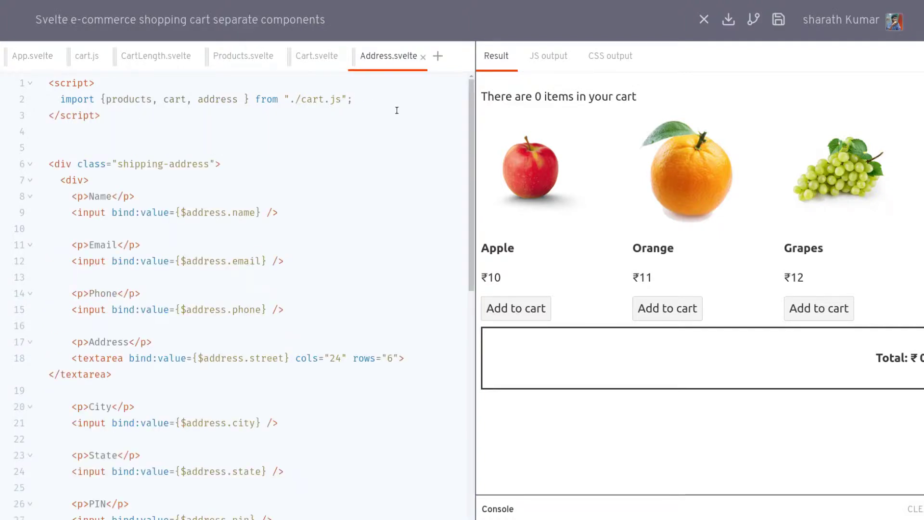
pyautogui.press('Return')
pyautogui.press('Return')
pyautogui.hotkey('ctrl', 'v')
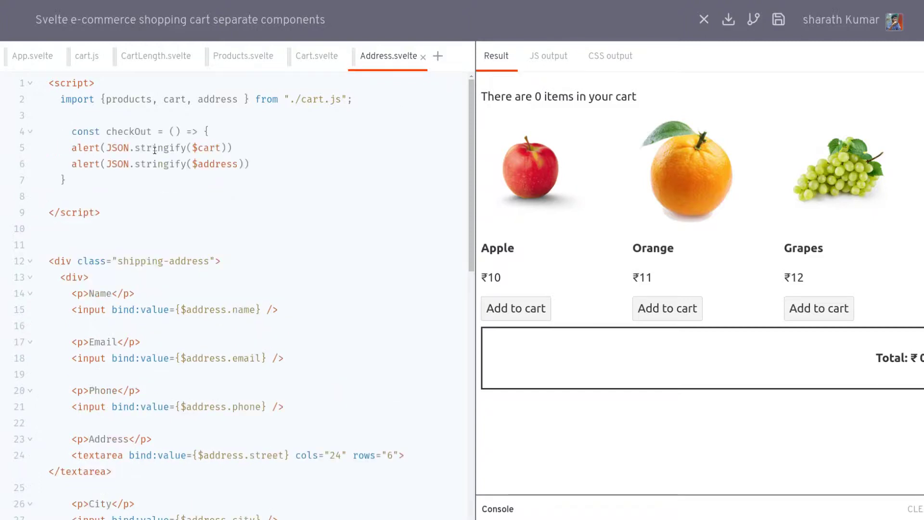
# Remove products from Address.svelte's import, leaving cart and address with tidy brace spacing
pyautogui.moveTo(156, 100); pyautogui.dragTo(107, 100)
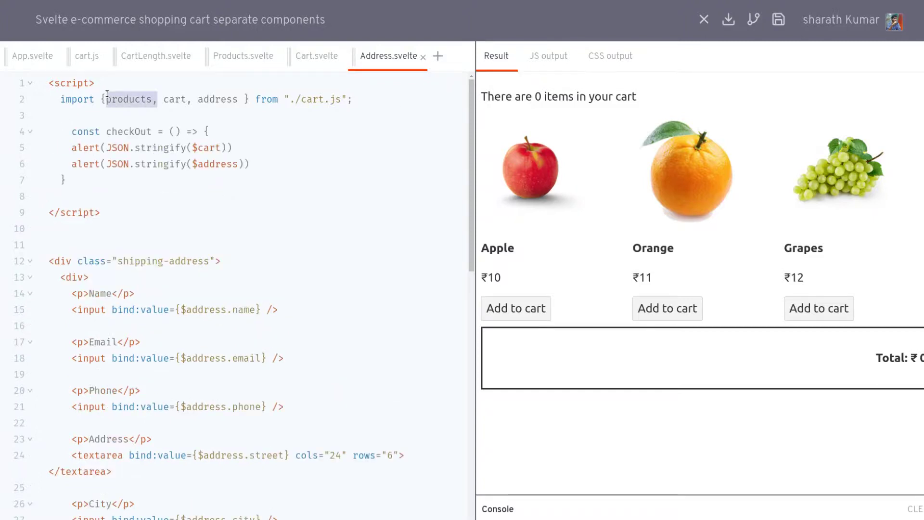
pyautogui.press('BackSpace')
pyautogui.press('Delete')
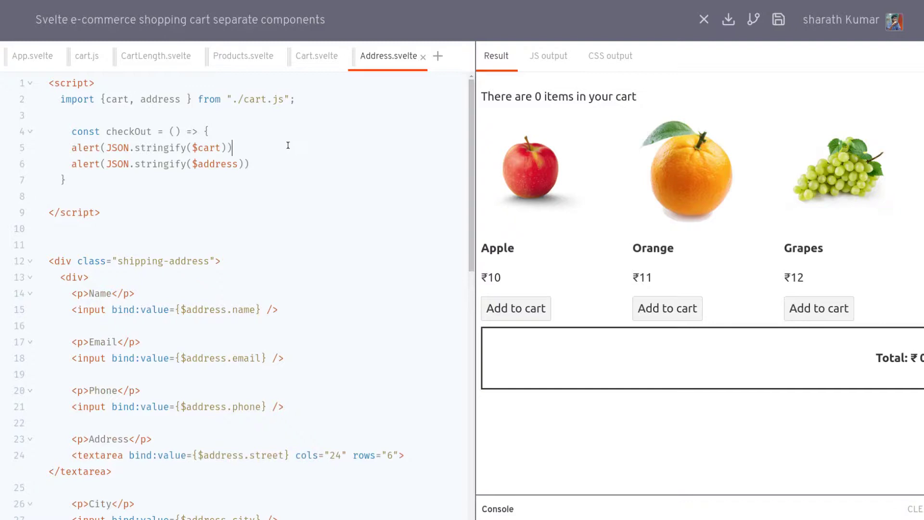
pyautogui.click(182, 99)
pyautogui.press('BackSpace')
pyautogui.press('Delete')
pyautogui.scroll(-1, 274, 222)
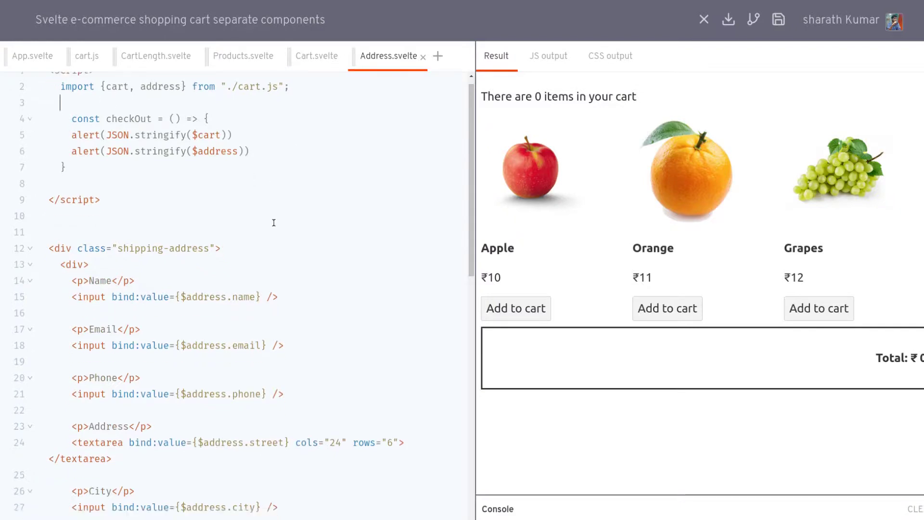
pyautogui.scroll(-4, 300, 290)
pyautogui.scroll(-5, 301, 289)
pyautogui.scroll(-4, 301, 291)
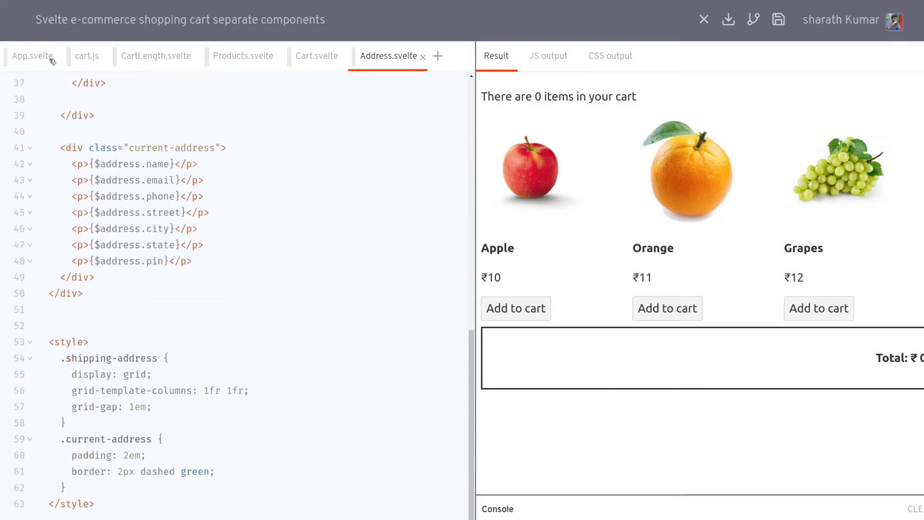
# Add an <Address /> tag after <Cart /> in App.svelte
pyautogui.click(33, 56)
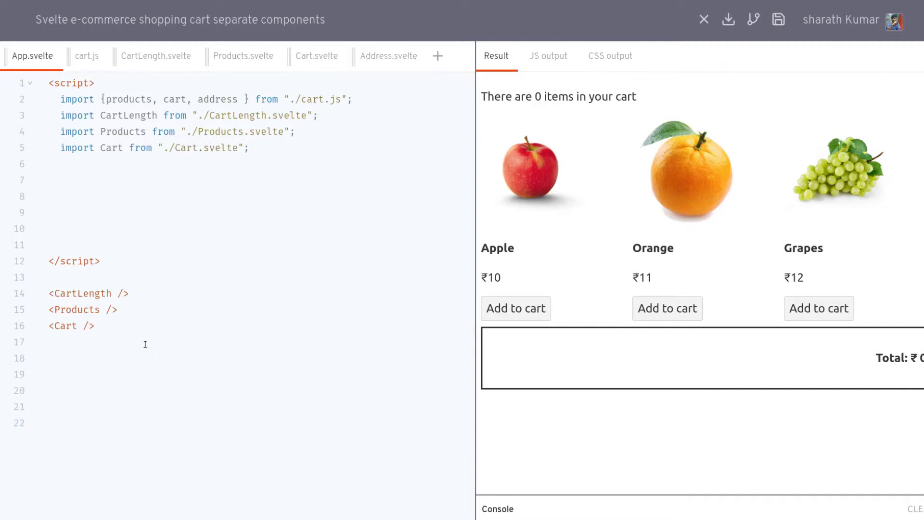
pyautogui.click(119, 326)
pyautogui.press('Return')
pyautogui.hotkey('ctrl', 'v')
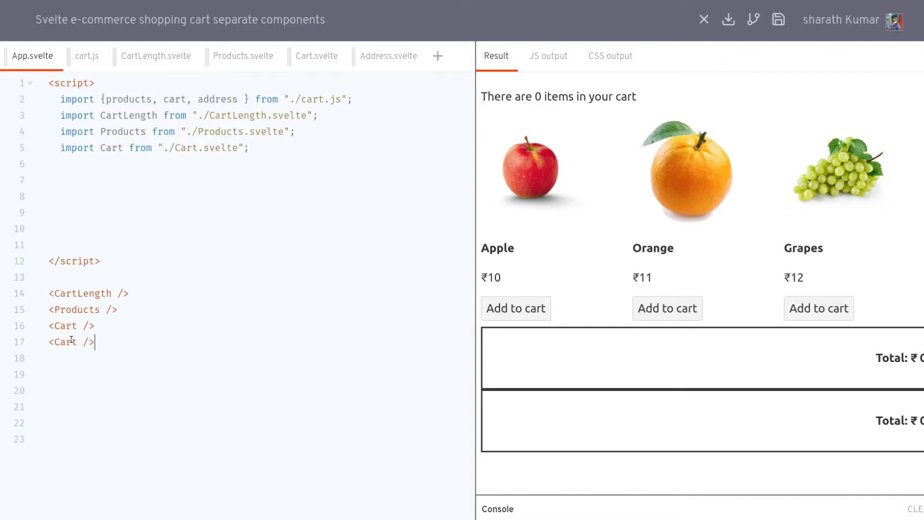
pyautogui.doubleClick(72, 341)
pyautogui.write('Addr')
pyautogui.write('ess')
# Import Address from ./Address.svelte by duplicating the Cart import line
pyautogui.click(269, 148)
pyautogui.hotkey('shift', 'alt', 'Down')
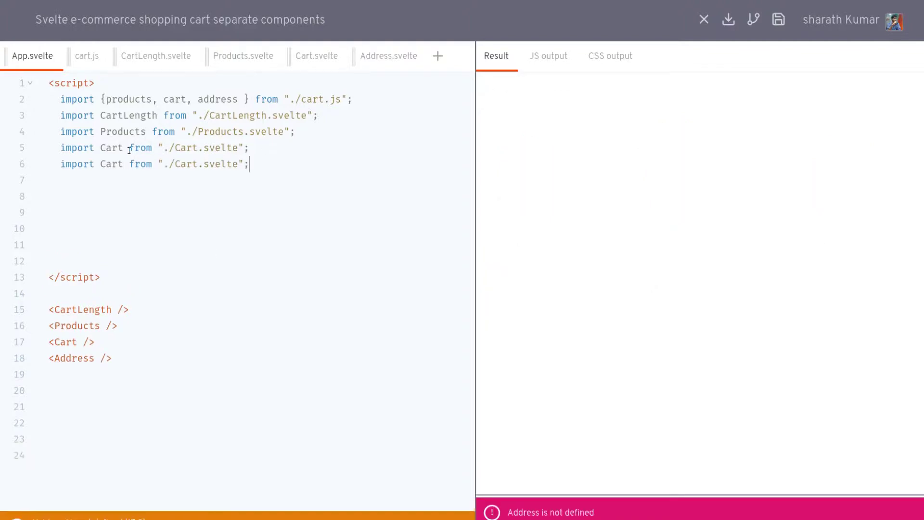
pyautogui.doubleClick(112, 165)
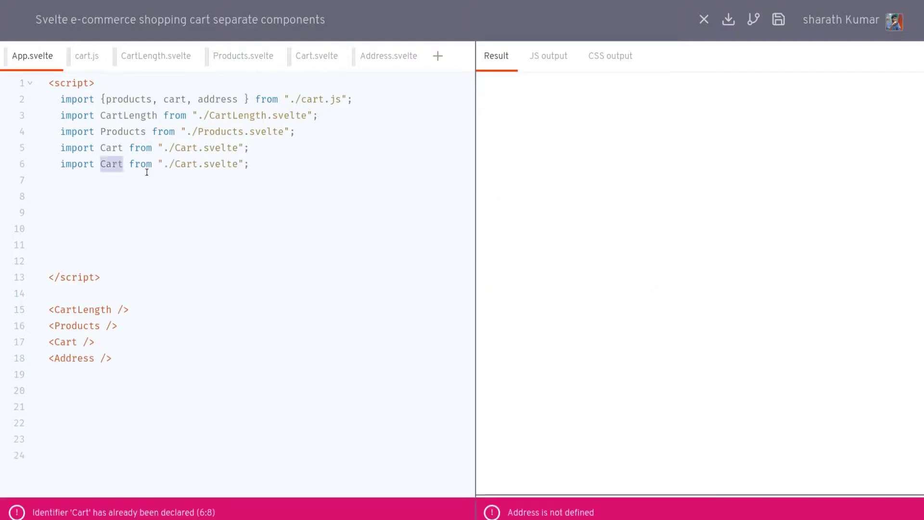
pyautogui.keyDown('ctrl'); pyautogui.doubleClick(188, 163); pyautogui.keyUp('ctrl')
pyautogui.write('Add')
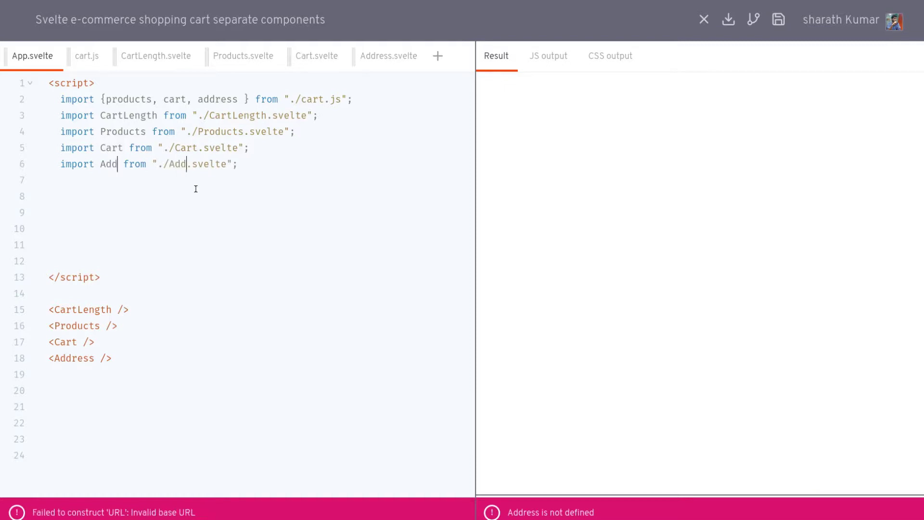
pyautogui.write('ress')
pyautogui.click(168, 196)
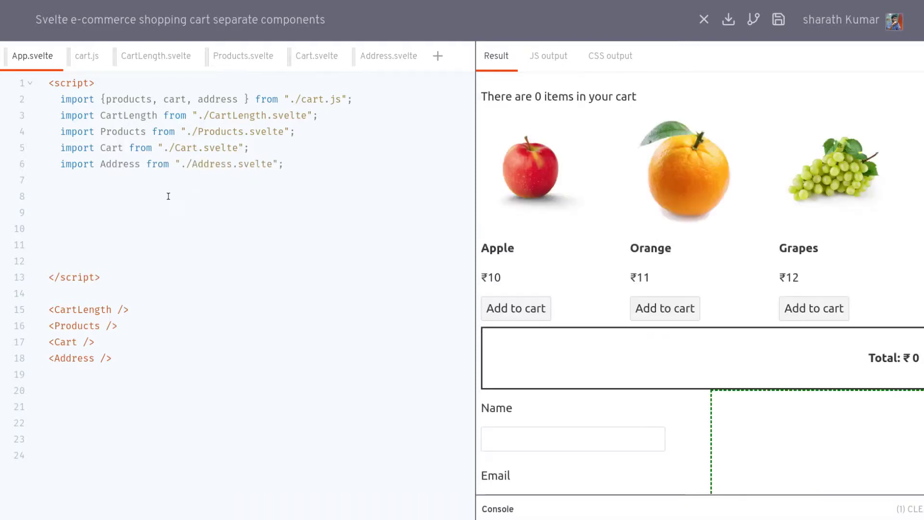
# Test checkout by entering a Name and Email, checking out, and dismissing the alert
pyautogui.click(532, 438)
pyautogui.scroll(-3, 612, 312)
pyautogui.write('sadasd')
pyautogui.click(550, 383)
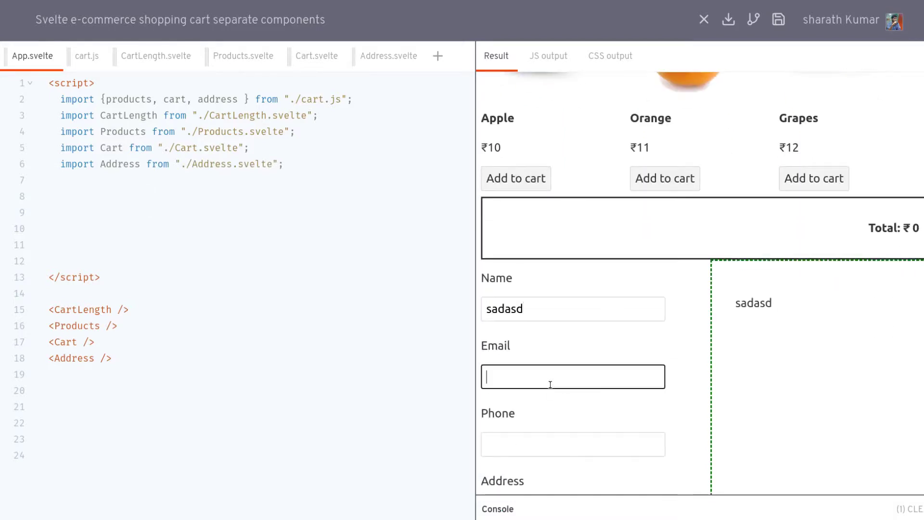
pyautogui.write('asdas')
pyautogui.scroll(-5, 564, 380)
pyautogui.scroll(-3, 564, 379)
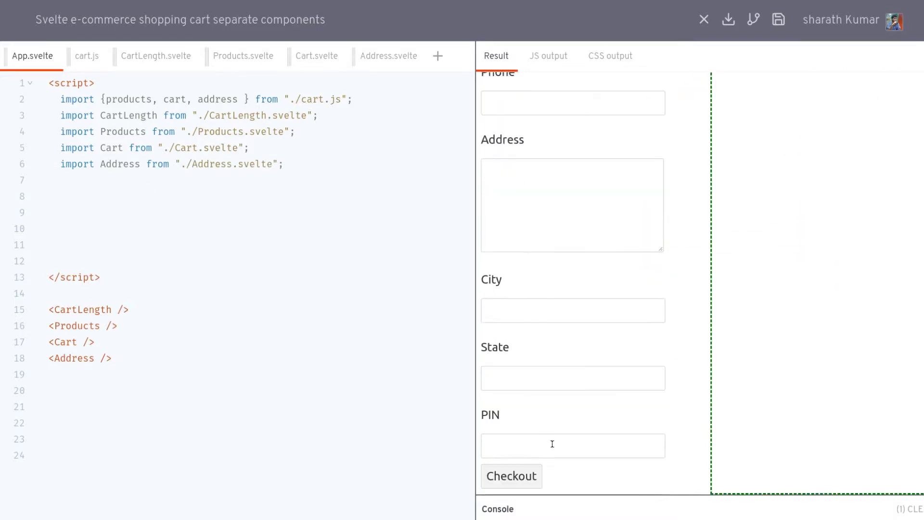
pyautogui.click(525, 471)
pyautogui.click(553, 61)
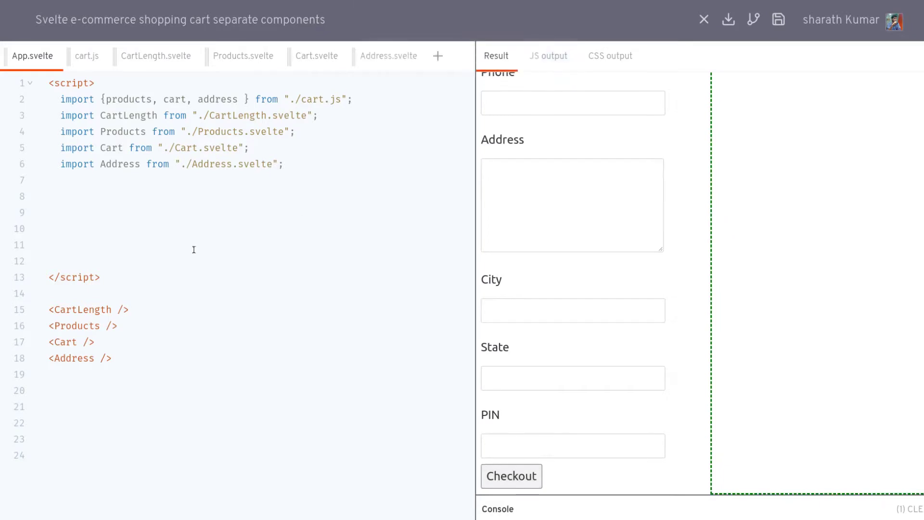
# Delete the blank lines inside the script and after the components in App.svelte
pyautogui.moveTo(81, 260); pyautogui.dragTo(34, 177)
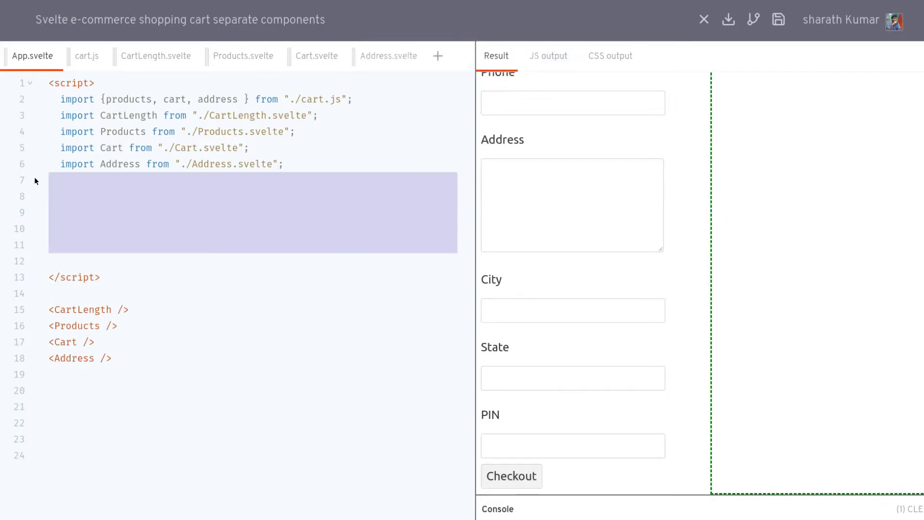
pyautogui.press('BackSpace')
pyautogui.press('BackSpace')
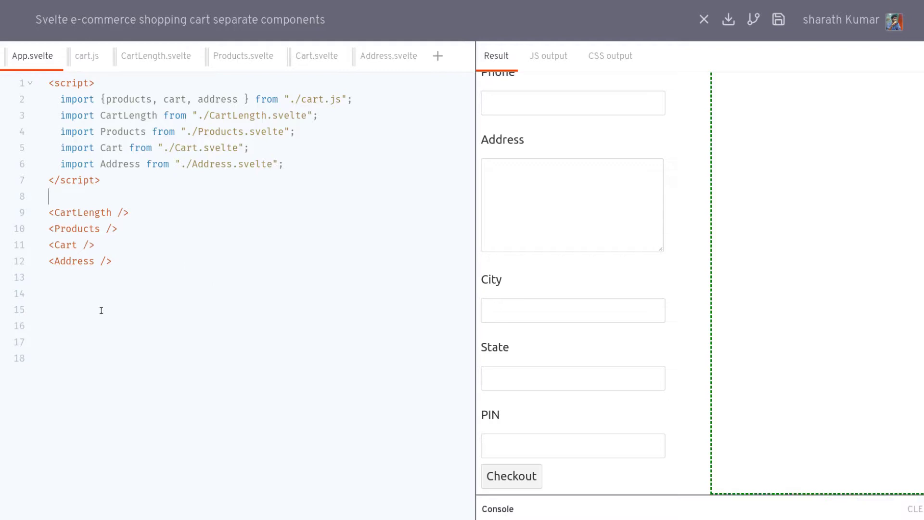
pyautogui.moveTo(94, 375); pyautogui.dragTo(25, 276)
pyautogui.press('BackSpace')
pyautogui.scroll(3, 483, 297)
pyautogui.scroll(3, 704, 254)
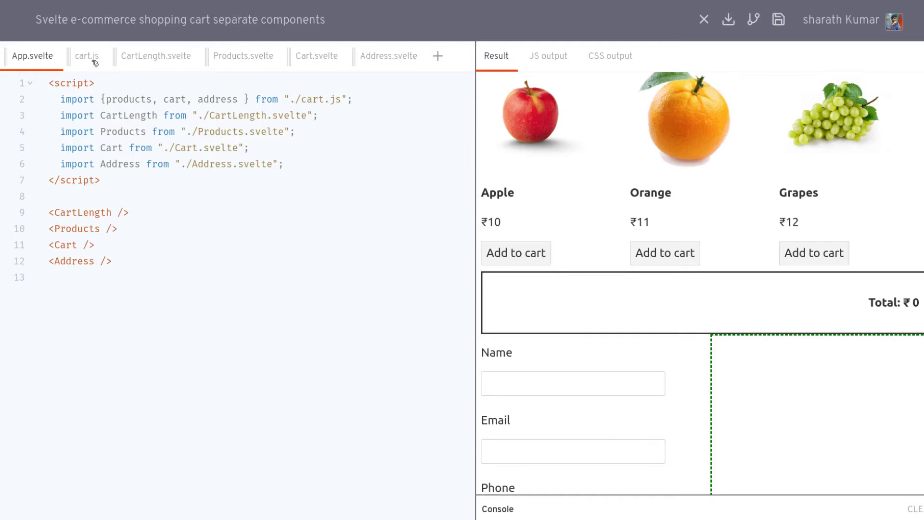
# Reorder the file tabs so cart.js sits last, after Address.svelte
pyautogui.moveTo(94, 63); pyautogui.dragTo(438, 60)
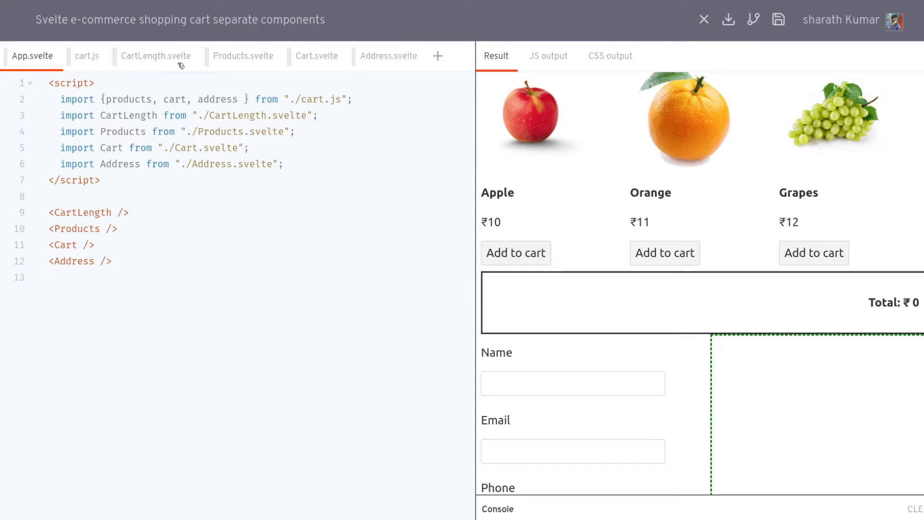
pyautogui.moveTo(98, 61); pyautogui.dragTo(414, 64)
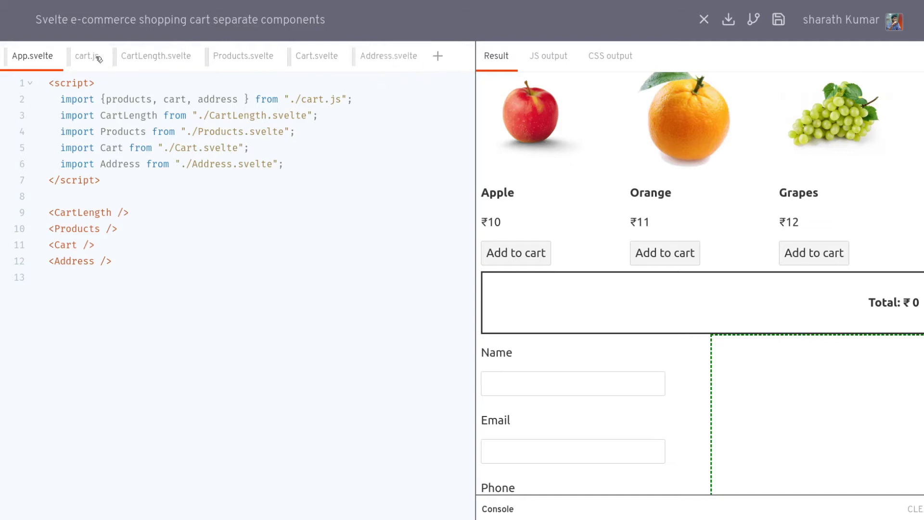
pyautogui.moveTo(99, 59); pyautogui.dragTo(402, 63)
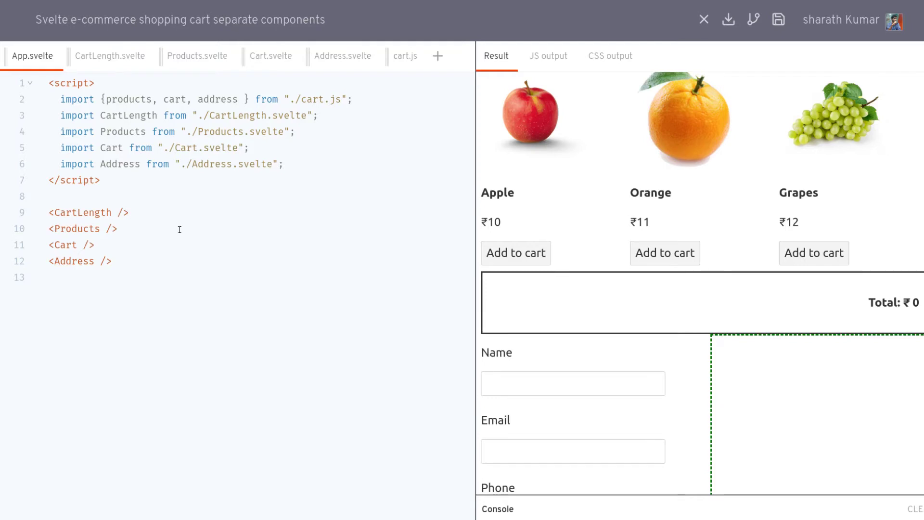
# Fill the cart with 2 apples, 1 orange and 3 grapes for ₹67
pyautogui.click(512, 252)
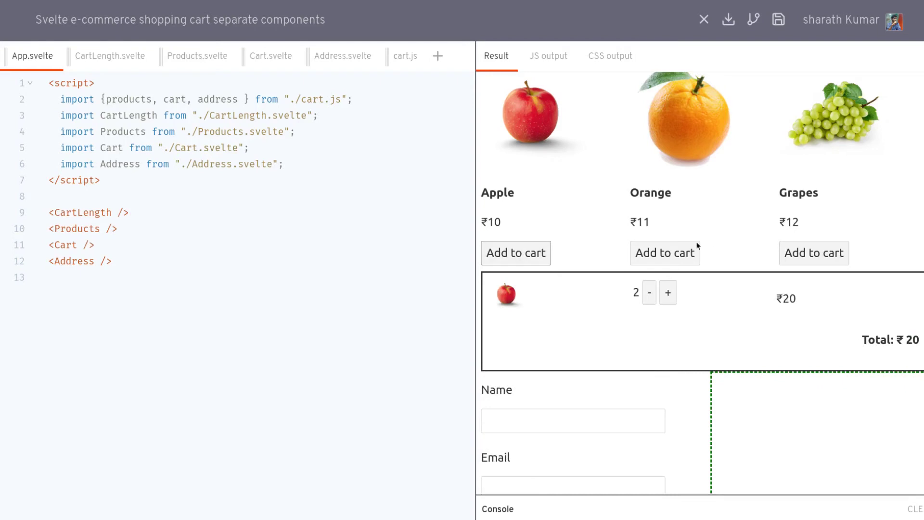
pyautogui.click(689, 251)
pyautogui.click(823, 252)
pyautogui.scroll(-3, 651, 252)
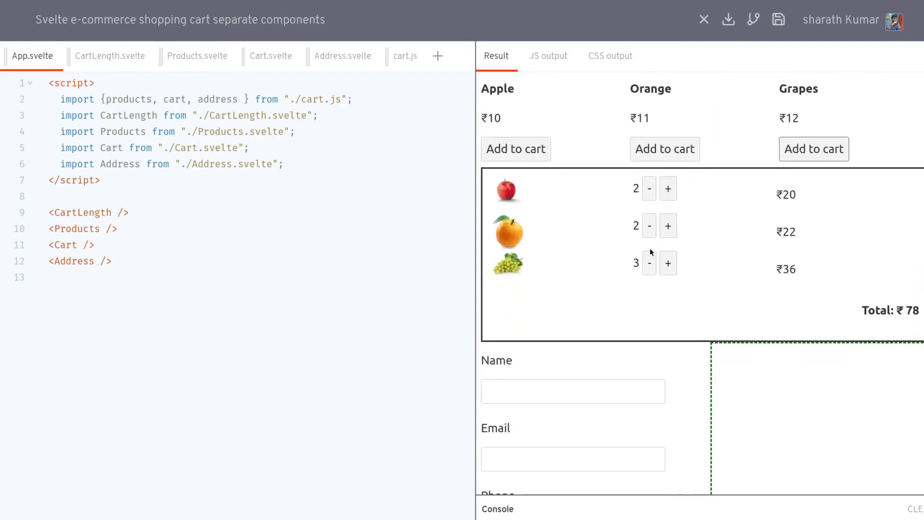
pyautogui.click(649, 226)
pyautogui.click(675, 153)
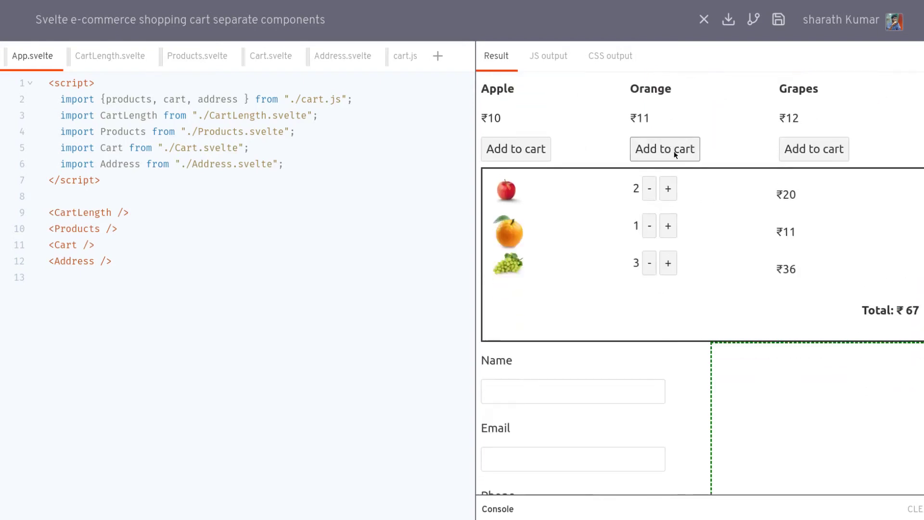
pyautogui.scroll(-1, 685, 293)
pyautogui.scroll(-3, 684, 298)
# Fill in every address field, from Name through City and State to PIN
pyautogui.click(535, 180)
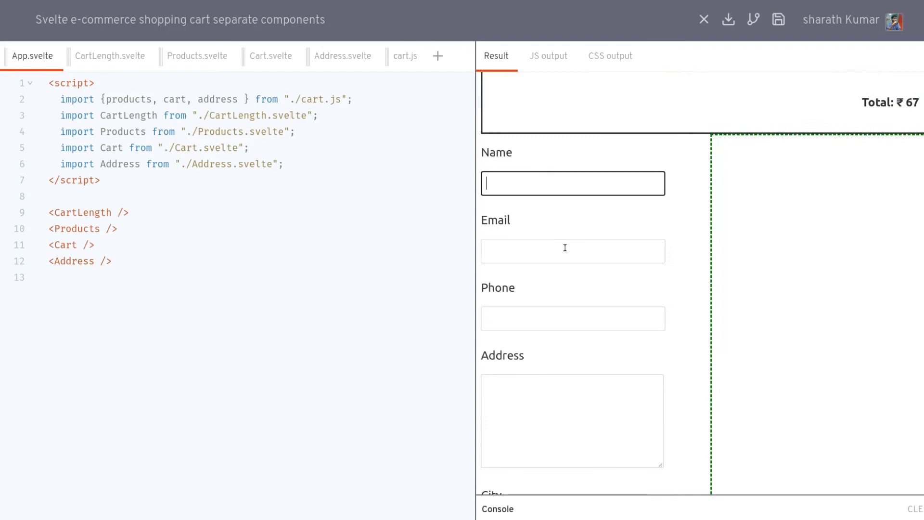
pyautogui.write('asdas')
pyautogui.press('Tab')
pyautogui.write('asdasd')
pyautogui.press('Tab')
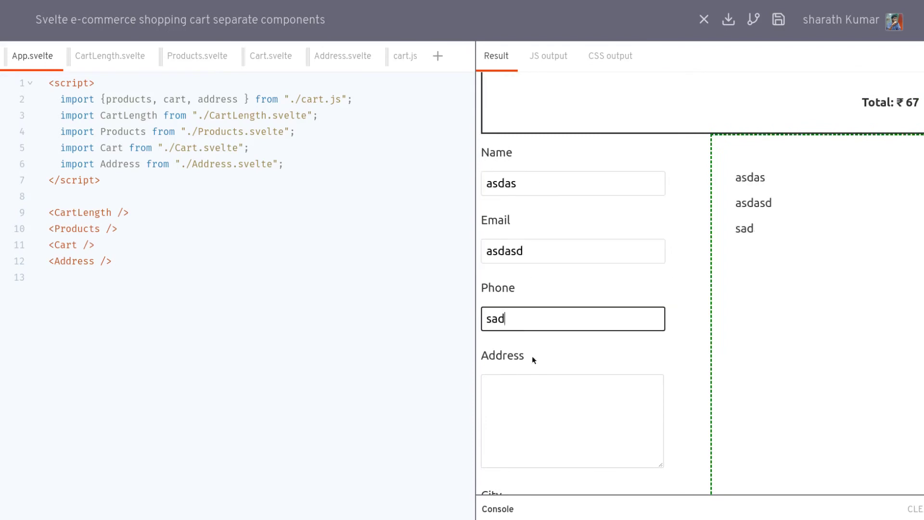
pyautogui.write('sadasd')
pyautogui.press('Tab')
pyautogui.write('sadas')
pyautogui.click(529, 347)
pyautogui.write('sadas')
pyautogui.click(510, 409)
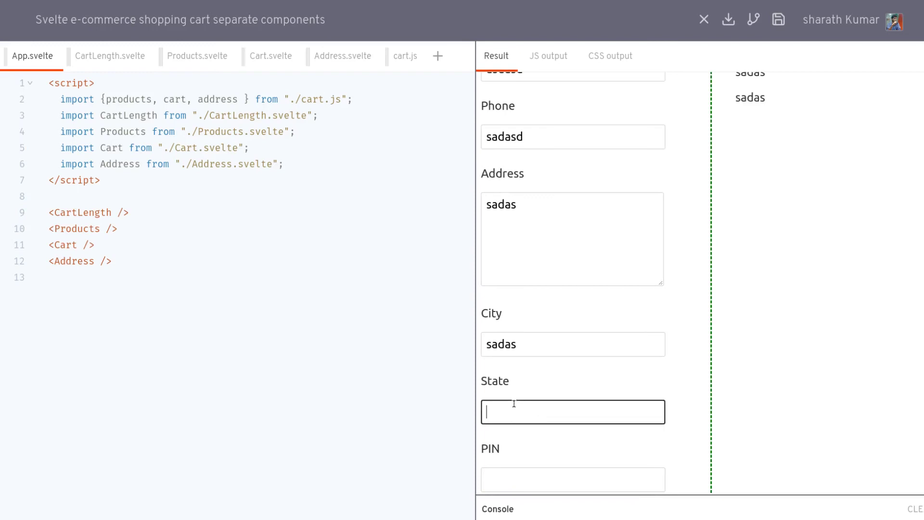
pyautogui.write('asdas')
pyautogui.scroll(-1, 518, 433)
pyautogui.click(529, 446)
pyautogui.write('asdas')
# Check out and dismiss the cart details and address details alerts
pyautogui.press('Return')
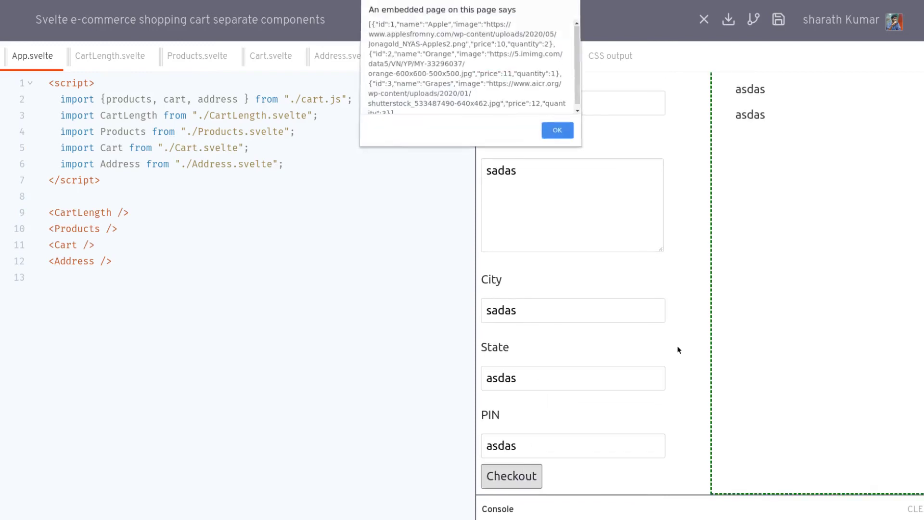
pyautogui.scroll(-1, 564, 86)
pyautogui.scroll(-1, 563, 86)
pyautogui.click(552, 136)
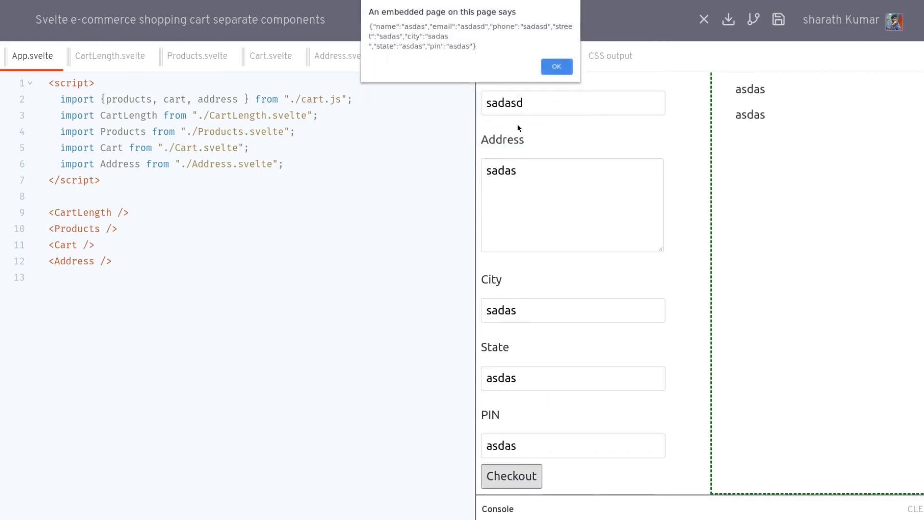
pyautogui.press('Return')
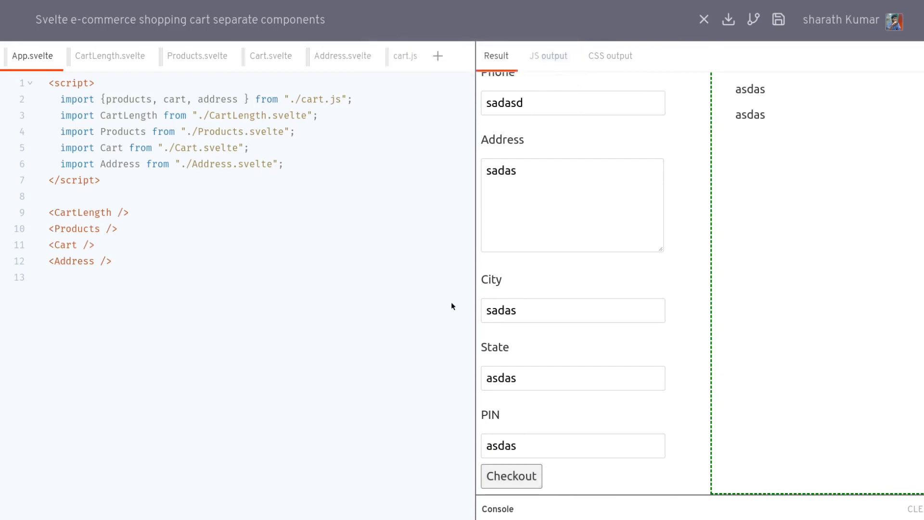
pyautogui.scroll(10, 511, 287)
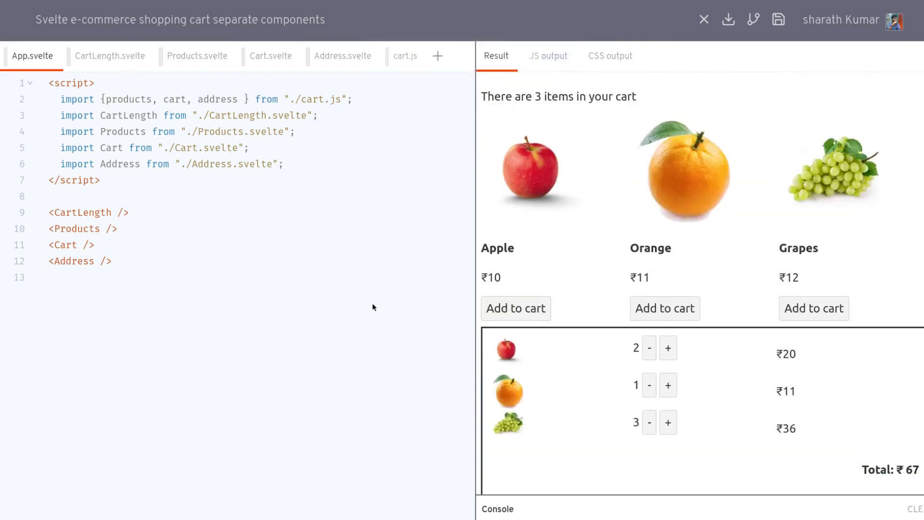